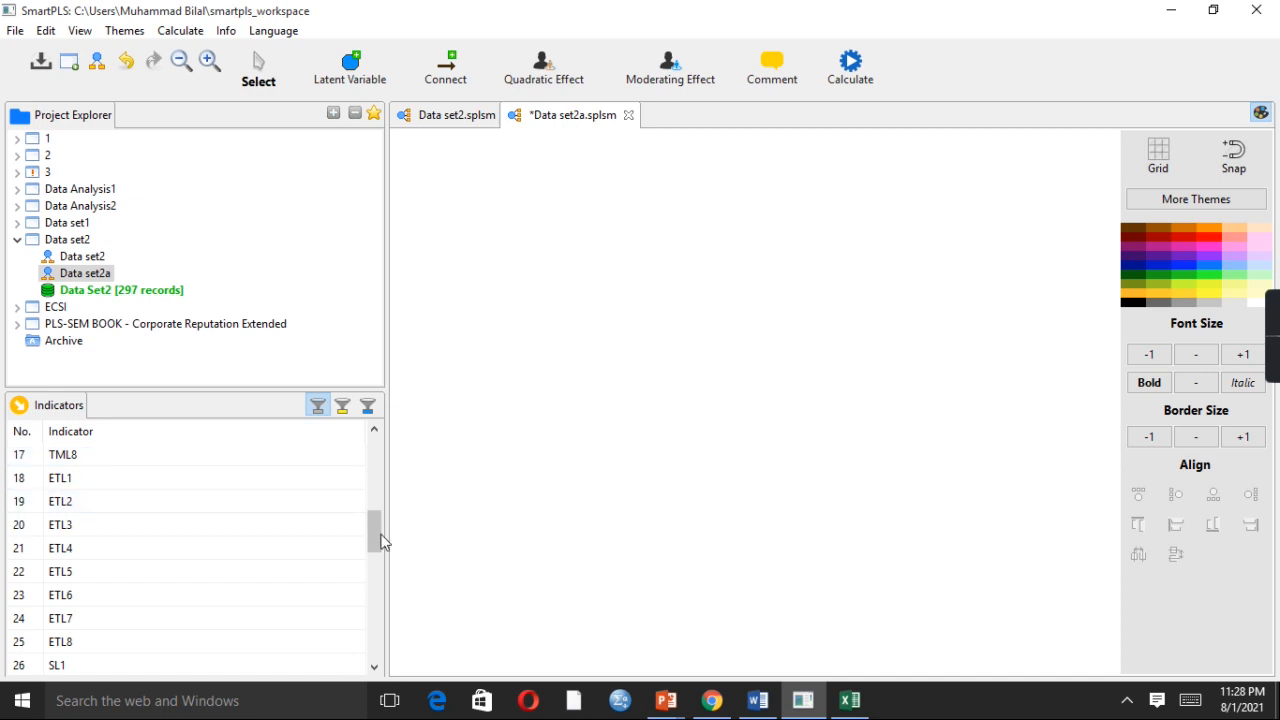
Step: Add a latent variable with indicators ERL1 to ERL9 to the empty model and move it toward the canvas's vertical middle
left_click_drag(376, 534, 381, 408)
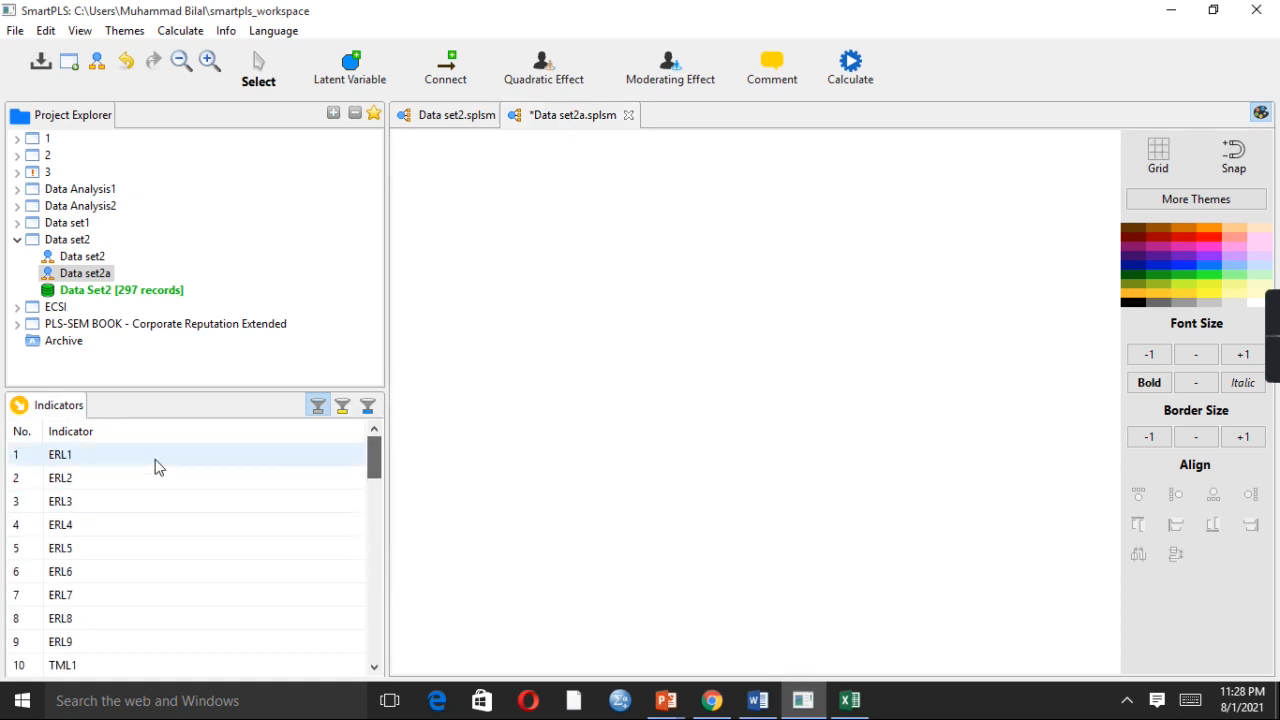
left_click(94, 457)
key("shift+Down")
key("shift+Down")
key("shift+Down")
key("shift+Down")
key("shift+Down")
key("shift+Down")
key("shift+Down")
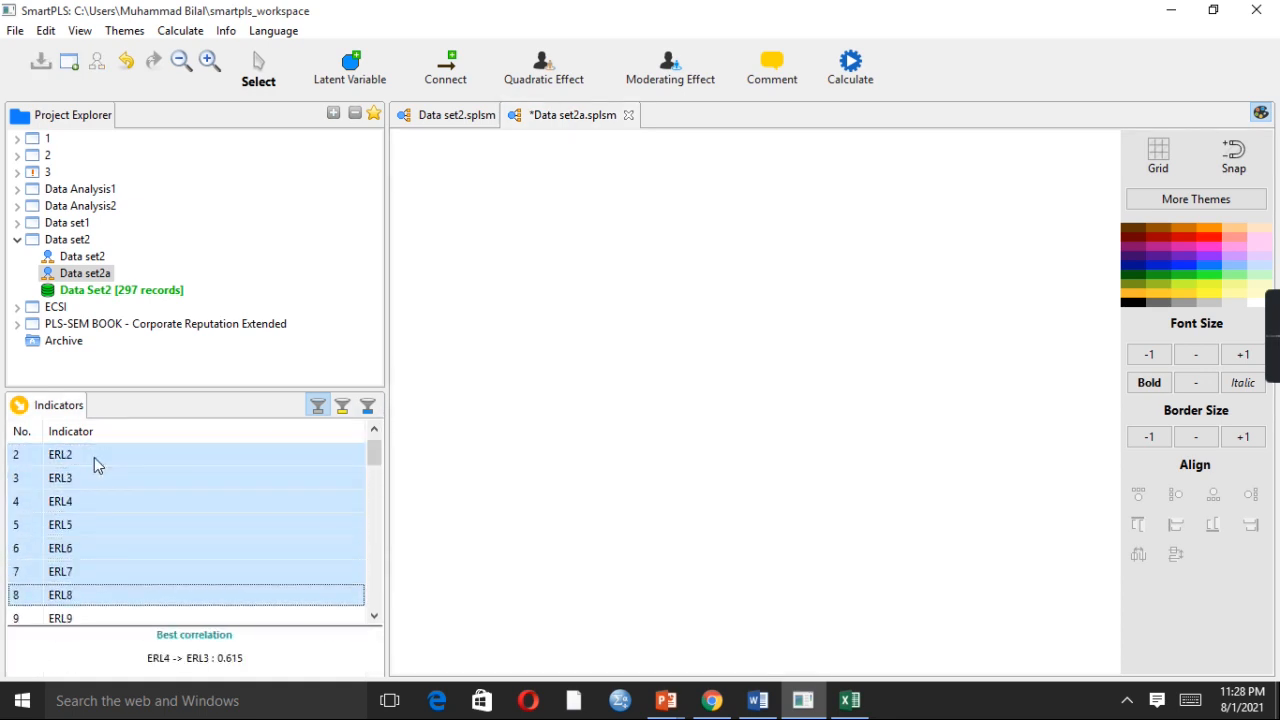
key("shift+Down")
left_click_drag(94, 457, 590, 262)
left_click_drag(617, 309, 617, 370)
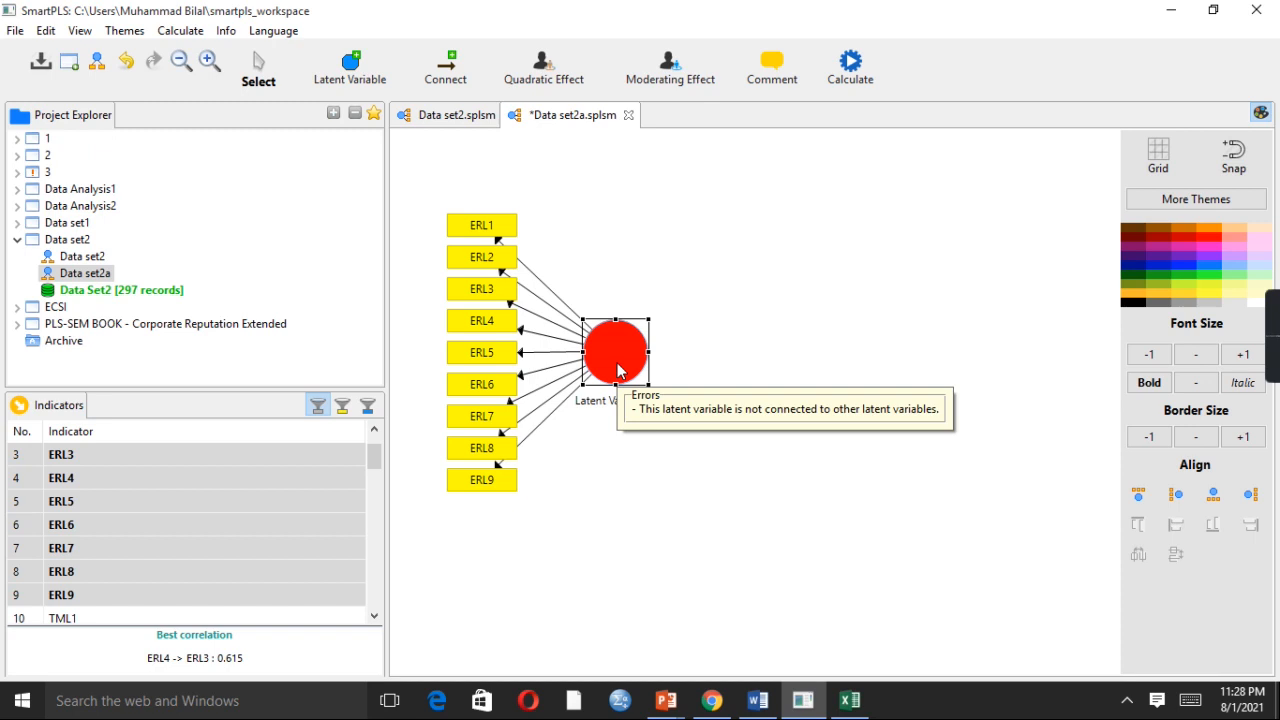
Step: Rename the latent variable measured by the ERL indicators as Leadership
double_click(617, 370)
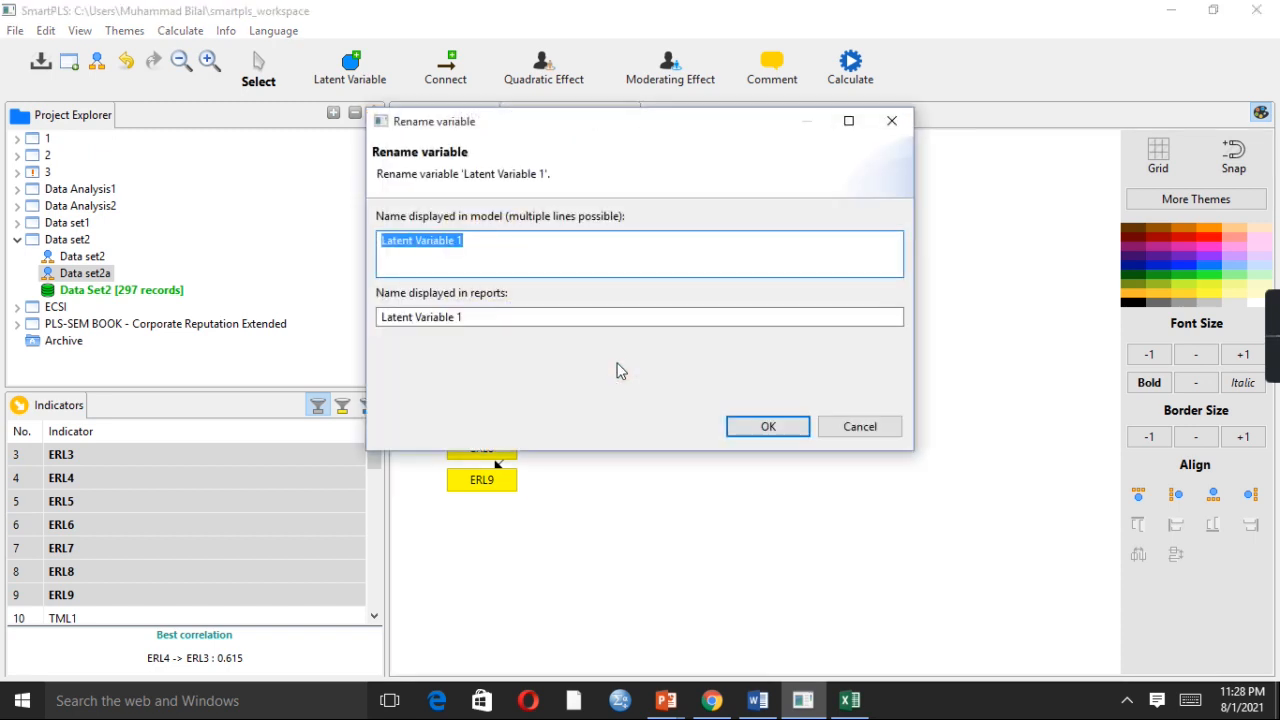
type("Leadership")
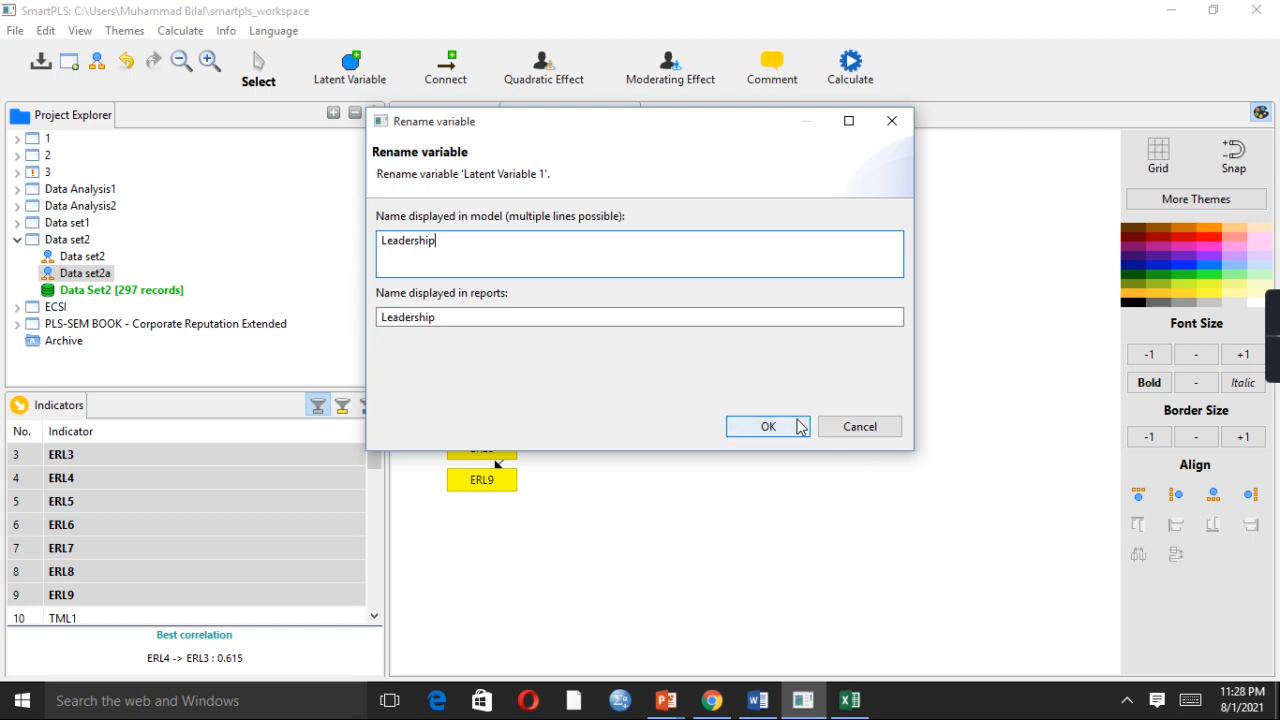
left_click(766, 425)
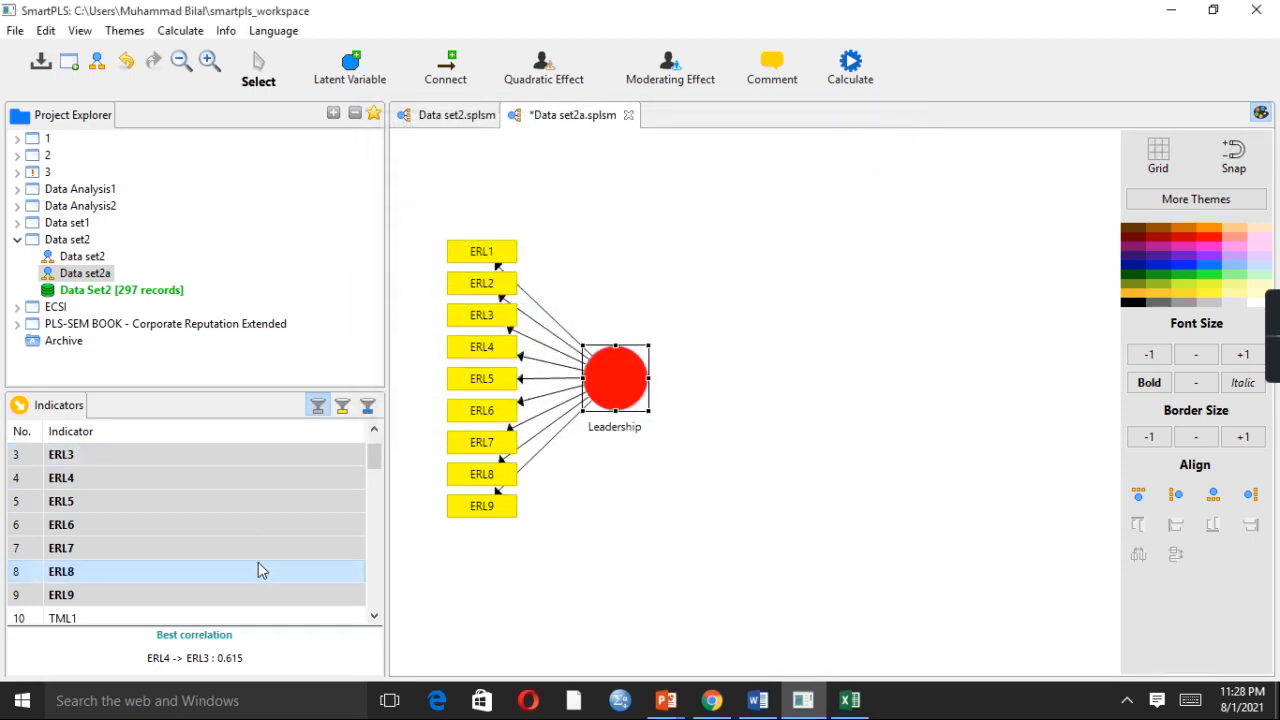
Step: Add a latent variable with indicators TML1 to TML4 above and to the right of Leadership
left_click(207, 616)
key("shift+Down")
key("shift+Down")
key("shift+Down")
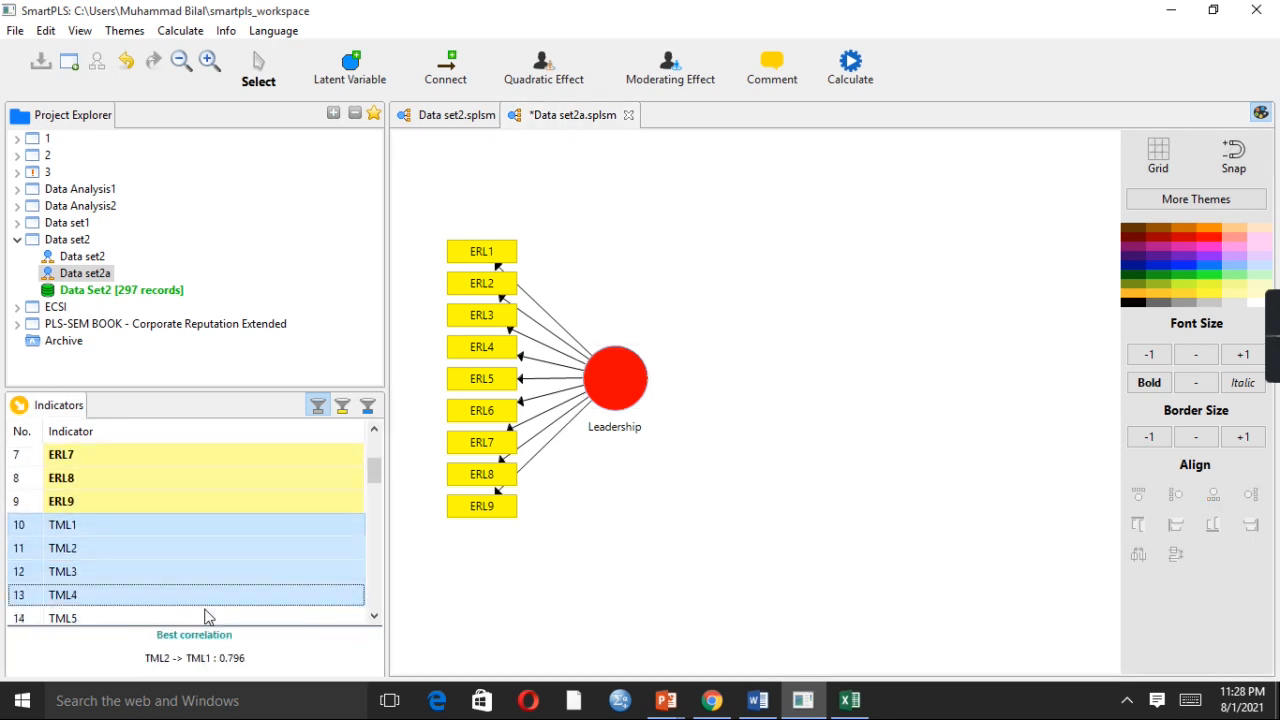
left_click_drag(179, 528, 791, 194)
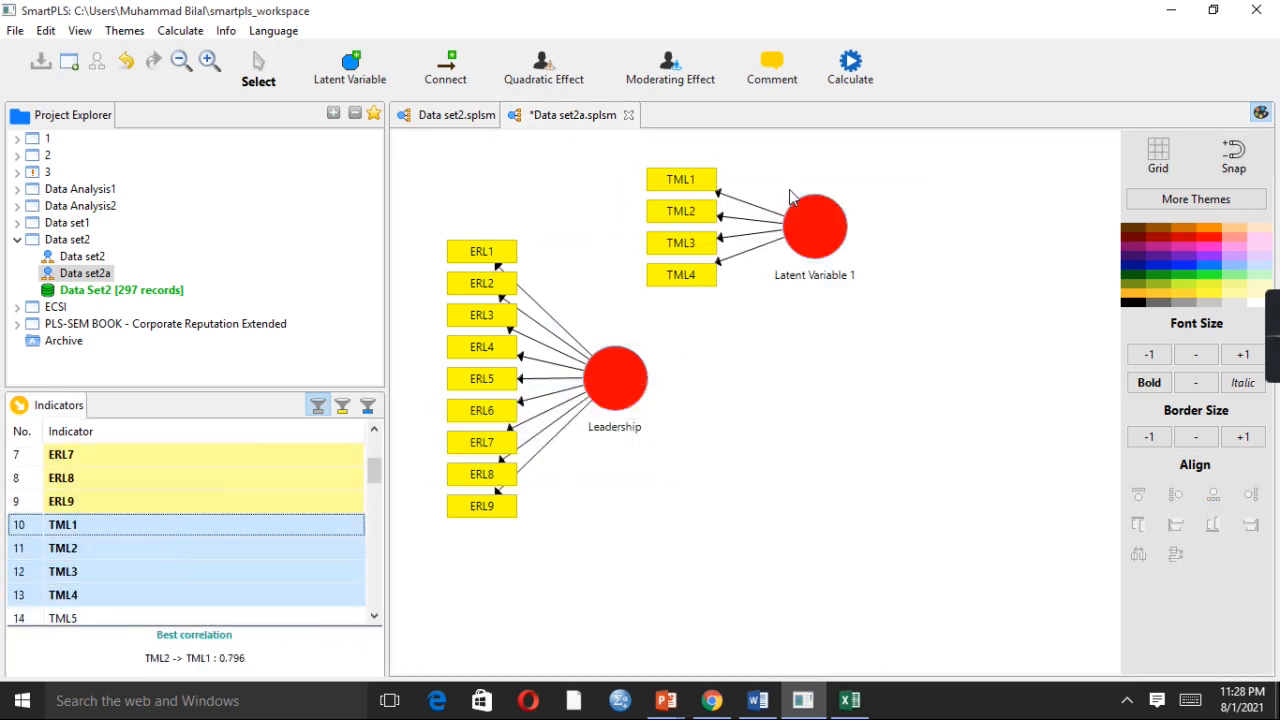
Step: Shift the latent variable with the TML indicators slightly toward Leadership and rename it Training & Development
left_click(800, 220)
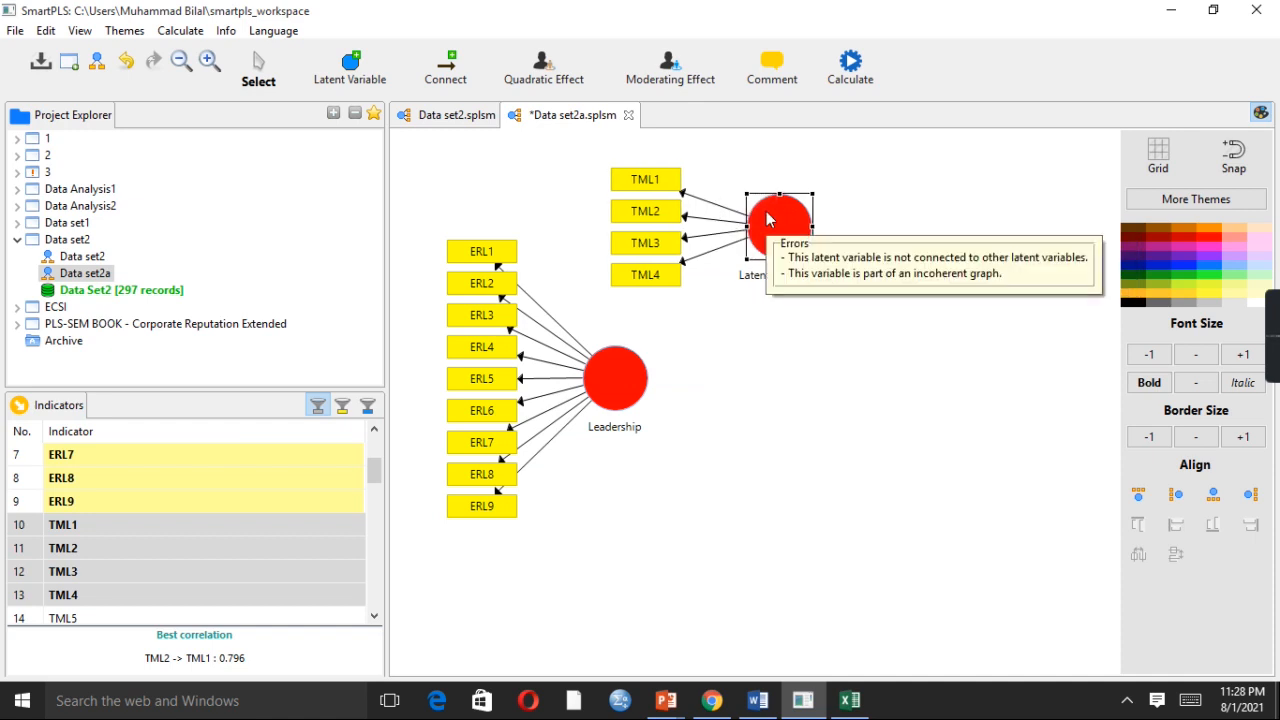
double_click(800, 220)
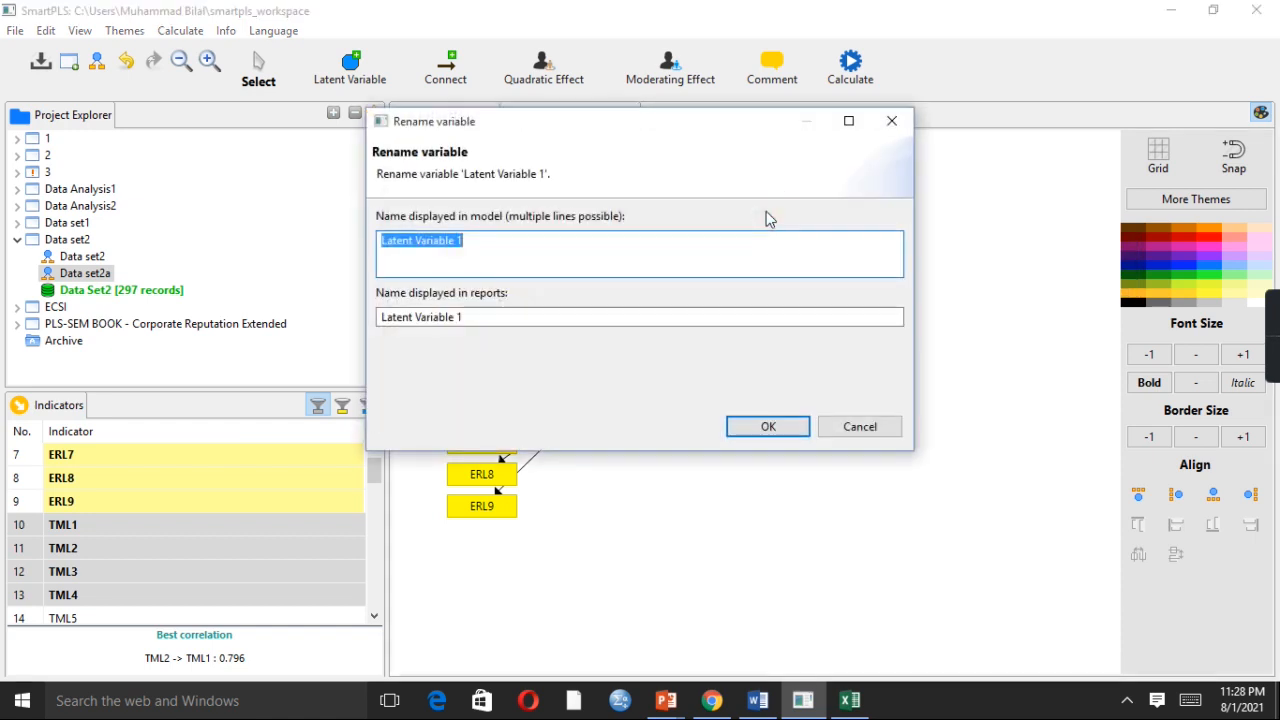
type("Training & Development")
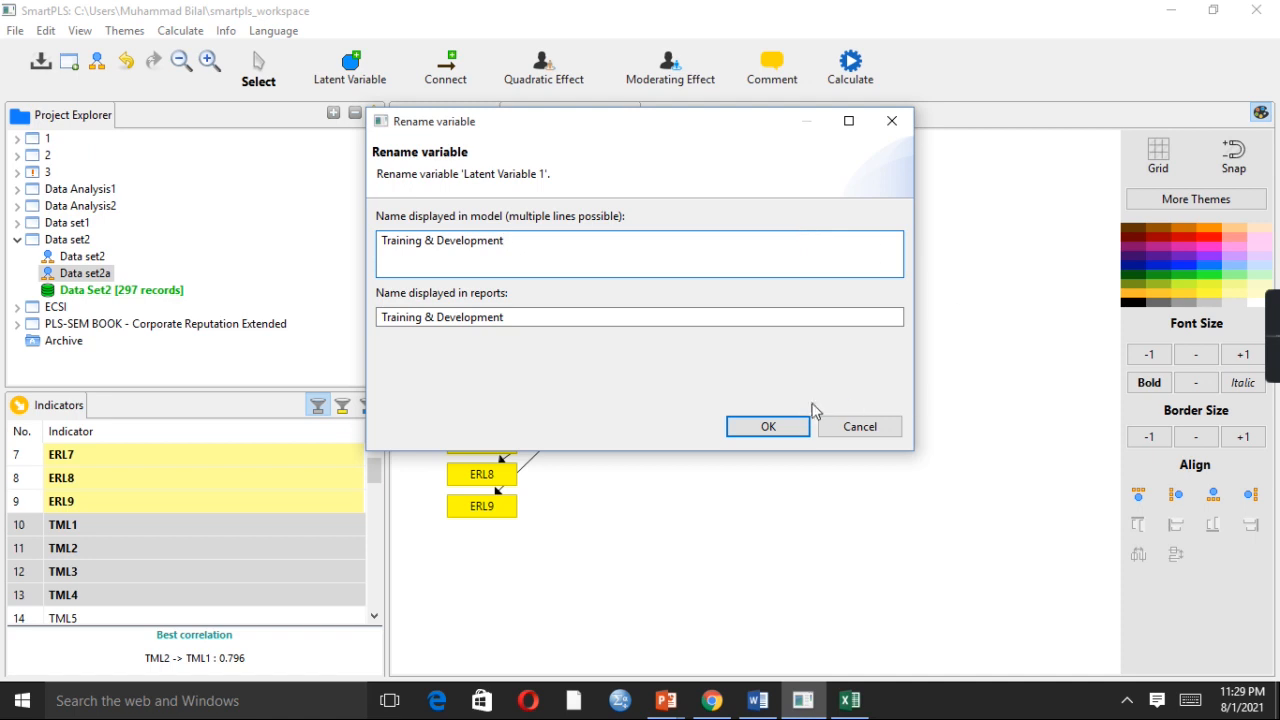
left_click(798, 426)
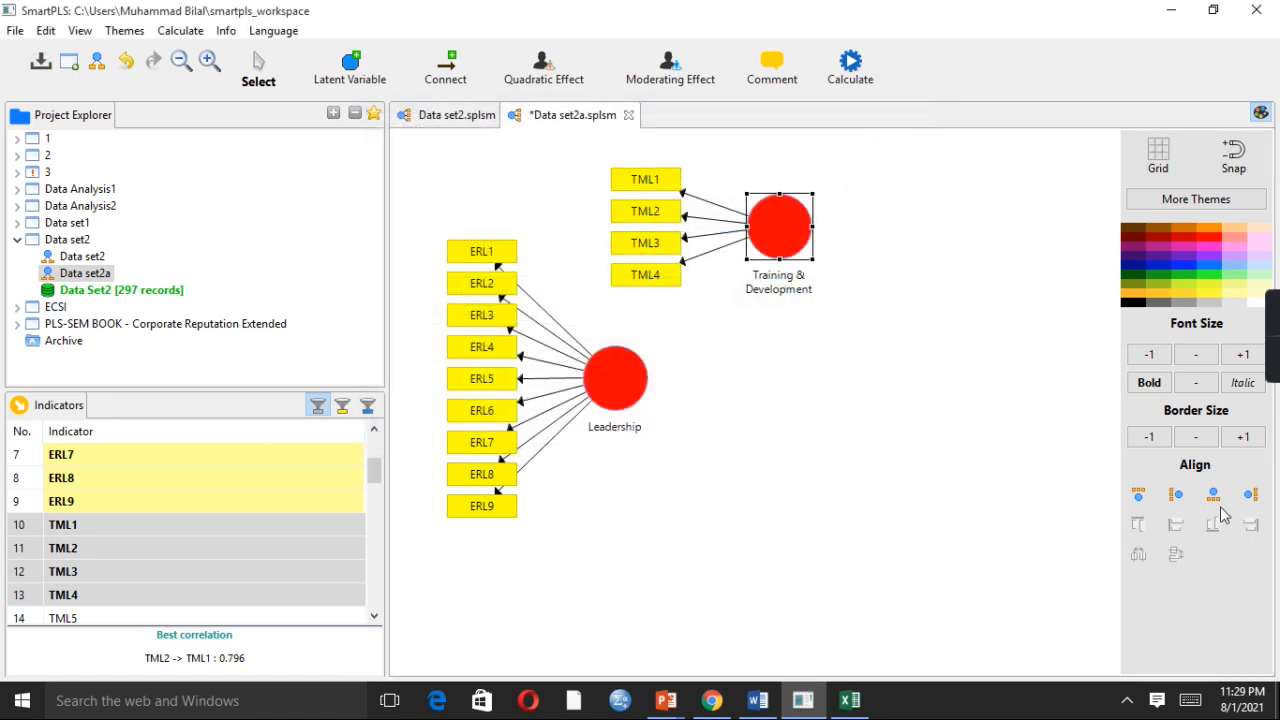
Step: Arrange the TML indicators above Training & Development, move the construct slightly lower, and turn on snapping
left_click(1138, 494)
left_click_drag(797, 275, 789, 297)
left_click(1236, 152)
Step: Add a latent variable with indicators ETL1 to ETL5 directly beneath Training & Development, with its indicators arranged below it
left_click_drag(373, 471, 381, 545)
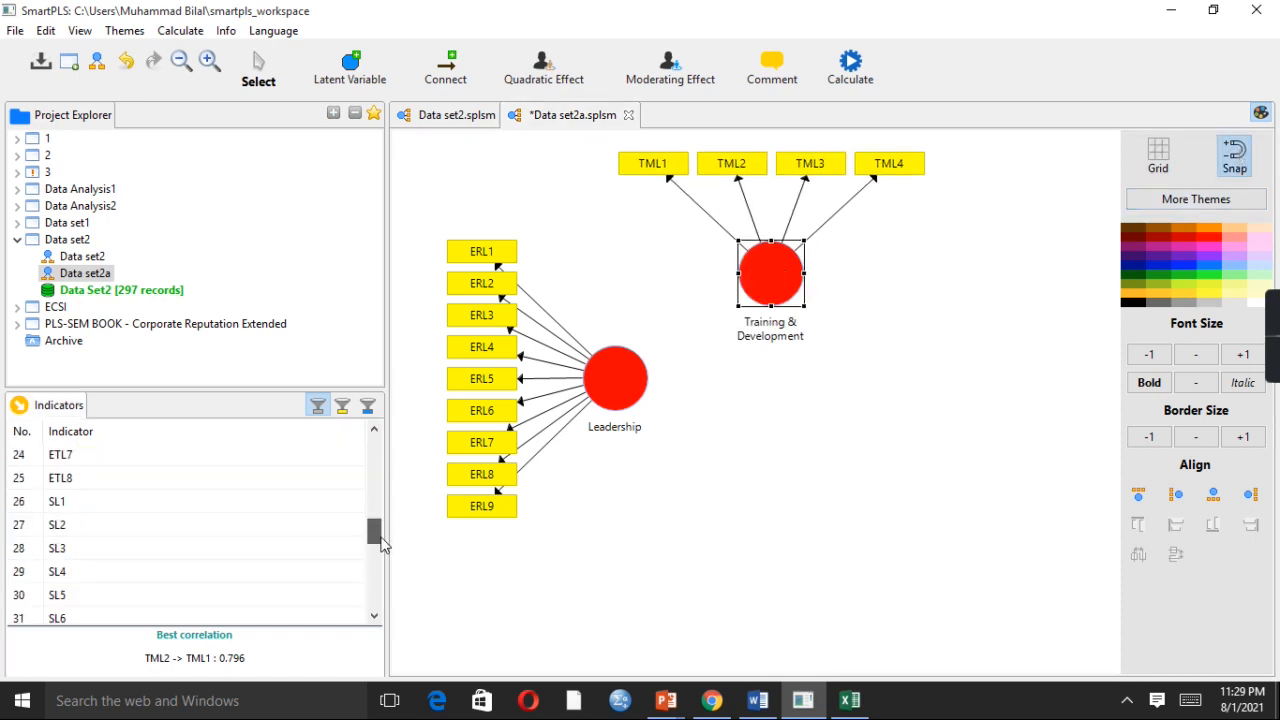
scroll(277, 526, "down", 1)
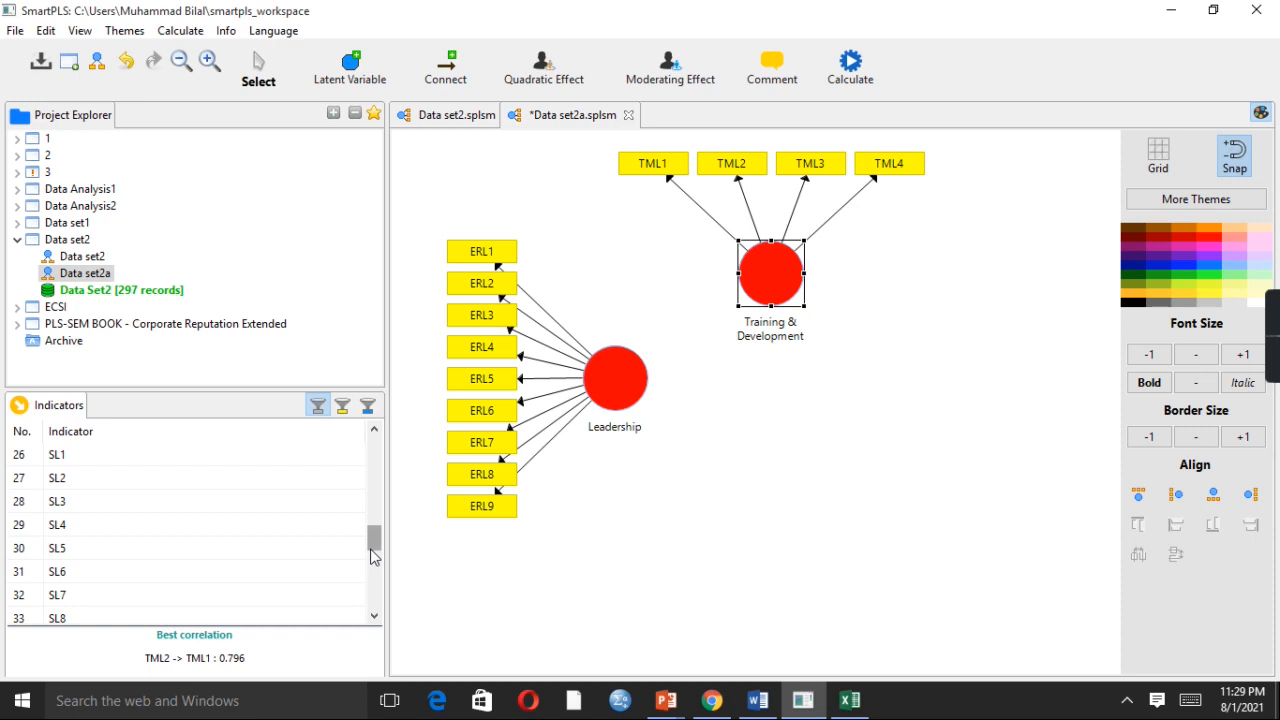
left_click_drag(373, 550, 379, 520)
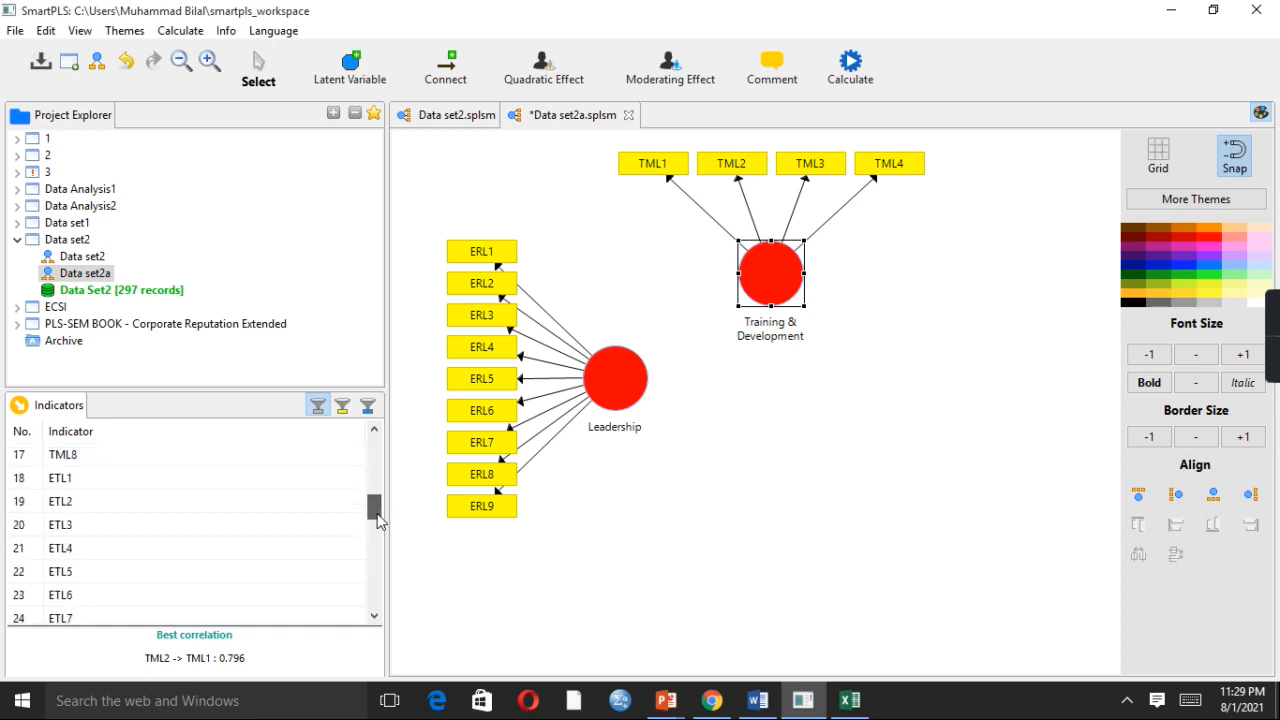
left_click(161, 481)
key("shift+Down")
key("shift+Down")
key("shift+Down")
key("shift+Down")
left_click_drag(161, 481, 769, 509)
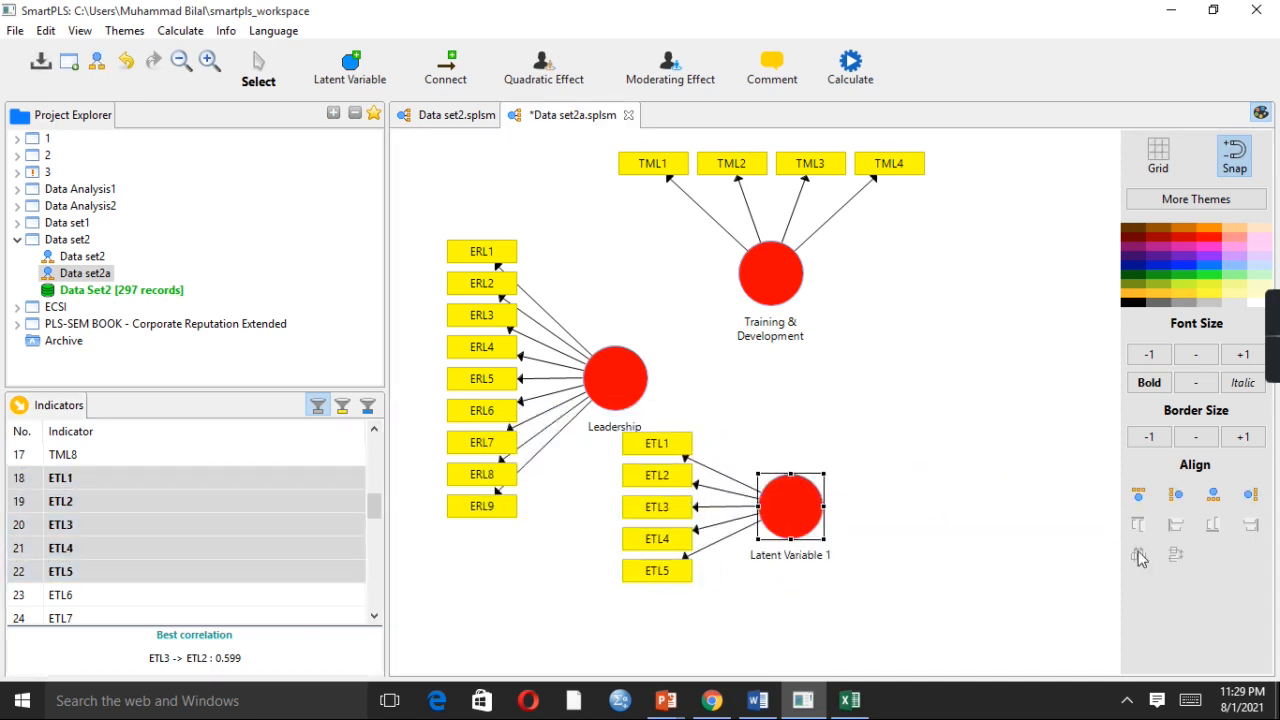
left_click(1214, 494)
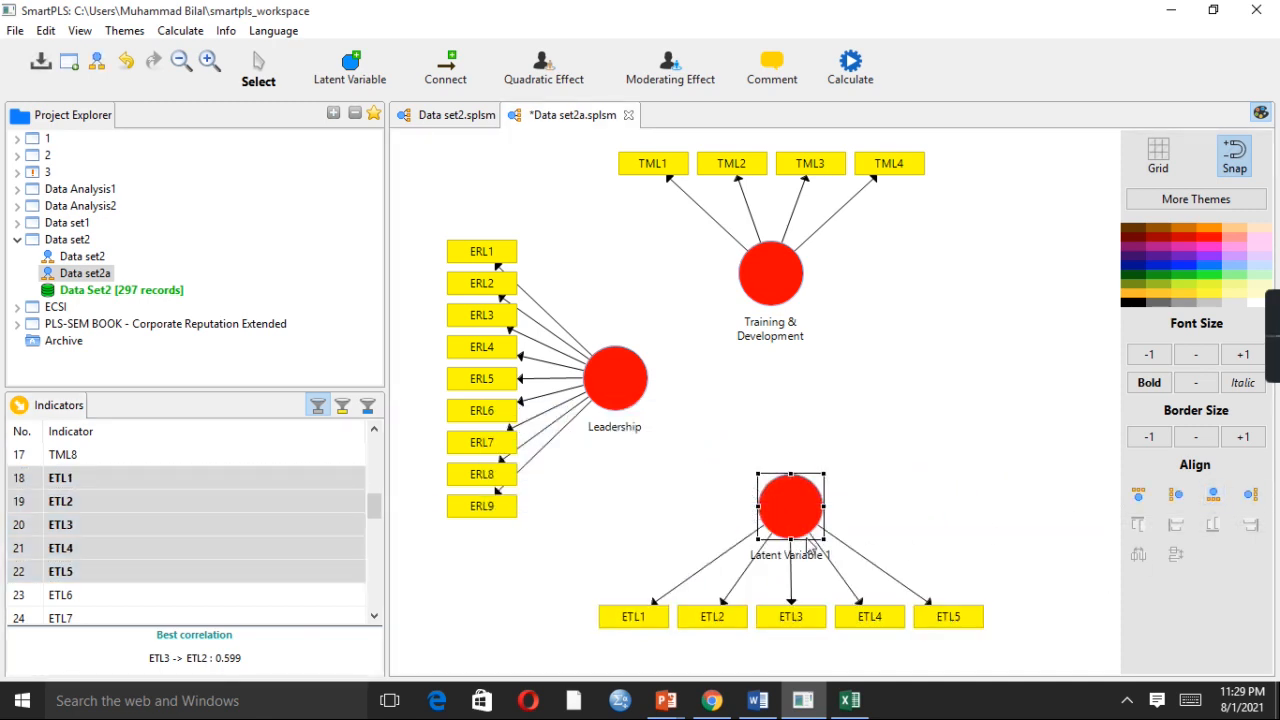
left_click_drag(782, 505, 778, 500)
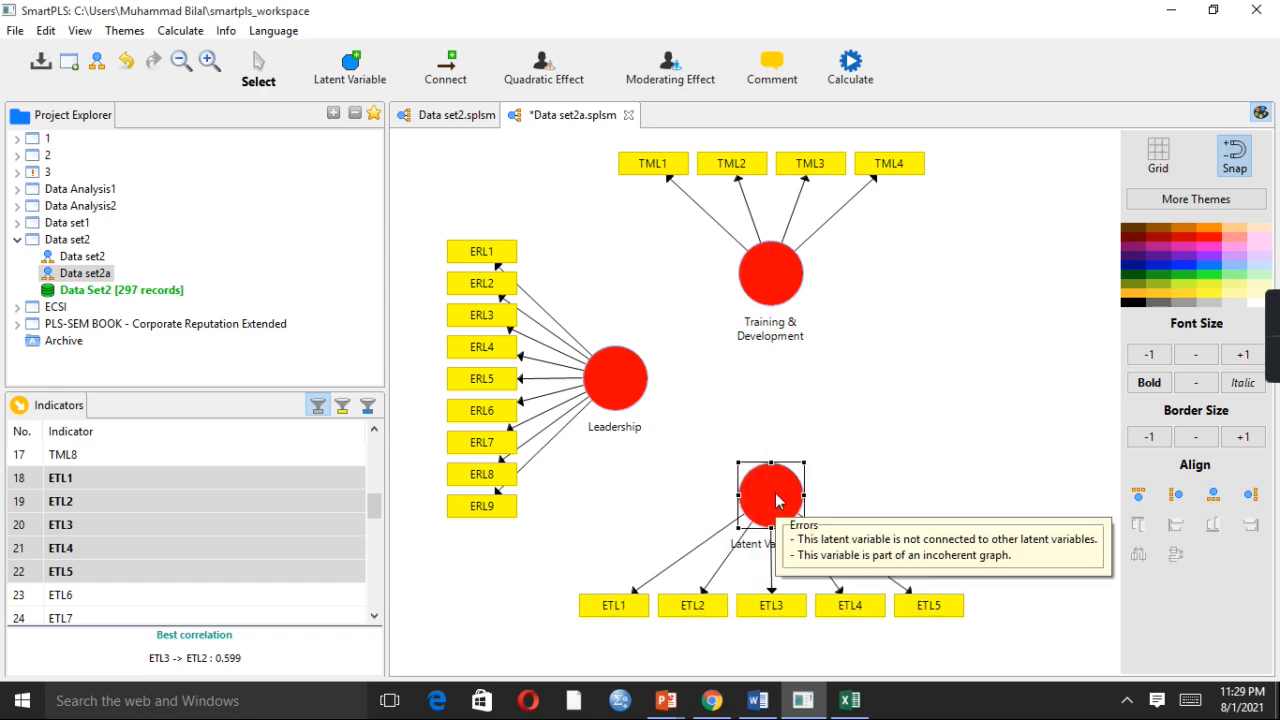
Step: Rename the latent variable measured by the ETL indicators as Career Development
double_click(777, 500)
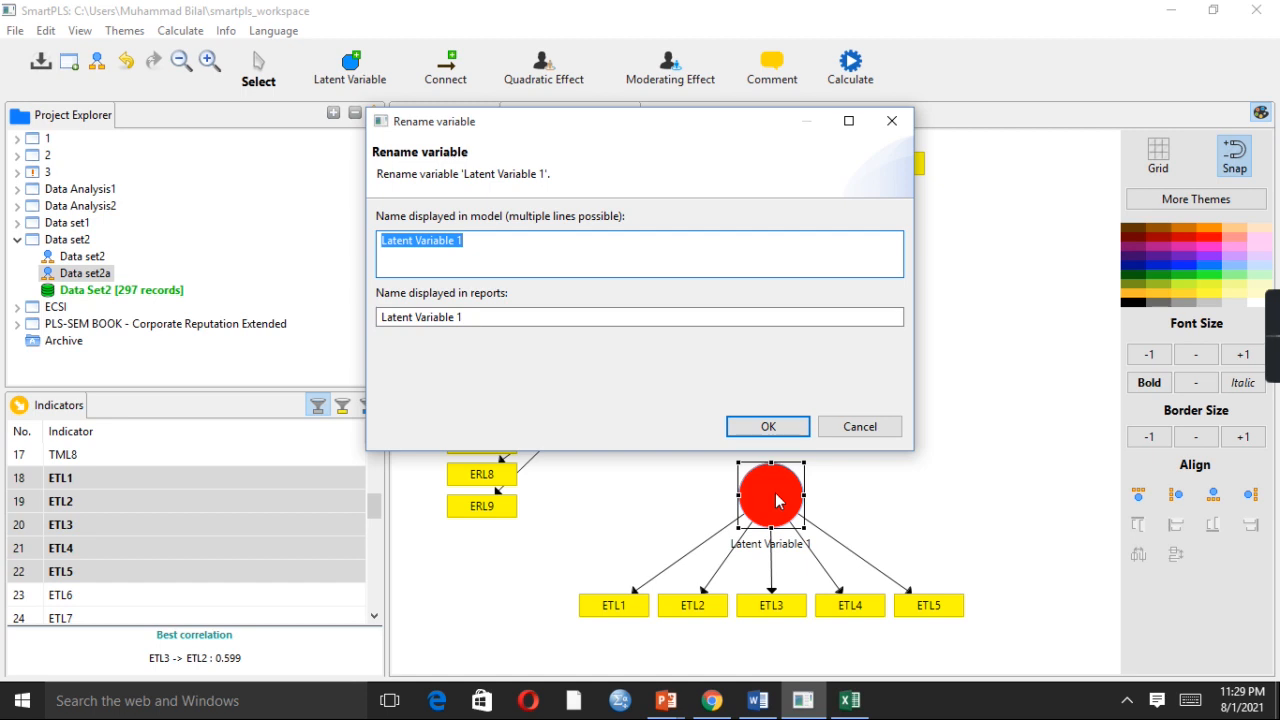
type("Car")
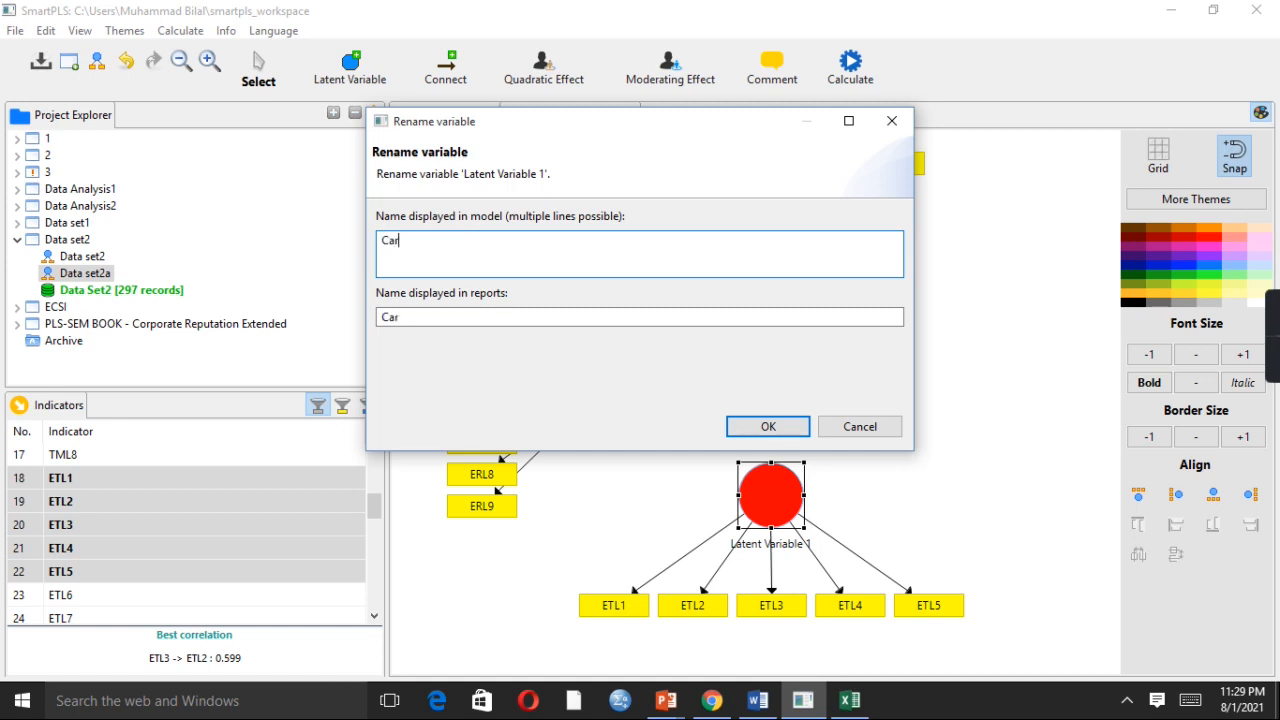
type("eer Development")
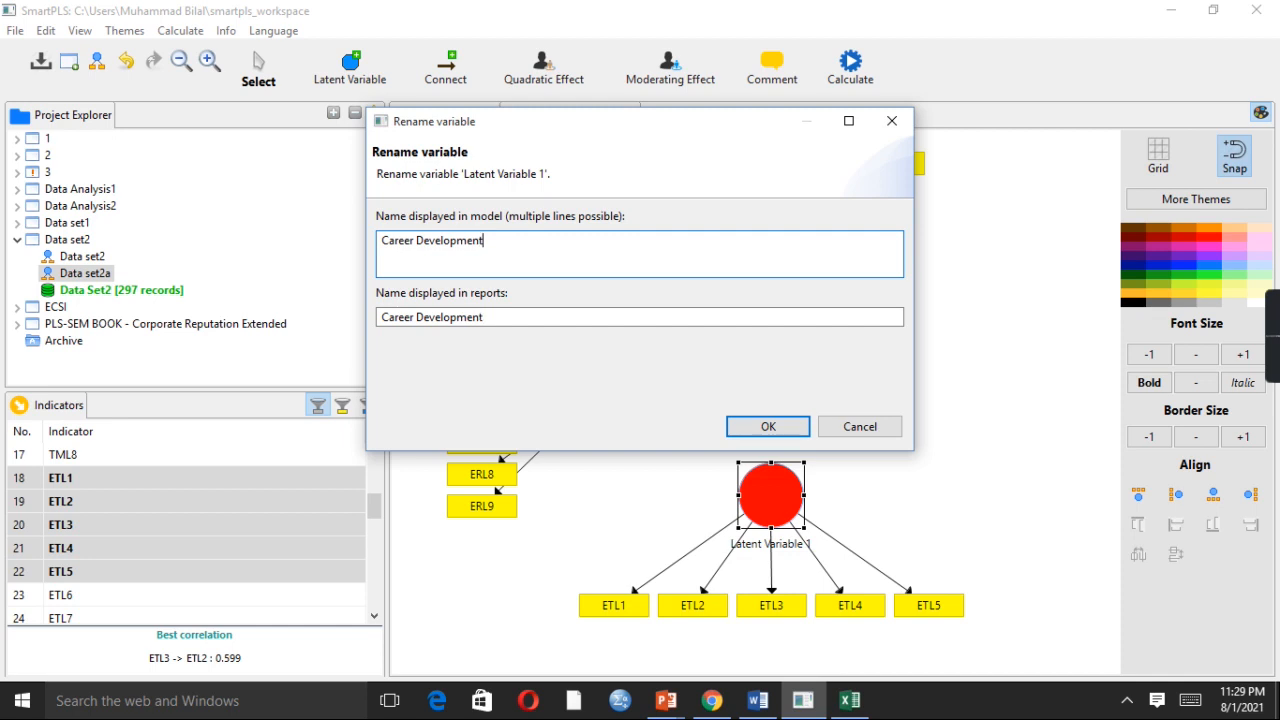
left_click(768, 426)
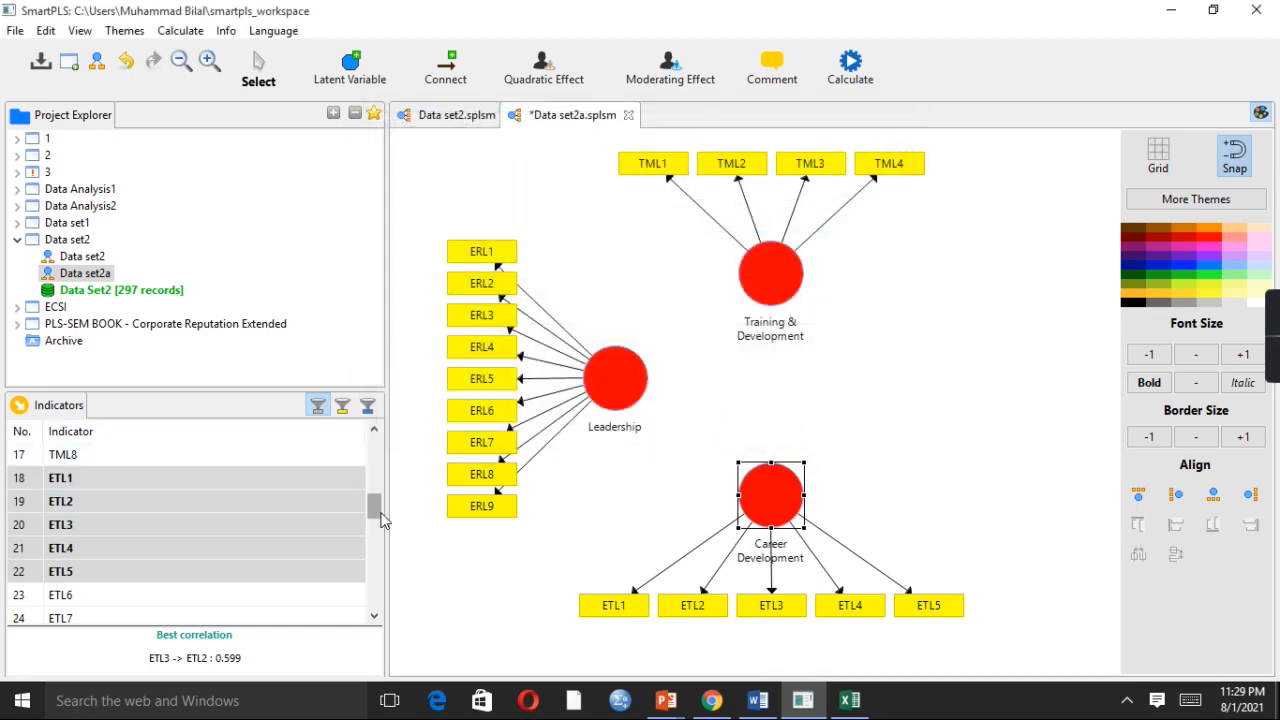
Step: Add a latent variable with indicators PCI1 to PCI4 opposite Leadership, level with it, and arrange its indicators on its right side
left_click_drag(371, 506, 374, 590)
left_click(134, 480)
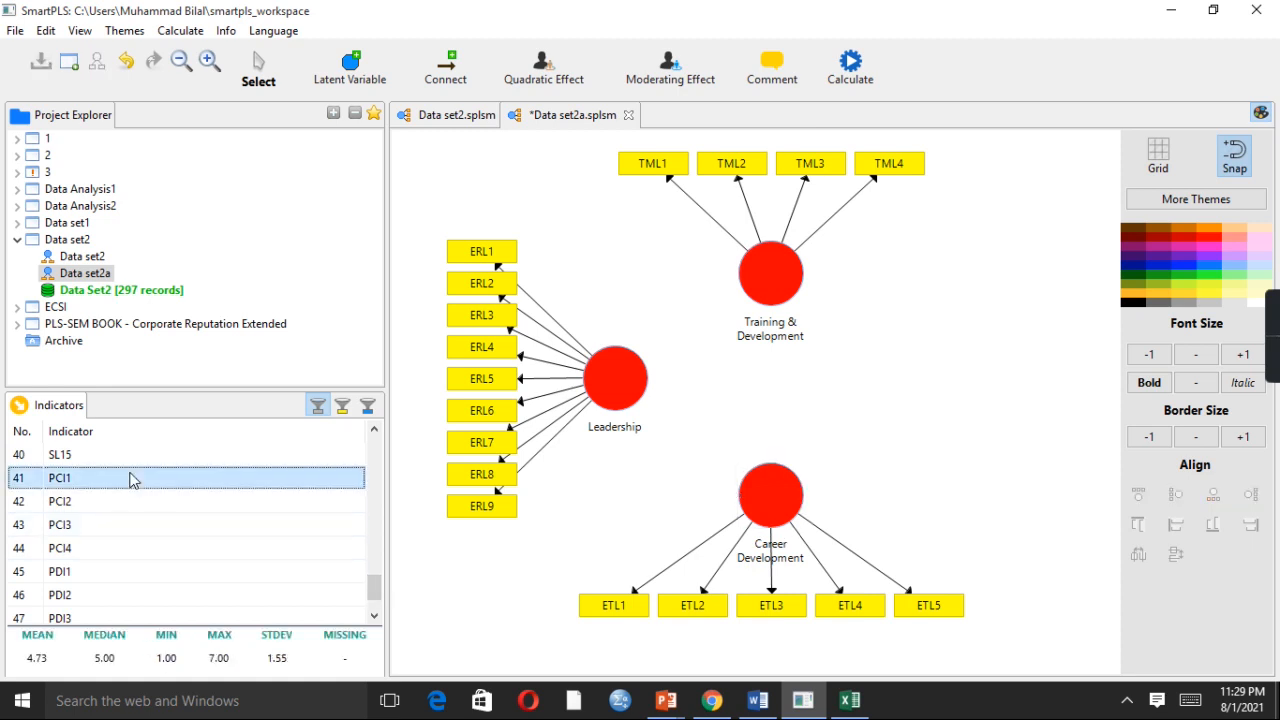
key("shift+Down")
key("shift+Down")
key("shift+Down")
left_click_drag(134, 480, 949, 374)
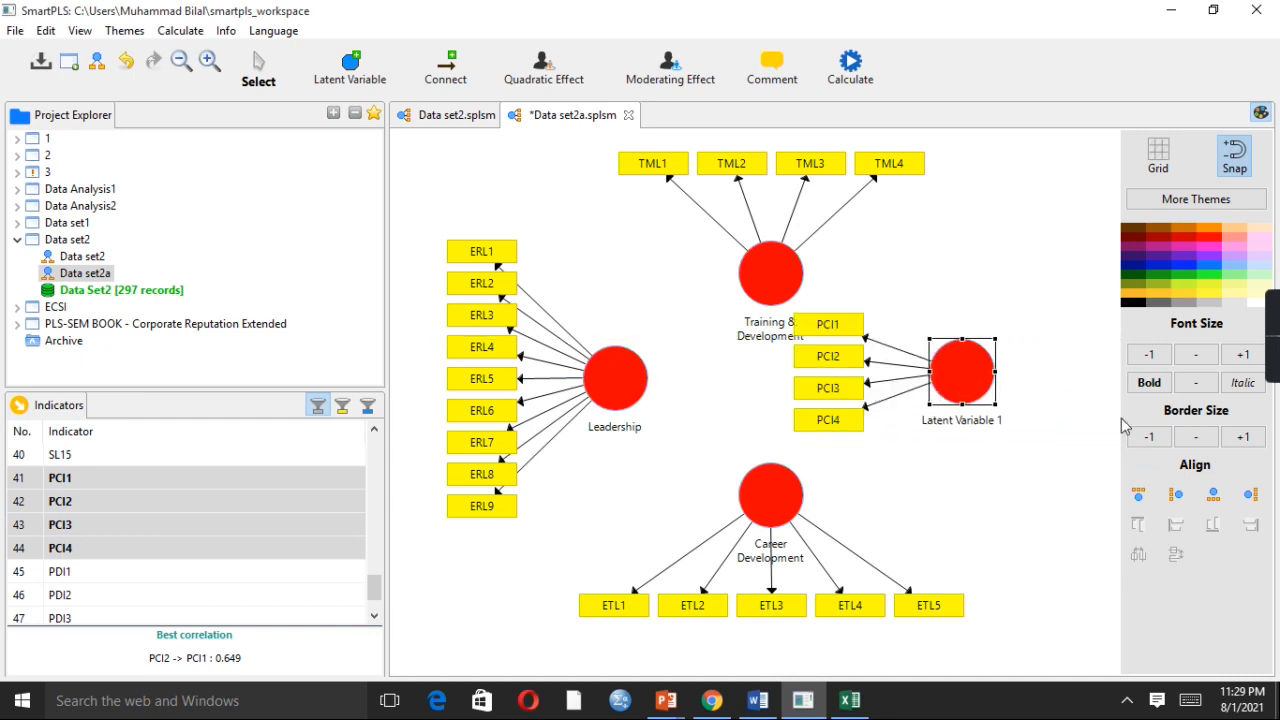
left_click(1250, 492)
left_click_drag(955, 390, 900, 386)
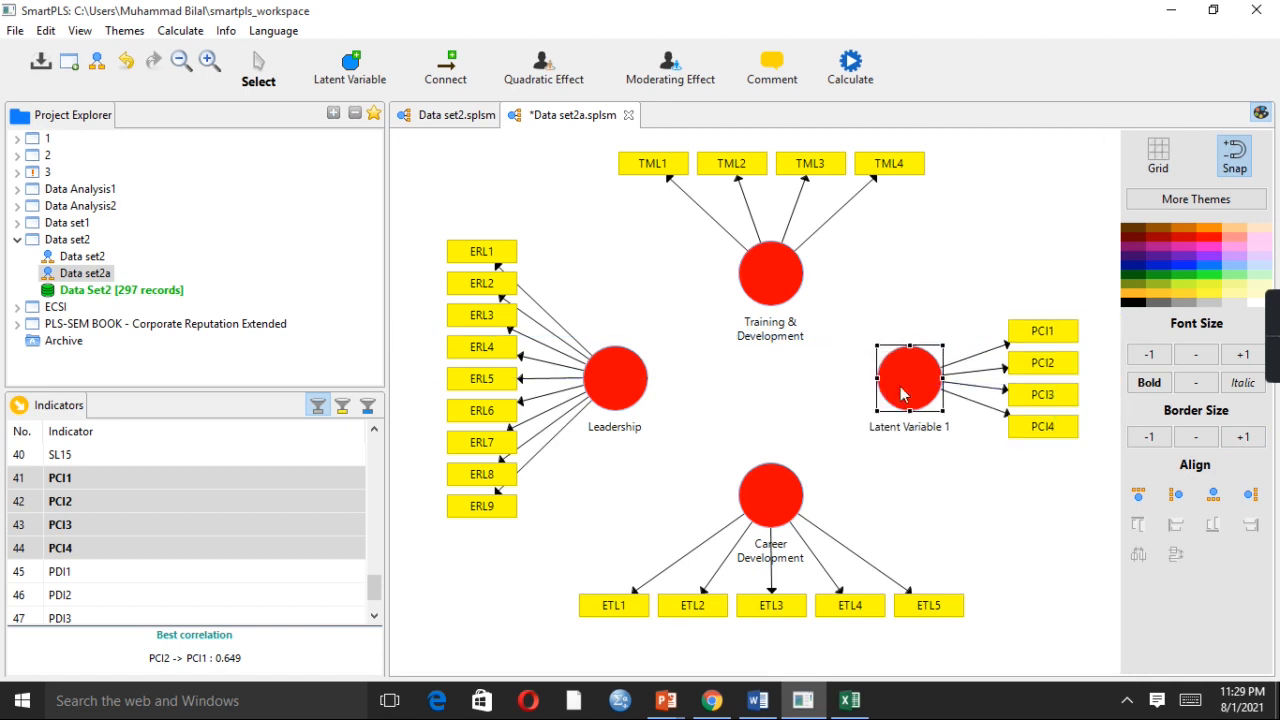
Step: Rename the latent variable with the PCI indicators as Team Performance and shift it slightly farther from Leadership
double_click(930, 385)
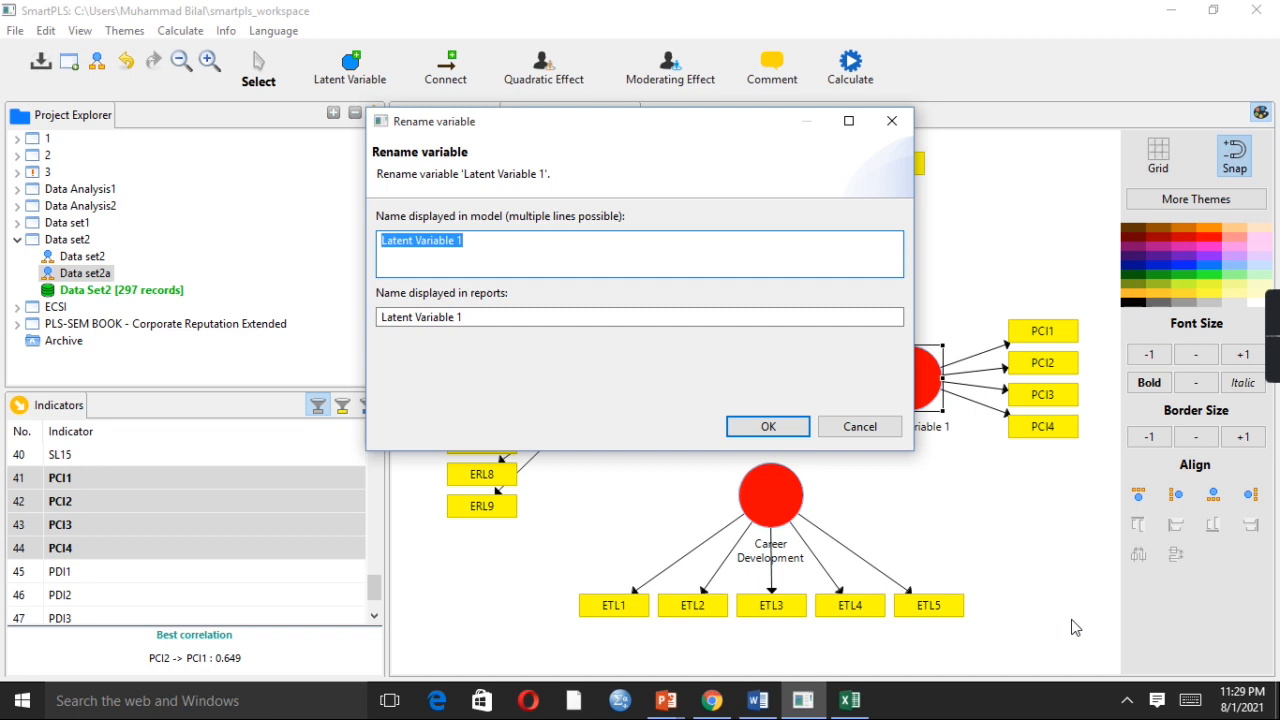
type("Team Performance")
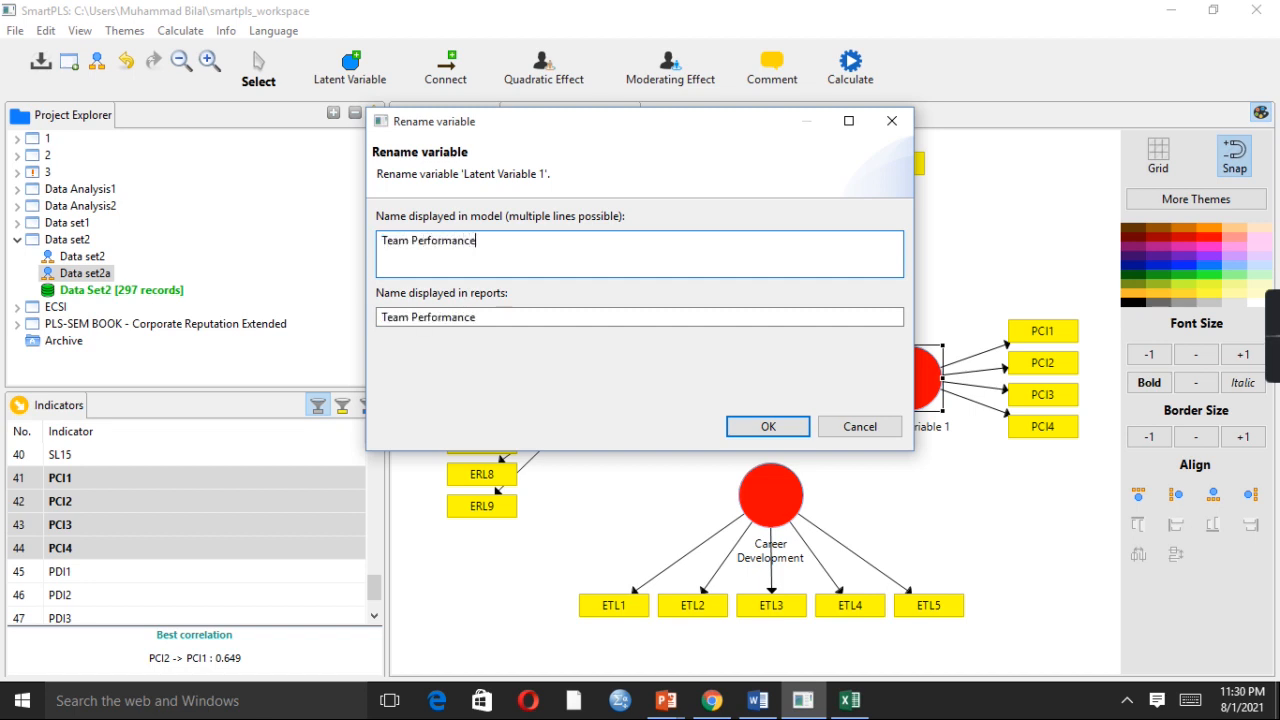
left_click(802, 428)
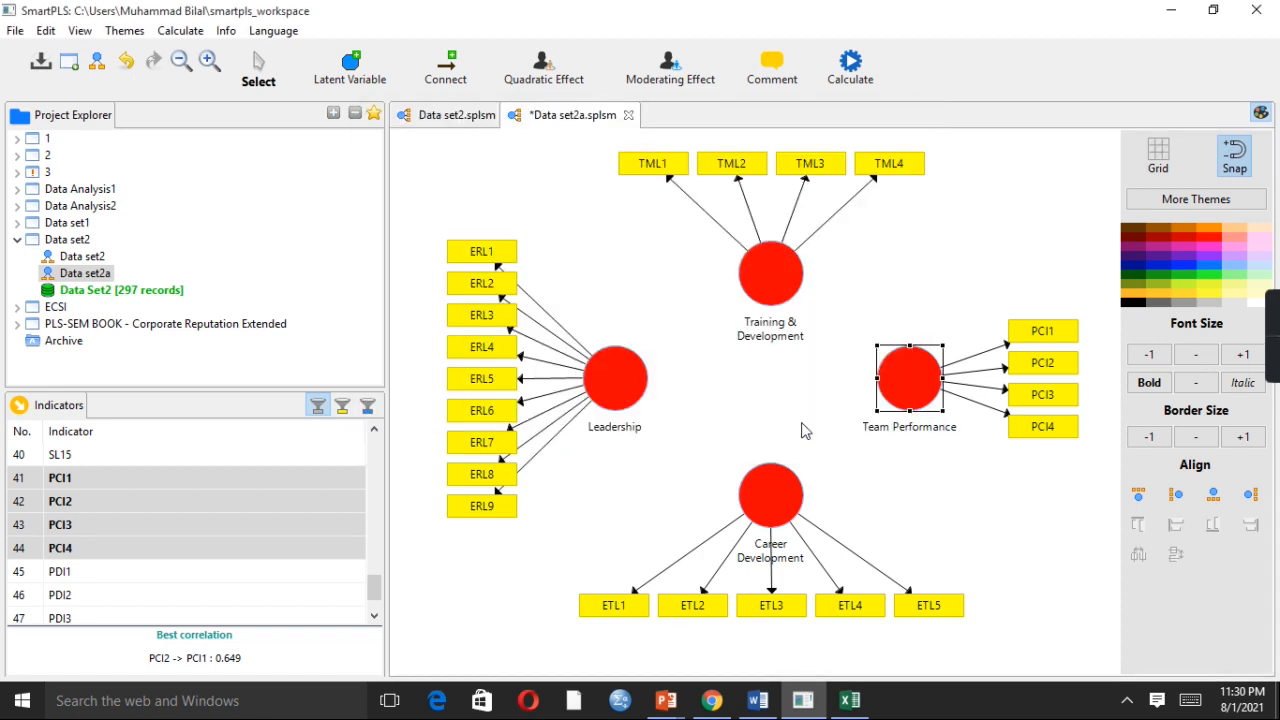
left_click(764, 285)
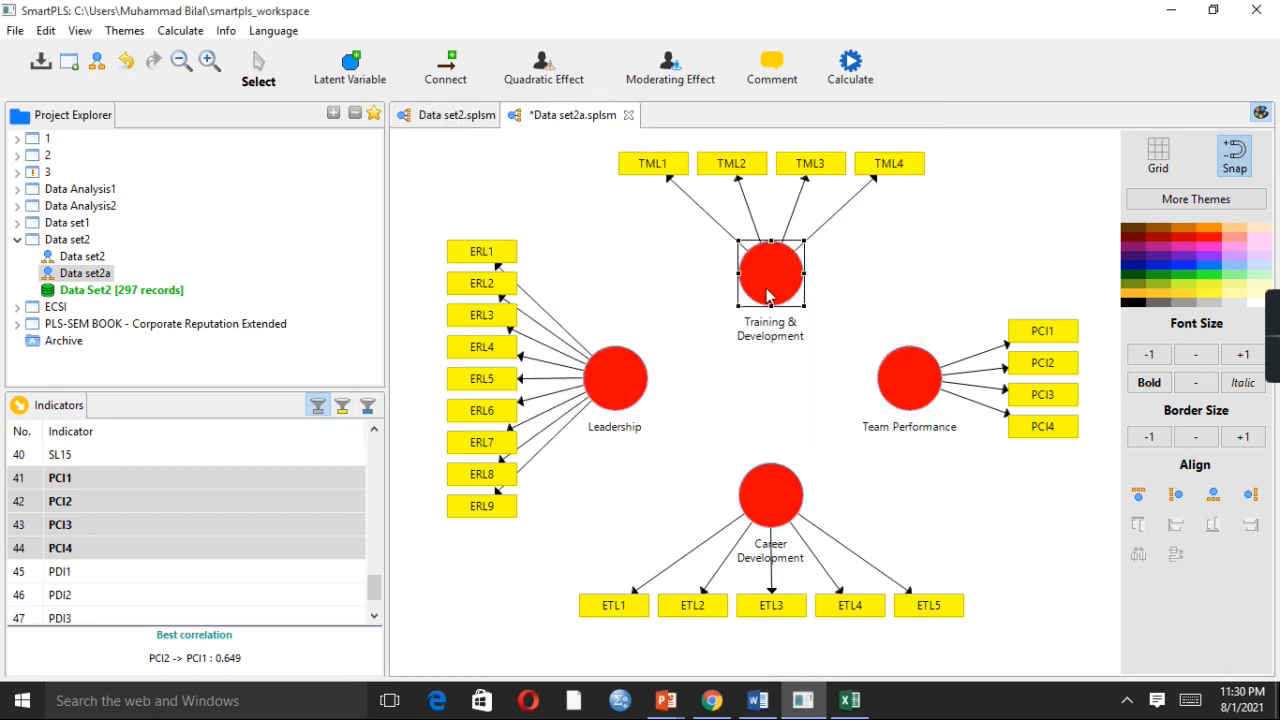
left_click_drag(893, 398, 913, 403)
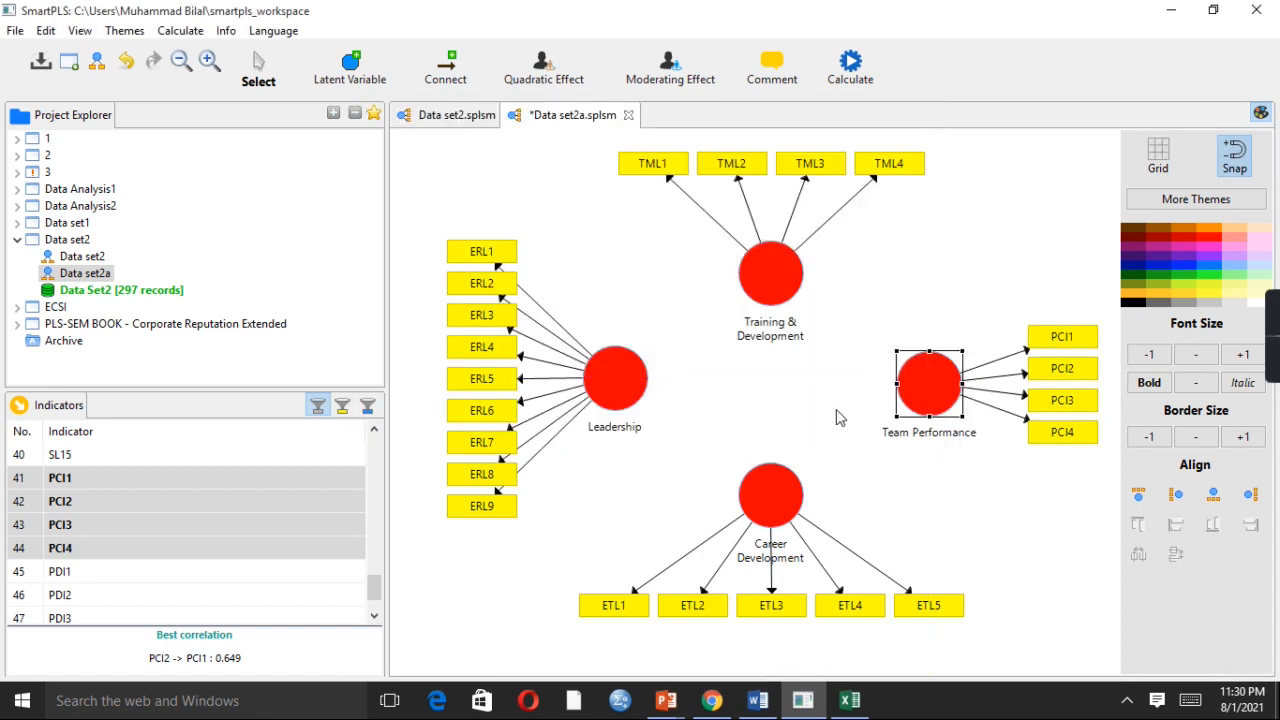
left_click(641, 398)
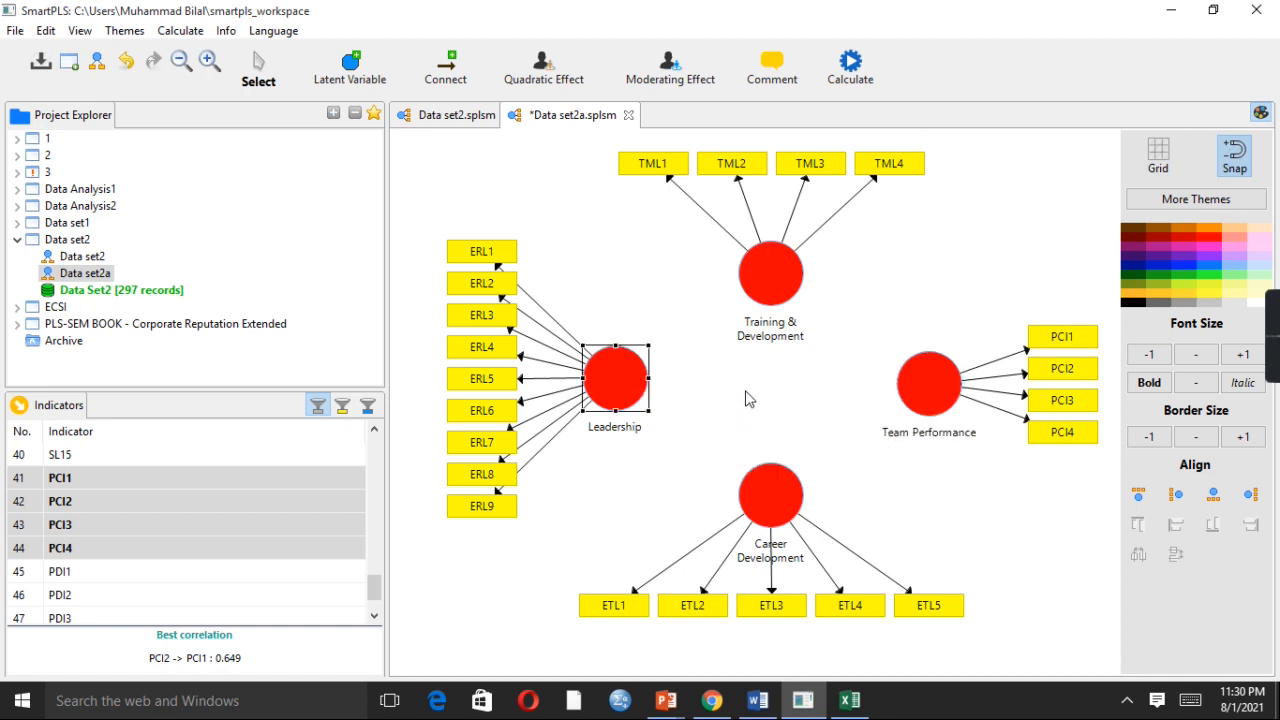
left_click(945, 395)
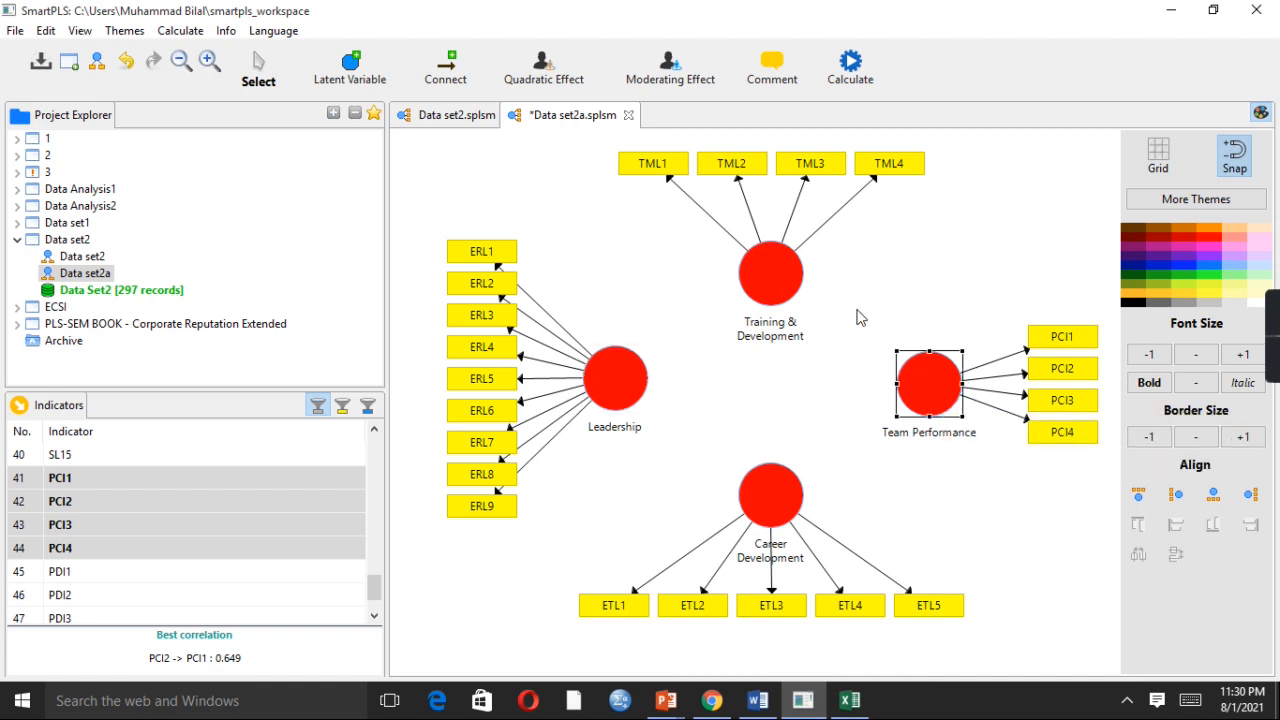
left_click(768, 282)
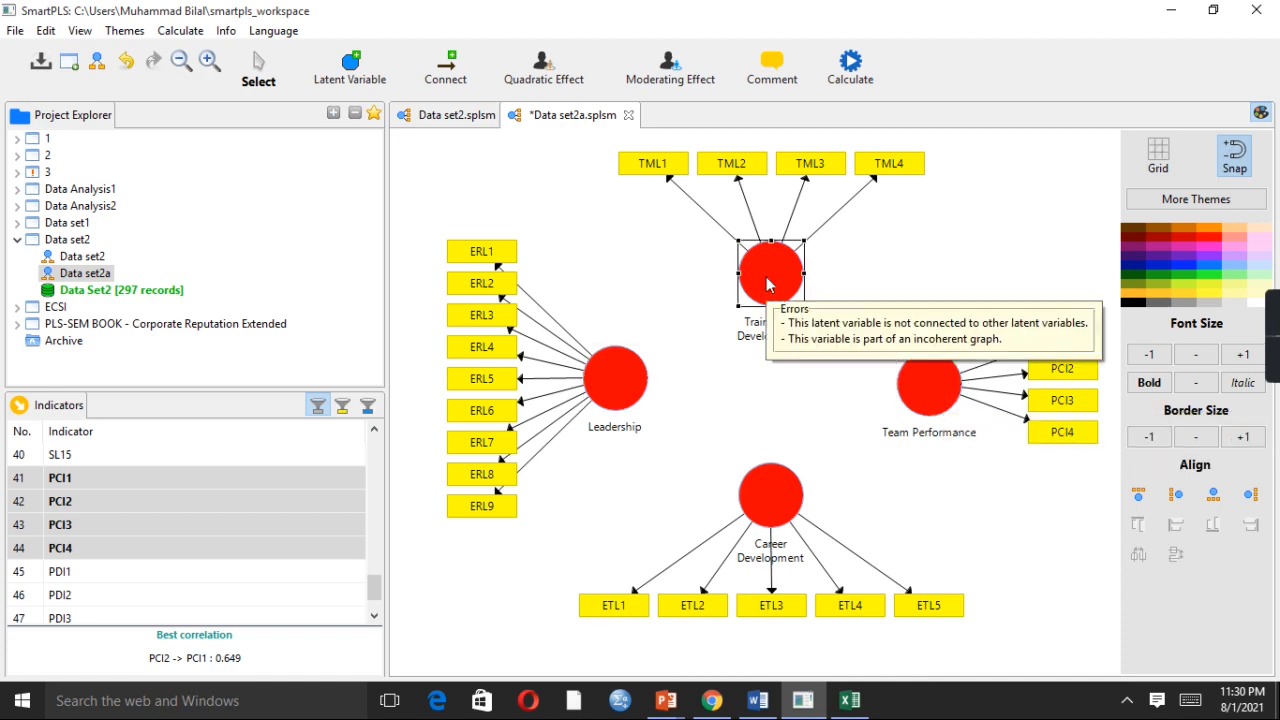
left_click(777, 481)
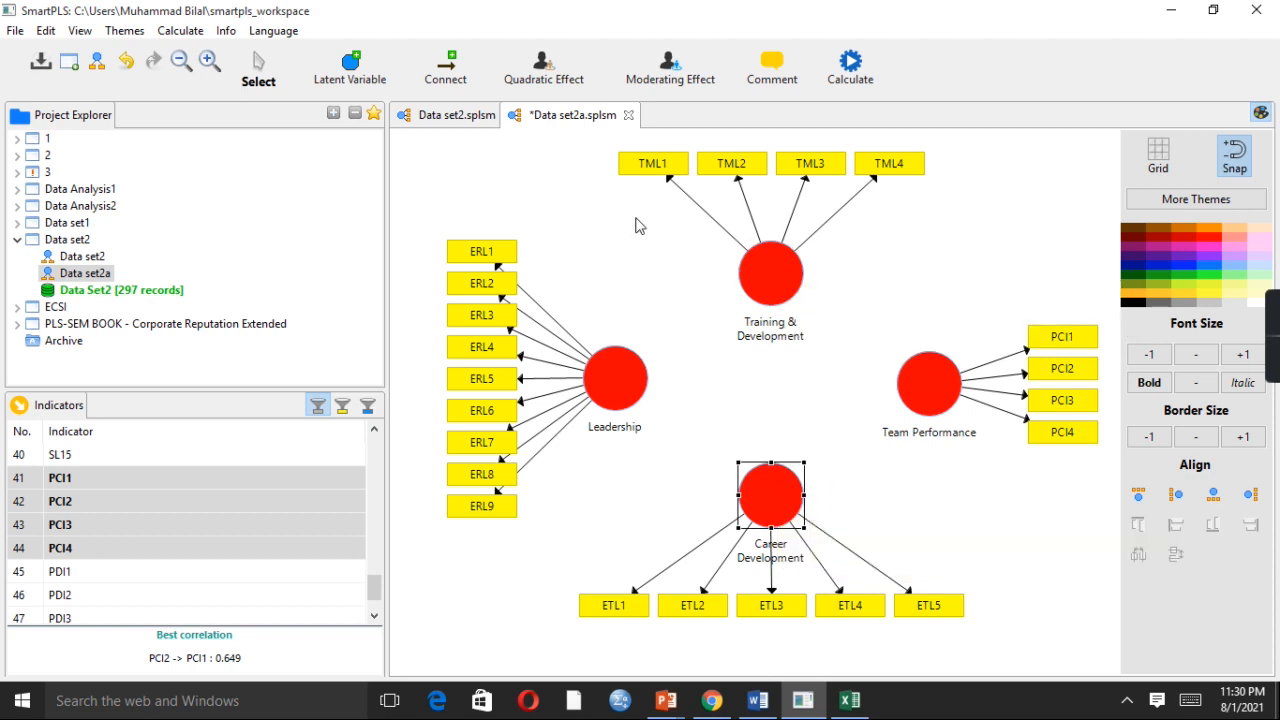
Step: Connect Leadership to Team Performance, Training & Development and Career Development, and connect the latter two to Team Performance
left_click(450, 75)
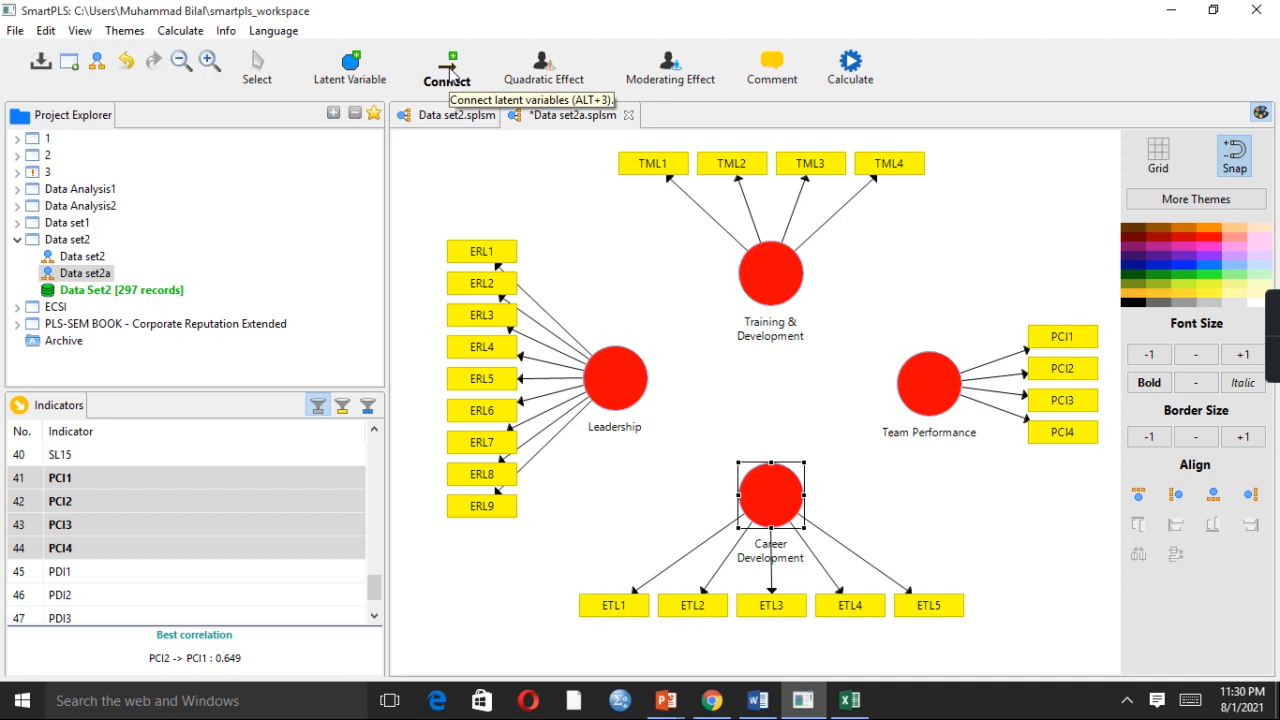
left_click(610, 380)
left_click(938, 420)
left_click(618, 386)
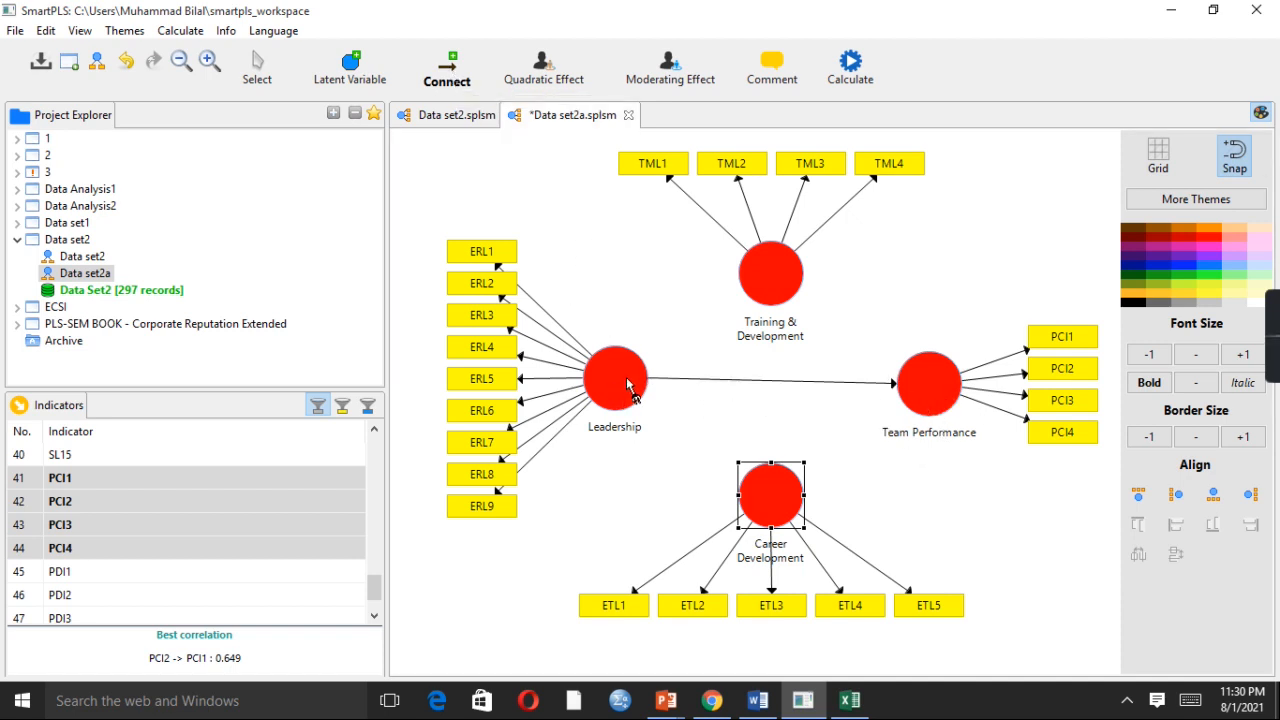
left_click(778, 305)
left_click(800, 298)
left_click(922, 395)
left_click(628, 398)
left_click(752, 482)
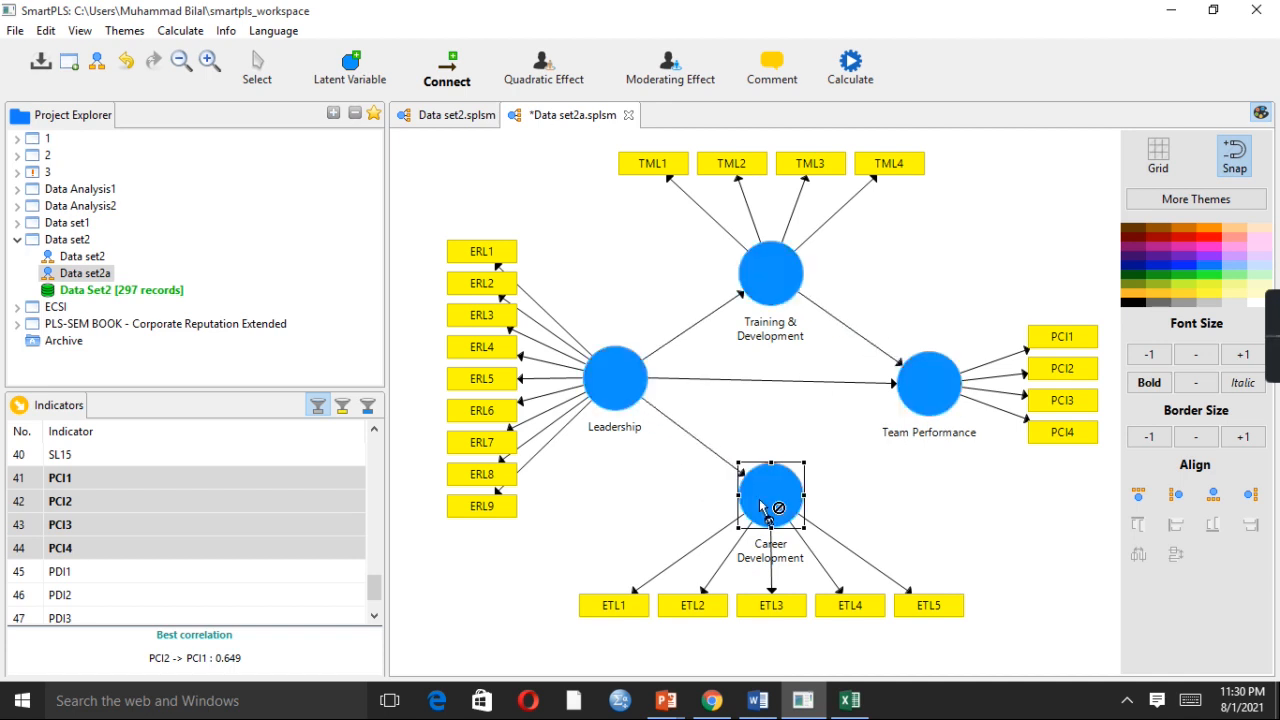
left_click(798, 497)
left_click(922, 405)
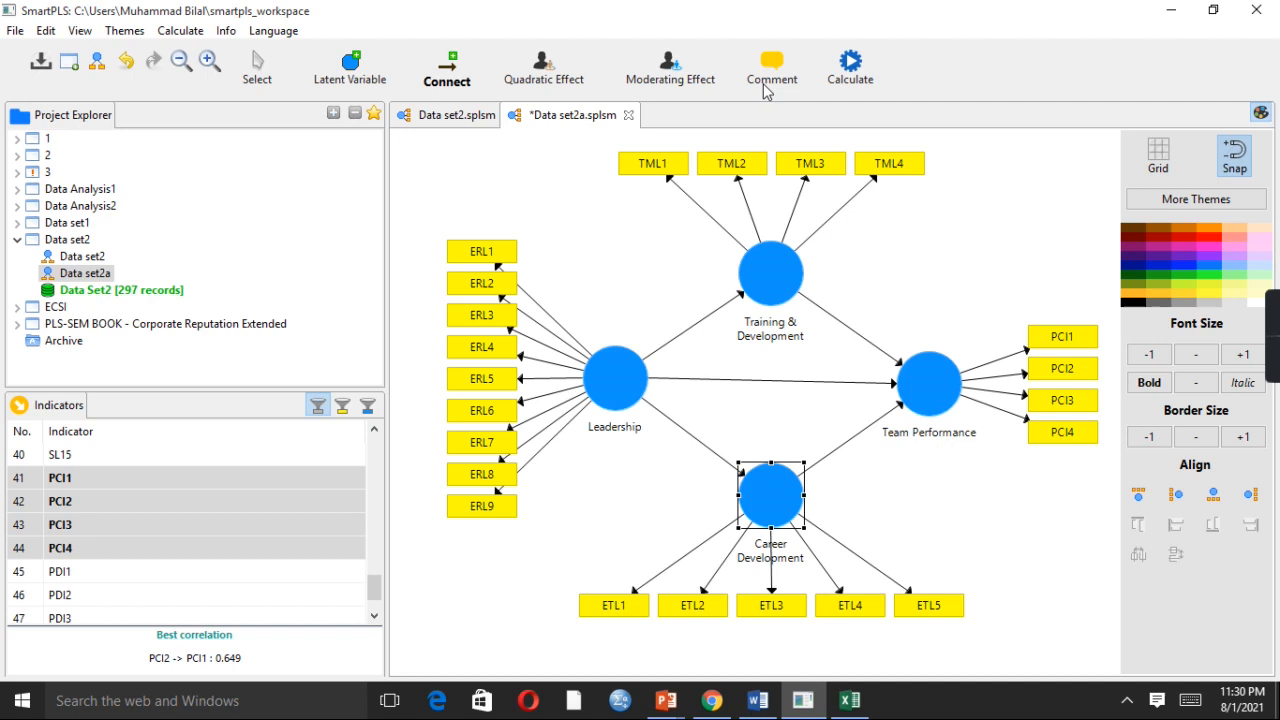
Step: Shift the Leadership latent variable with its indicators slightly down so that it is level with Team Performance
left_click(258, 68)
left_click(624, 383)
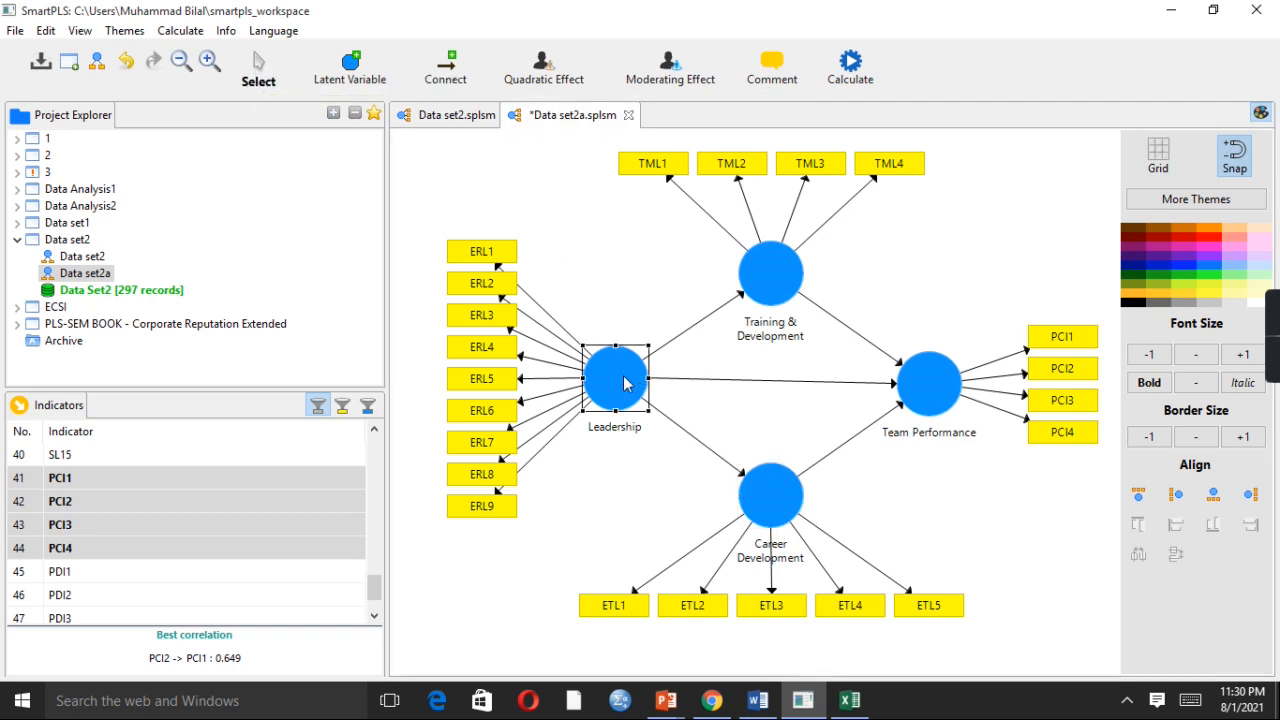
left_click_drag(624, 383, 624, 389)
left_click(594, 275)
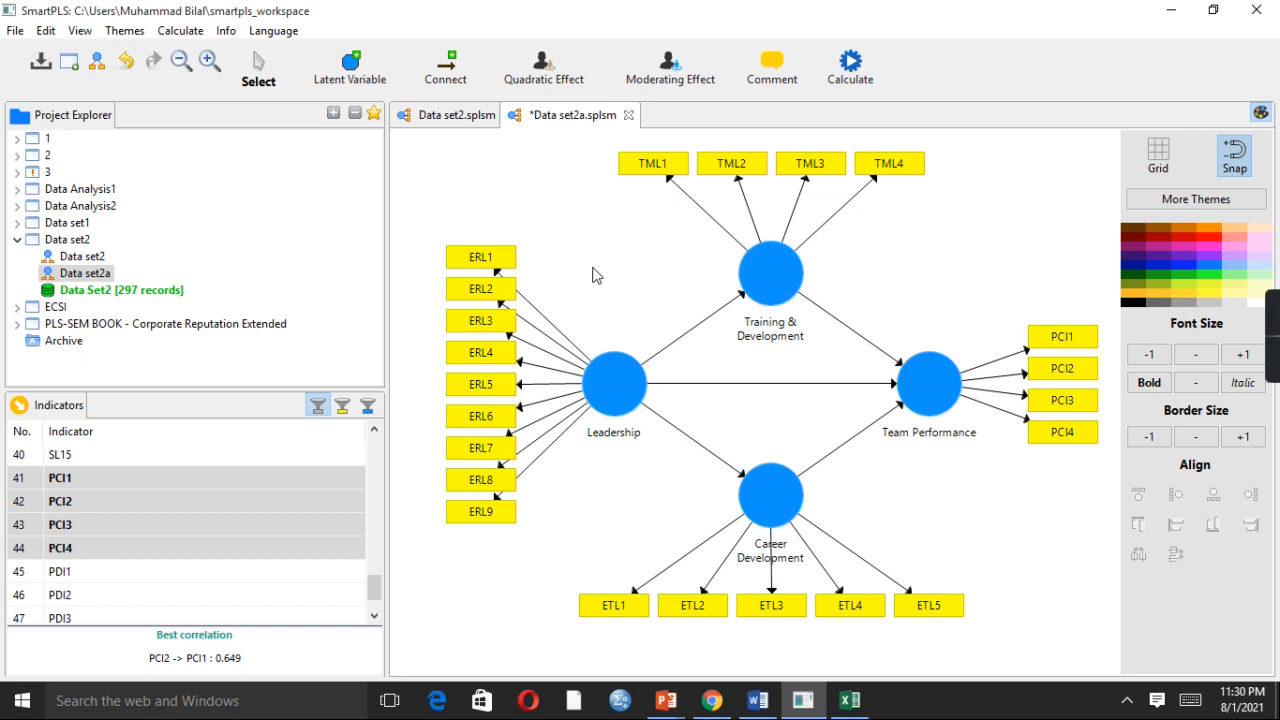
Step: Run the PLS Algorithm with the Path weighting scheme, 300 maximum iterations and stop criterion 7, opening the full report
left_click(859, 60)
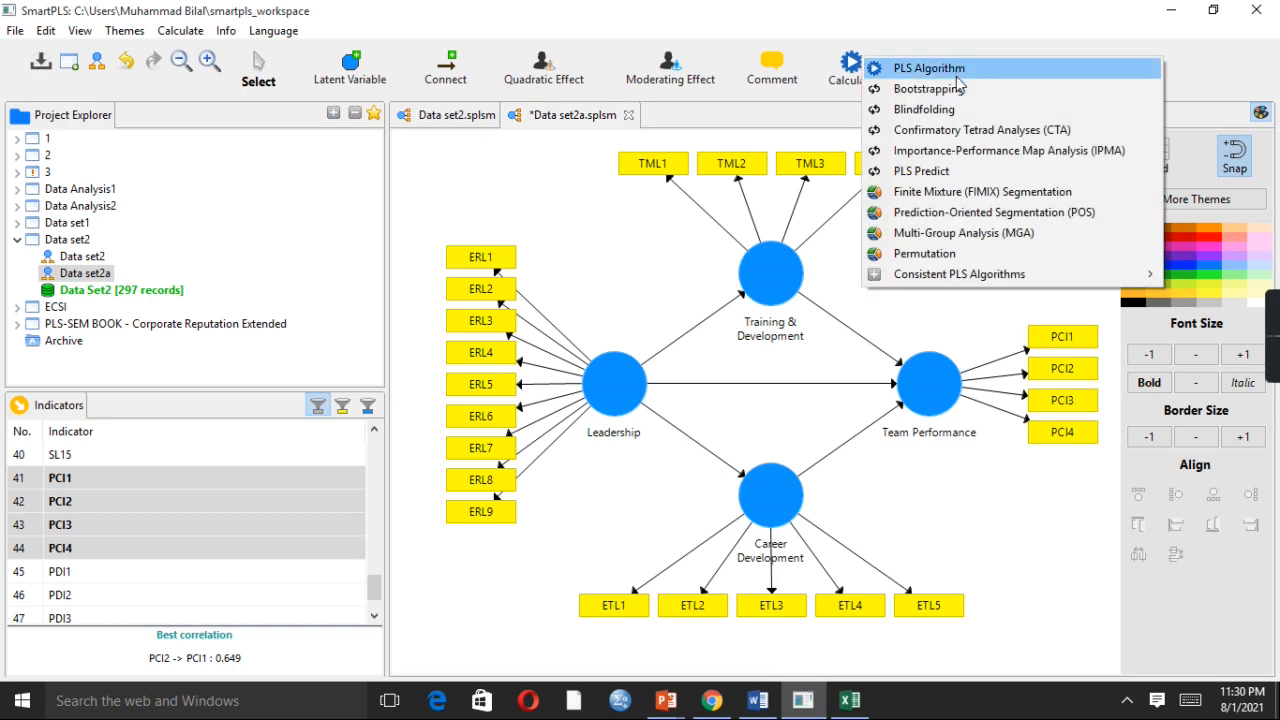
left_click(956, 76)
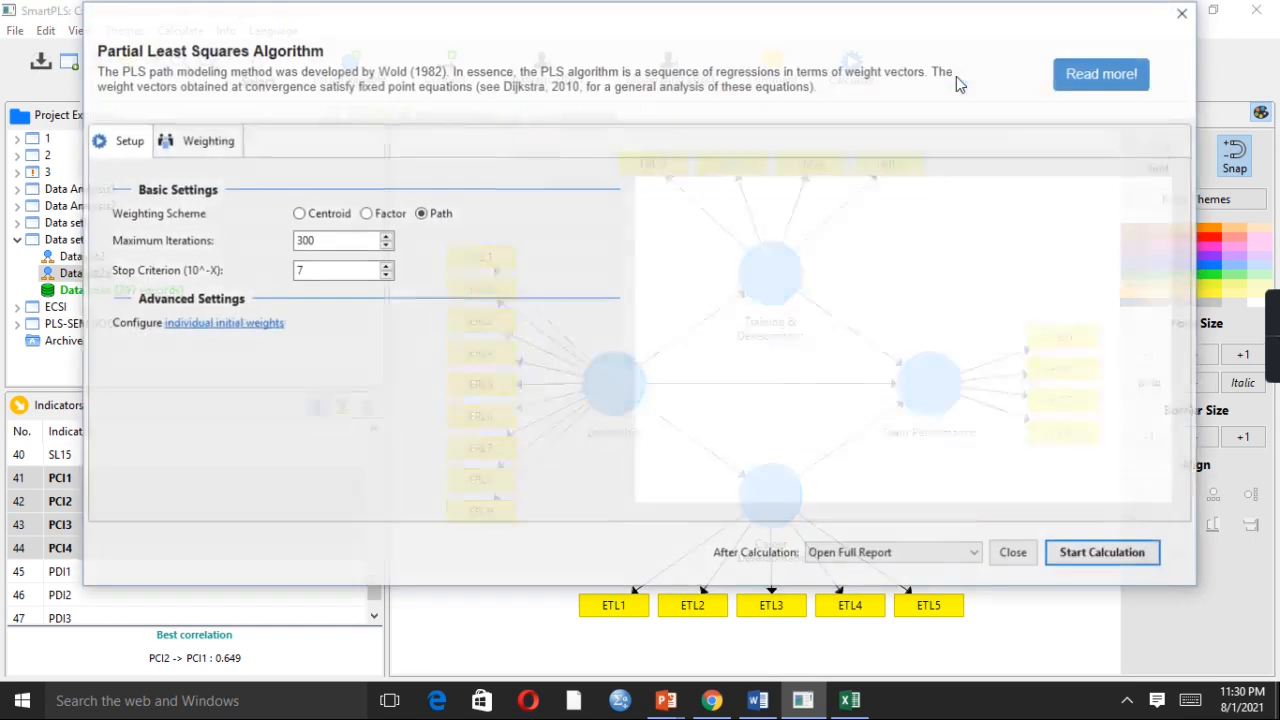
left_click(1105, 554)
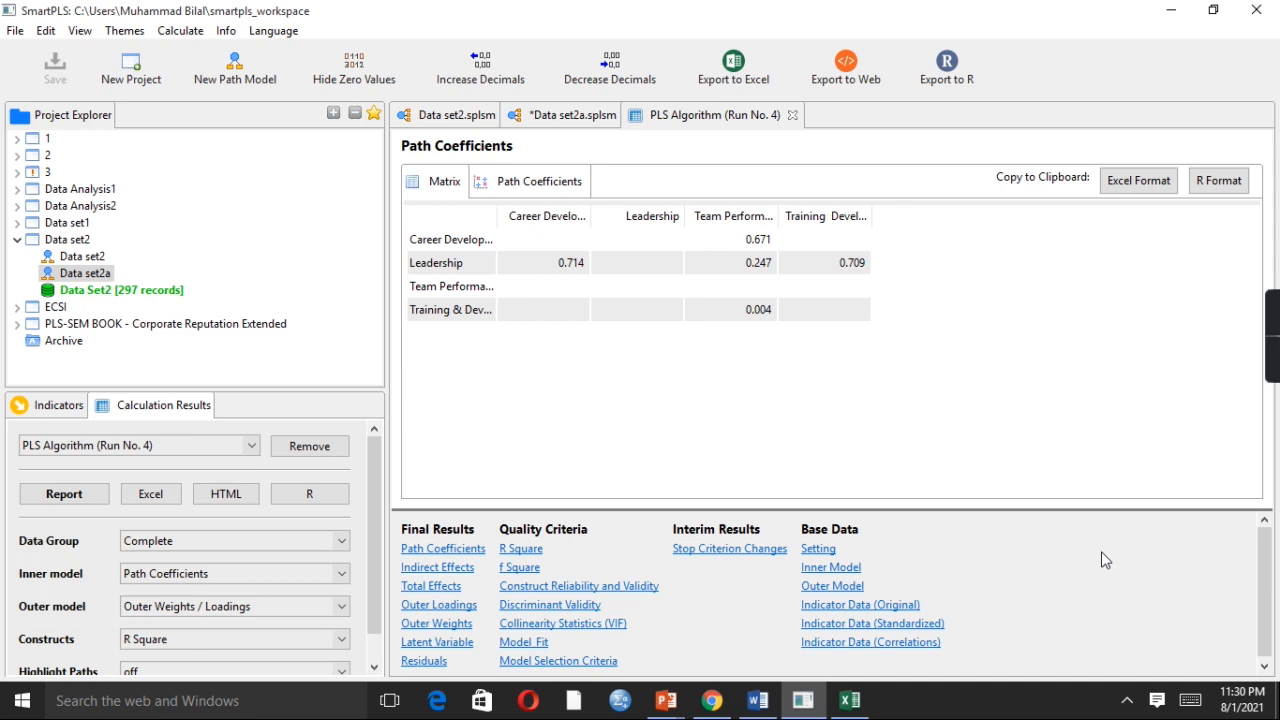
Step: Compare the calculation report with the model diagram and examine the loadings of Leadership's indicators ERL5 and ERL6
left_click(556, 118)
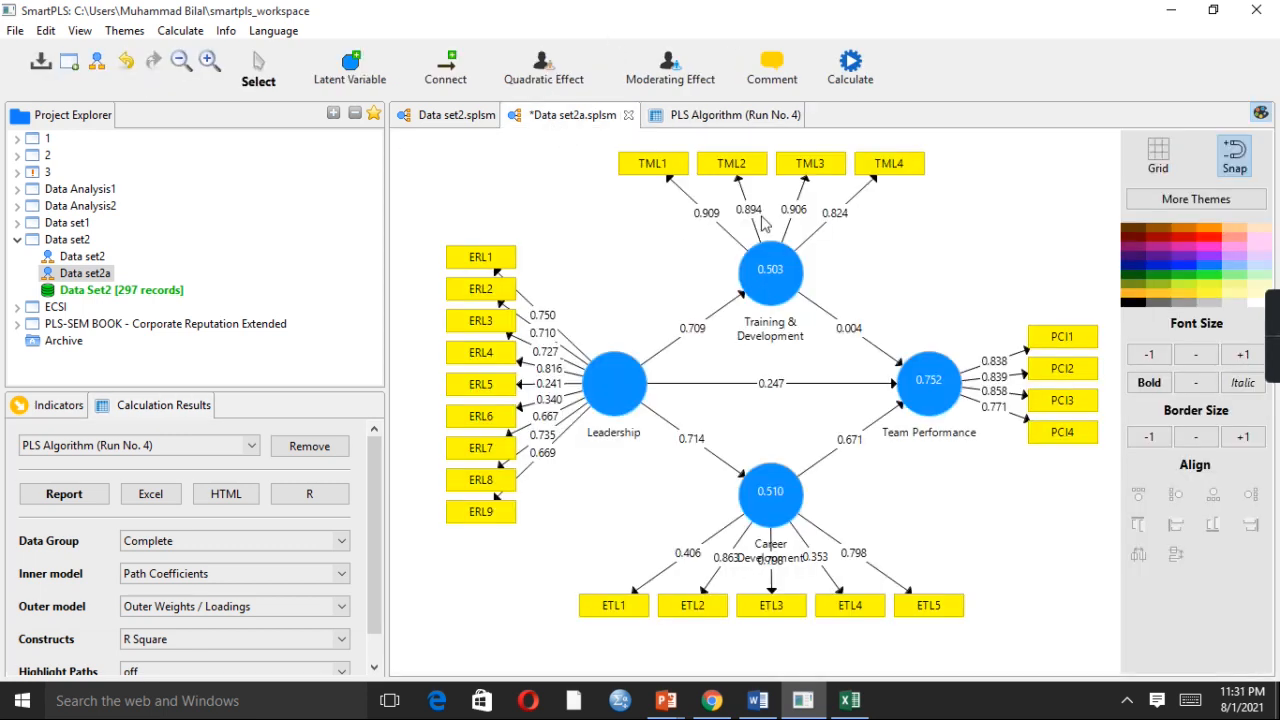
left_click(735, 116)
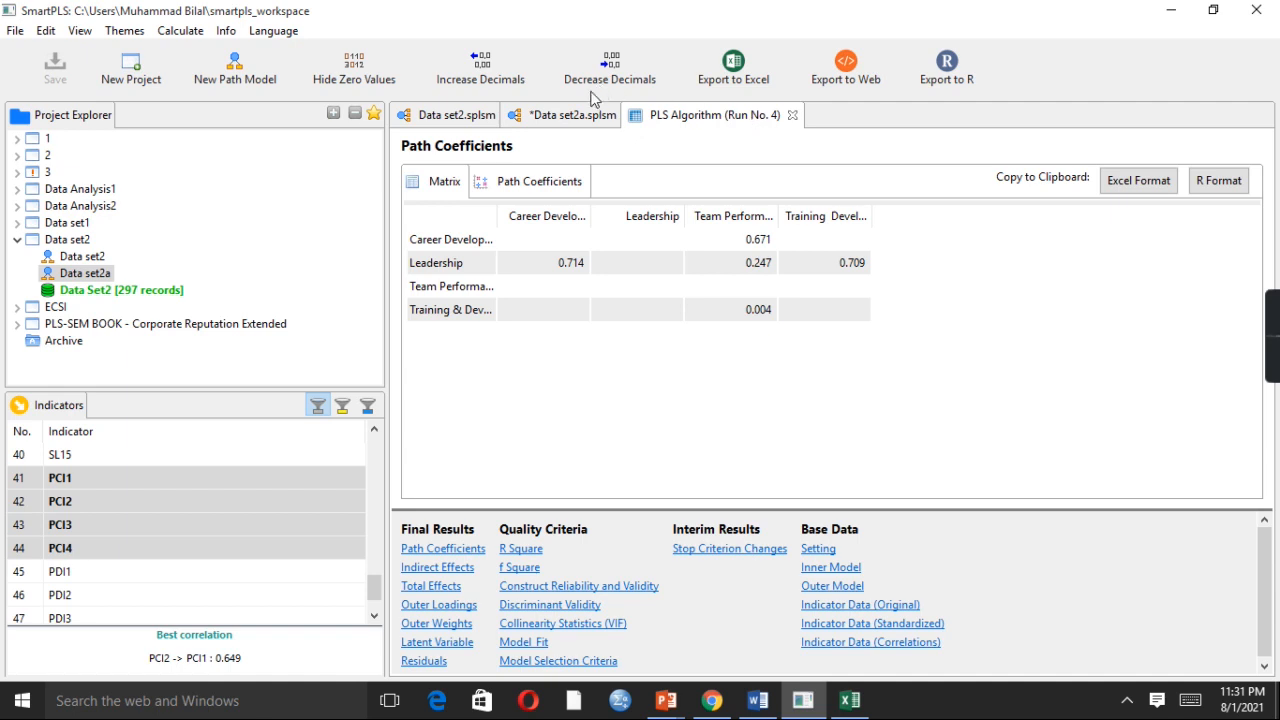
left_click(571, 118)
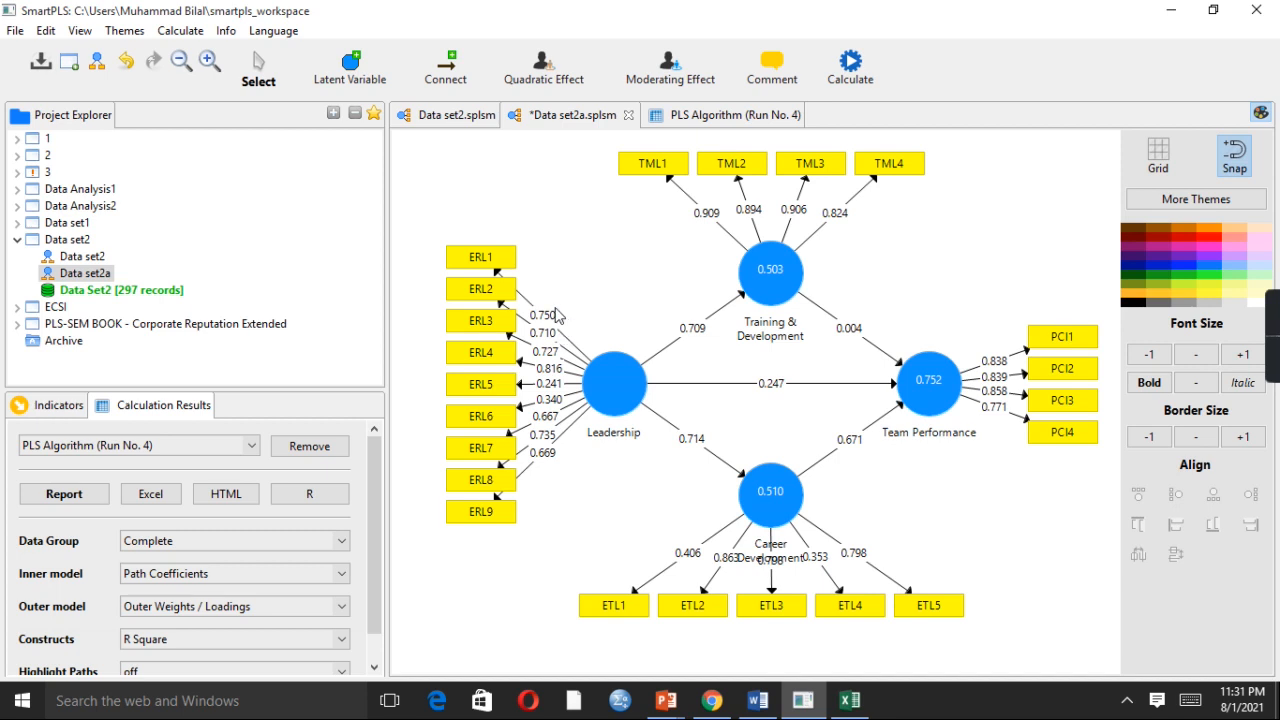
left_click(502, 391)
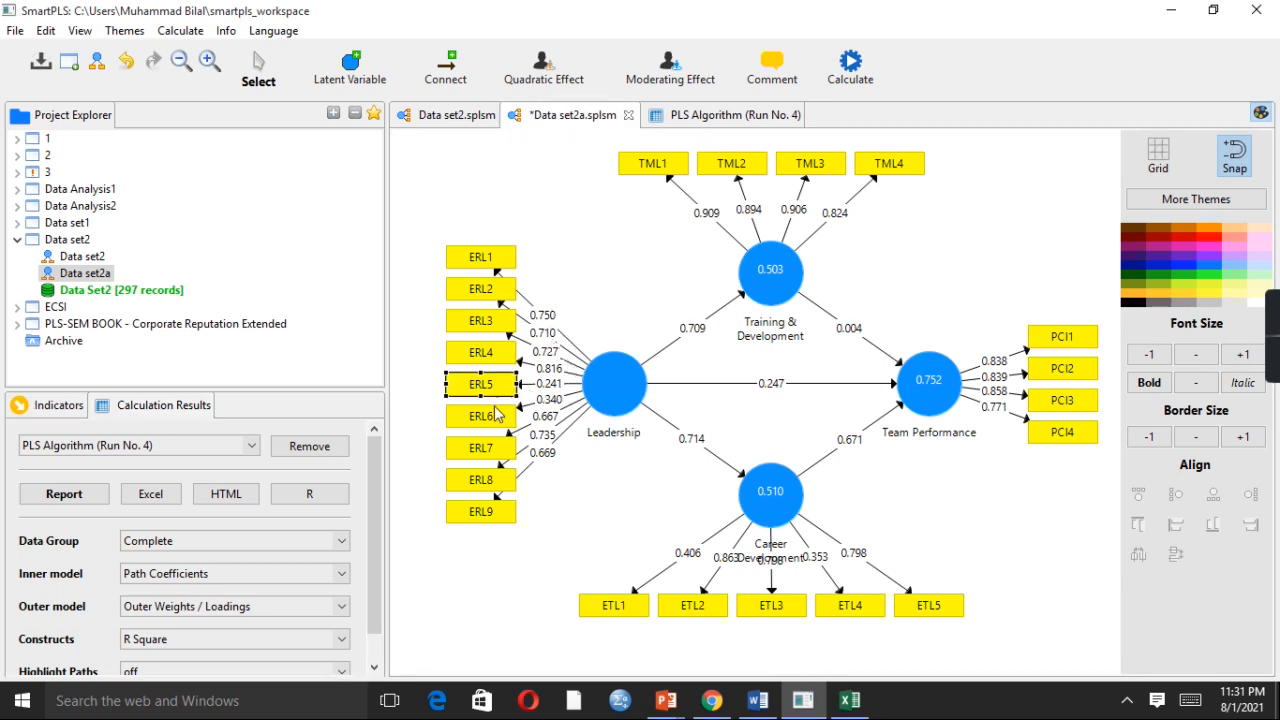
left_click(492, 421)
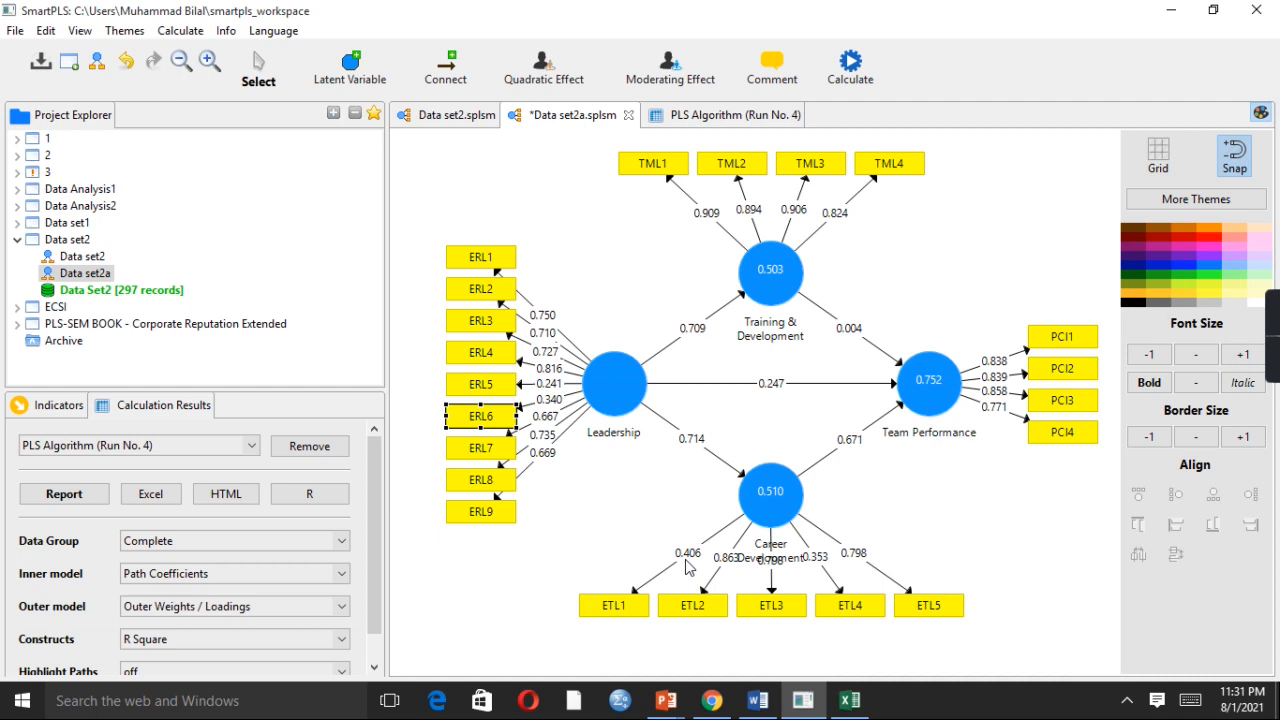
Step: Review the Outer Loadings in the PLS Algorithm report and highlight the rows ERL5, ERL6, ETL1 and ETL4
left_click(728, 116)
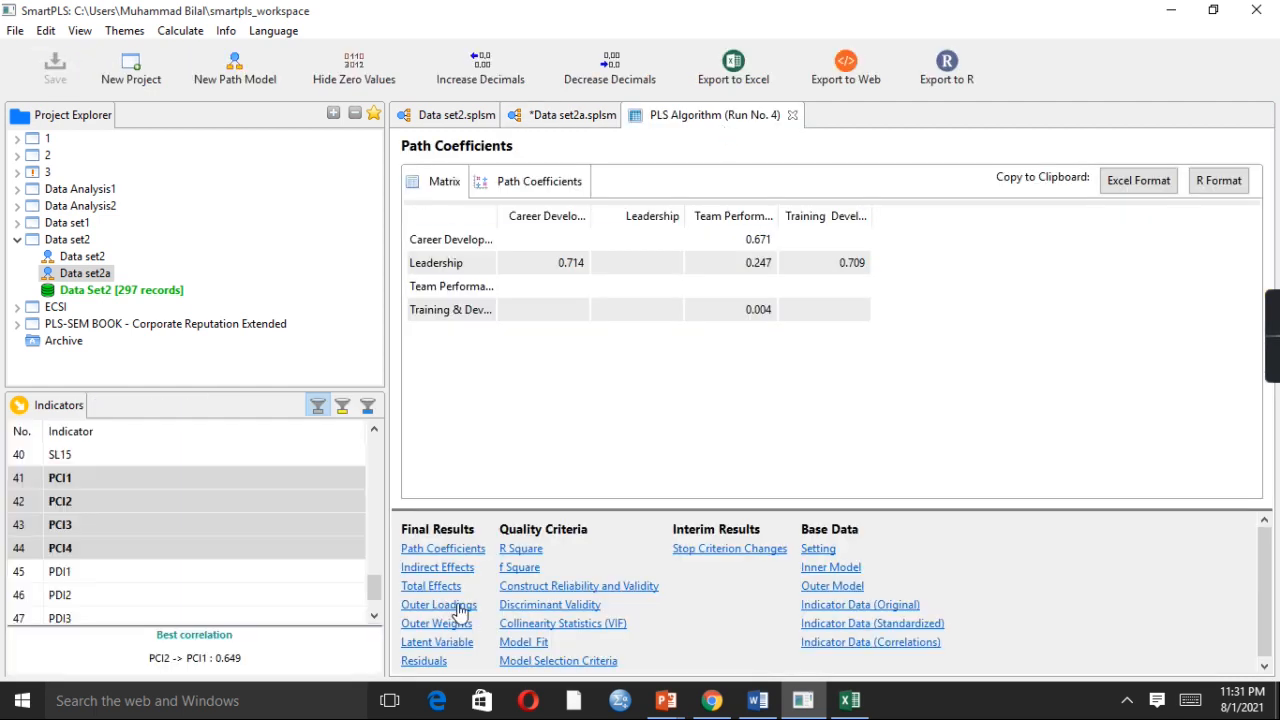
left_click(436, 607)
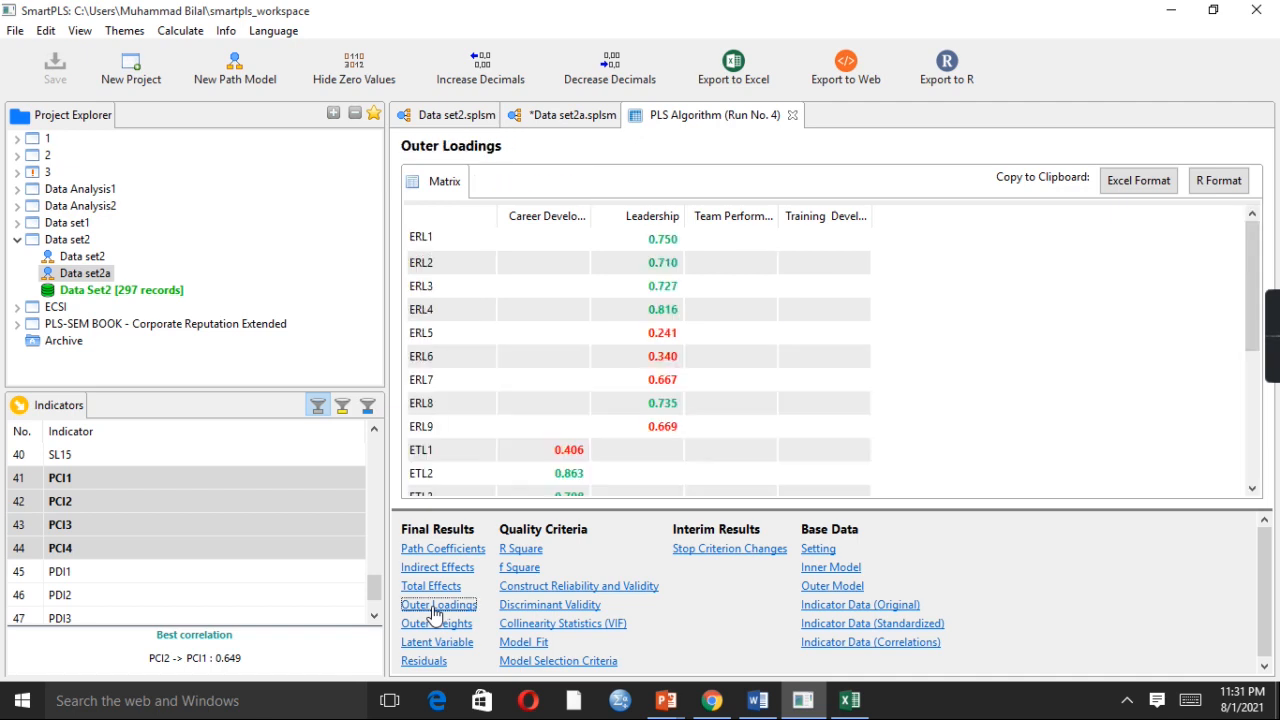
left_click_drag(1250, 290, 1252, 250)
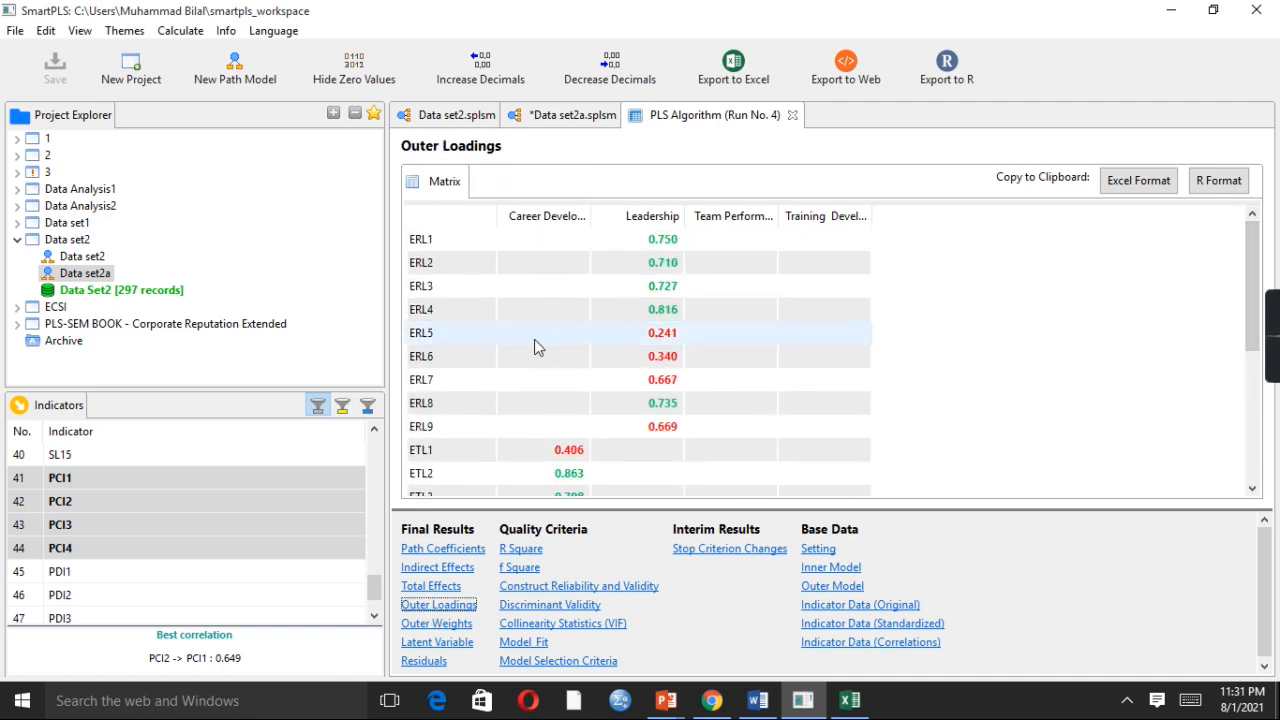
left_click(531, 340)
key("shift+Down")
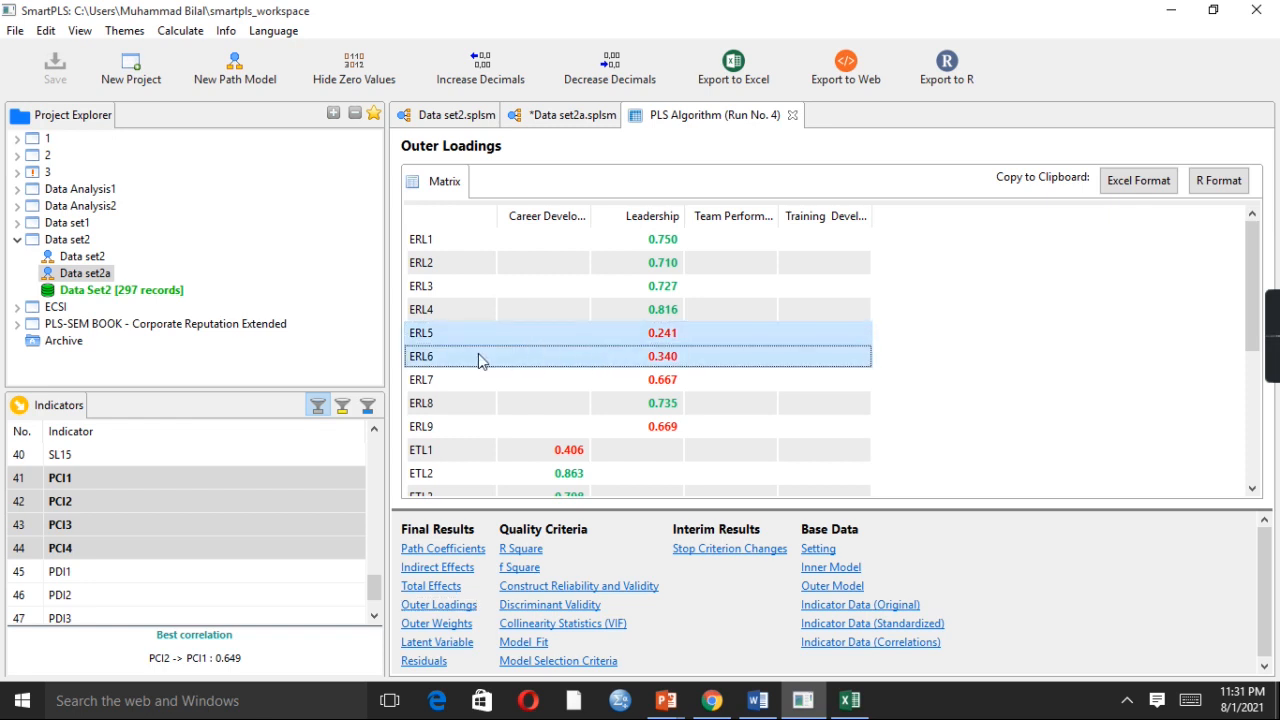
left_click(527, 462, "ctrl")
left_click_drag(1247, 298, 1249, 347)
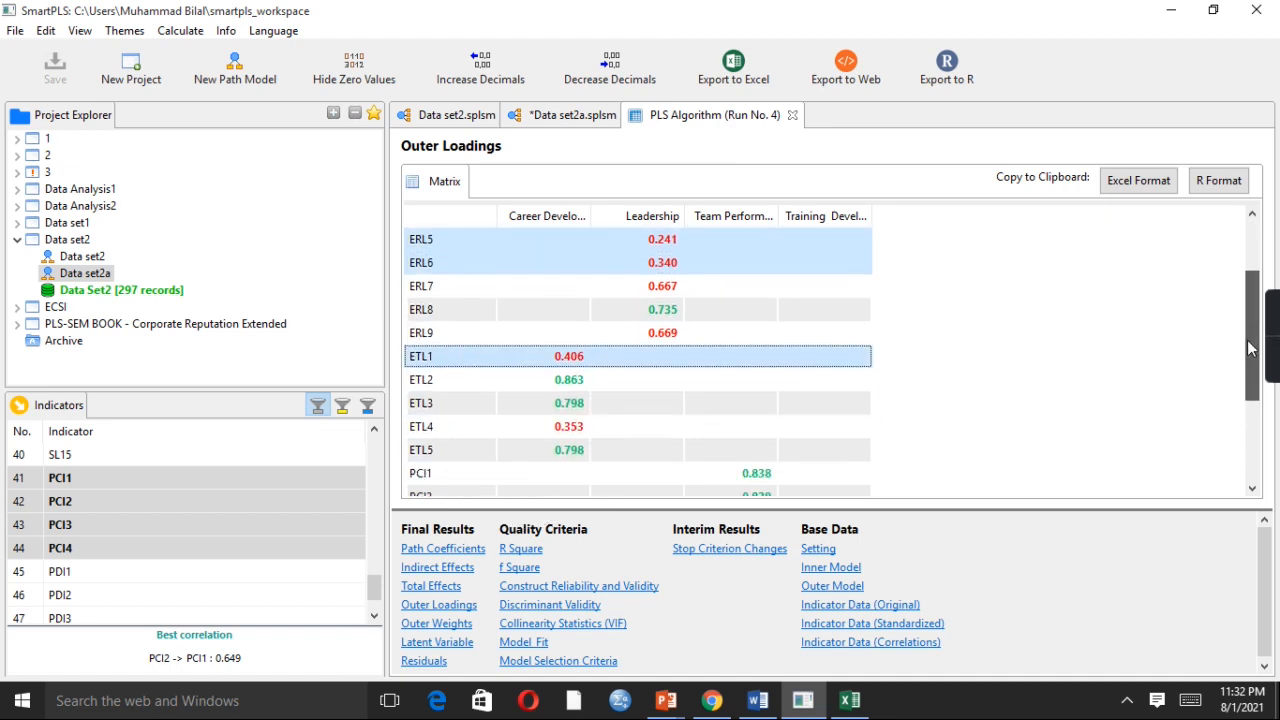
left_click(467, 424, "ctrl")
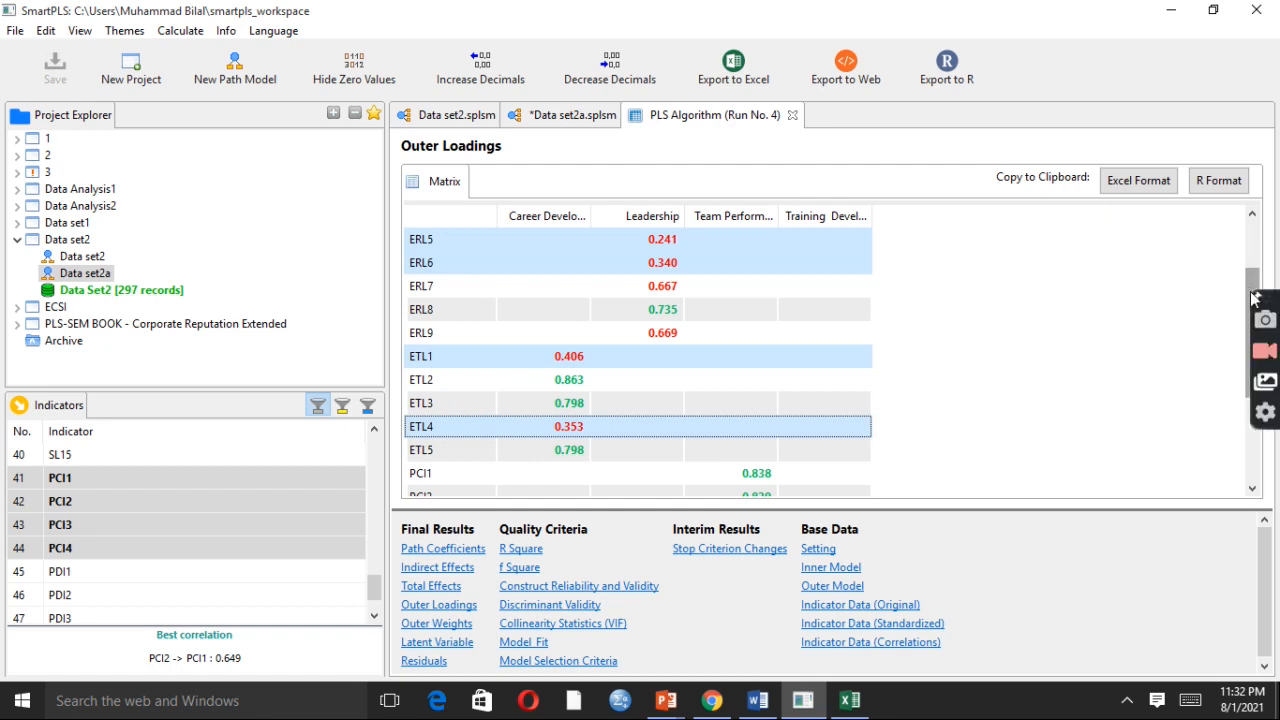
left_click_drag(1253, 298, 1251, 214)
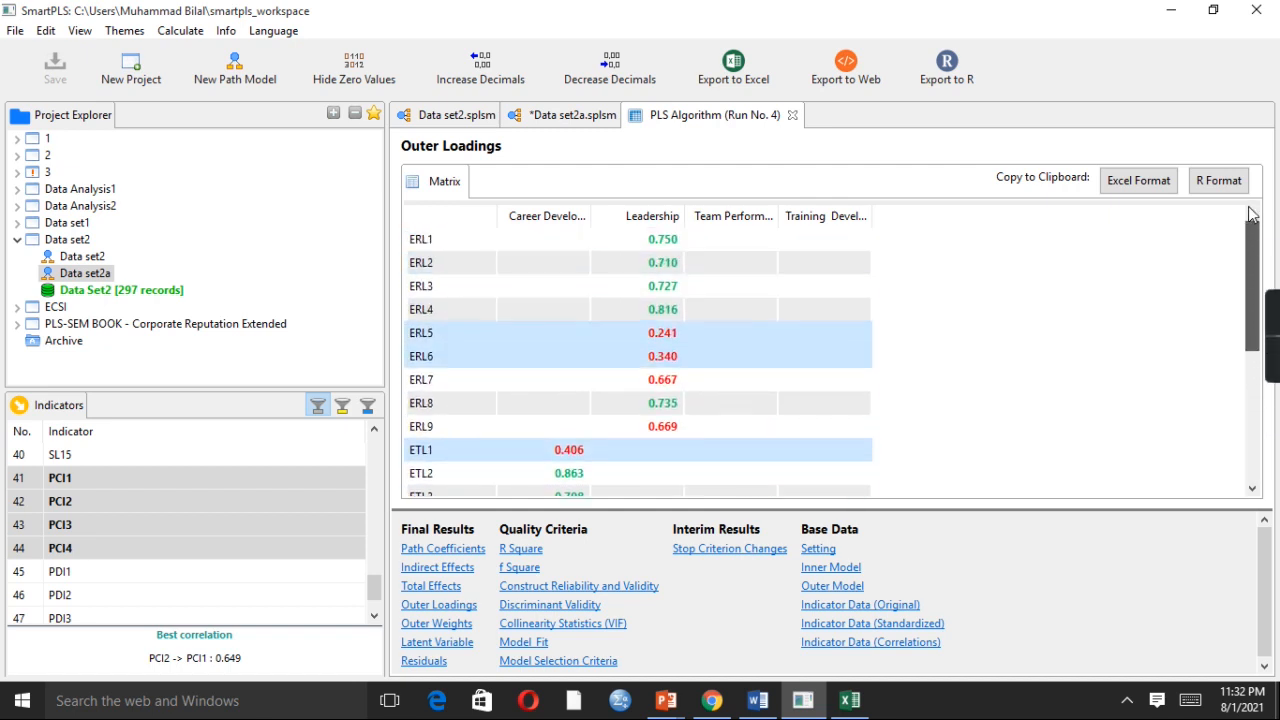
Step: Delete the indicators ERL5, ERL6, ETL1 and ETL4 from the Data set2a model
left_click(568, 116)
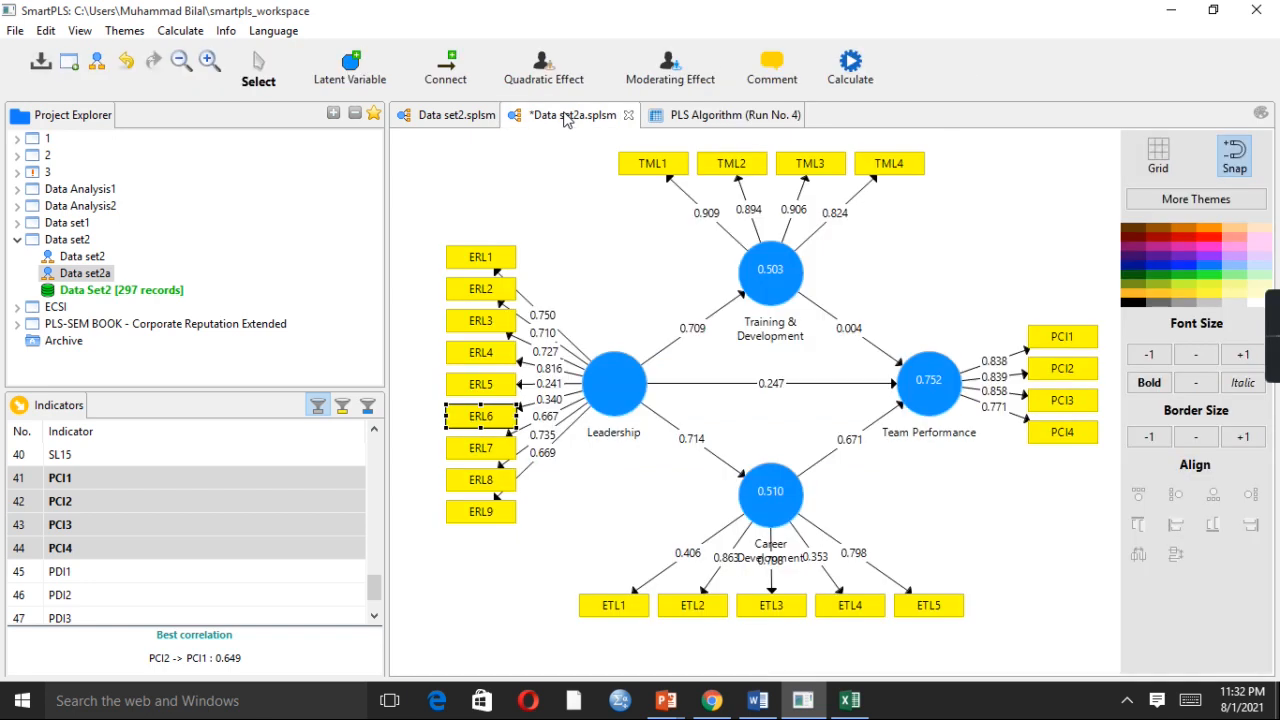
left_click(489, 388)
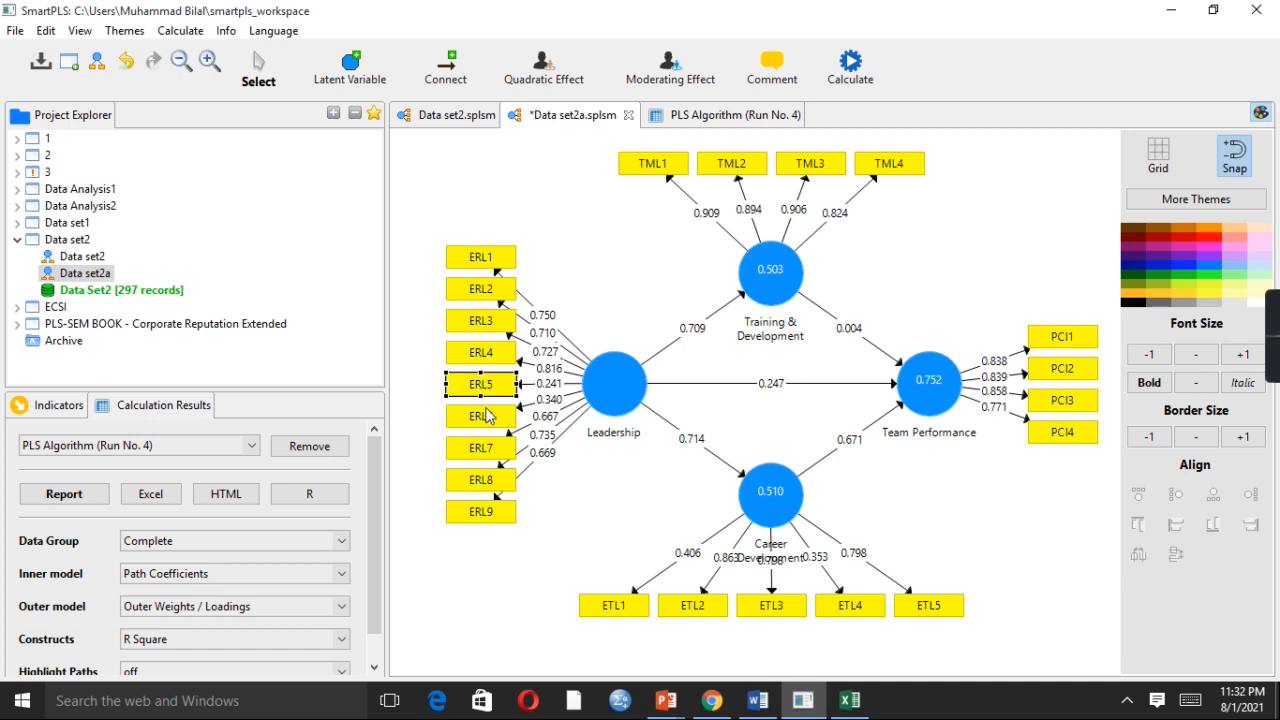
left_click(487, 416, "ctrl")
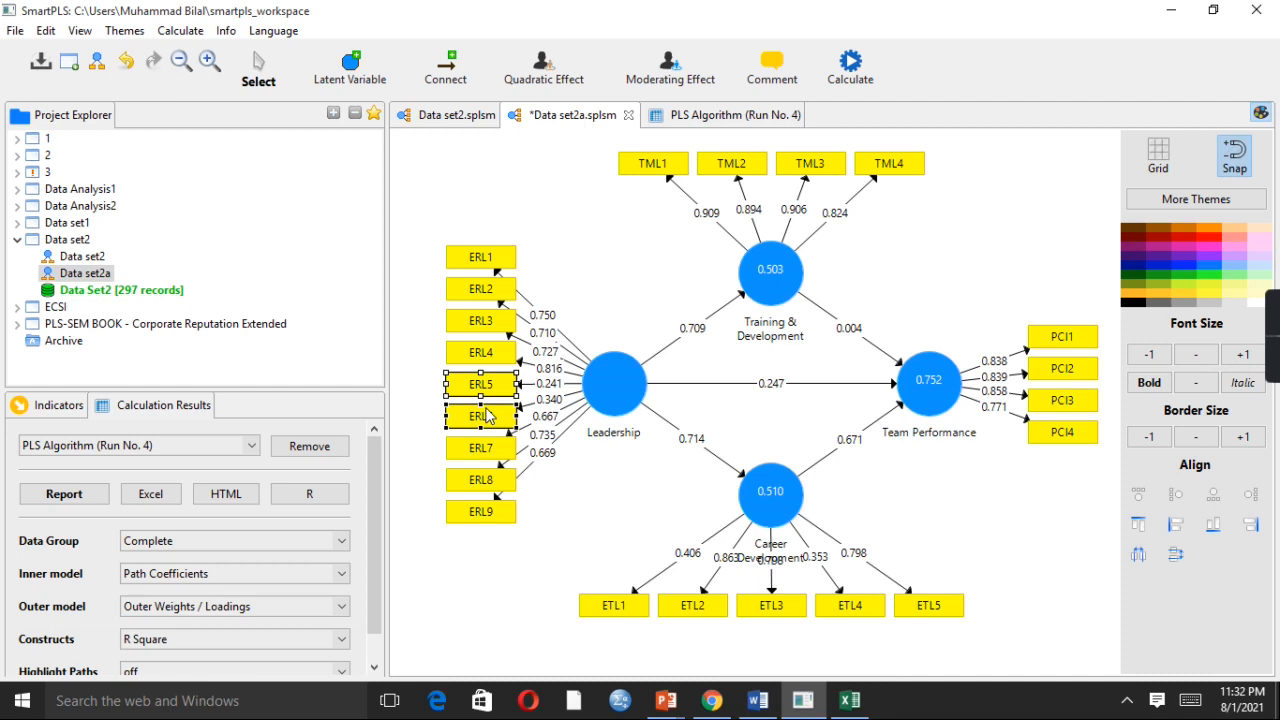
left_click(636, 607, "ctrl")
left_click(874, 607, "ctrl")
right_click(866, 605)
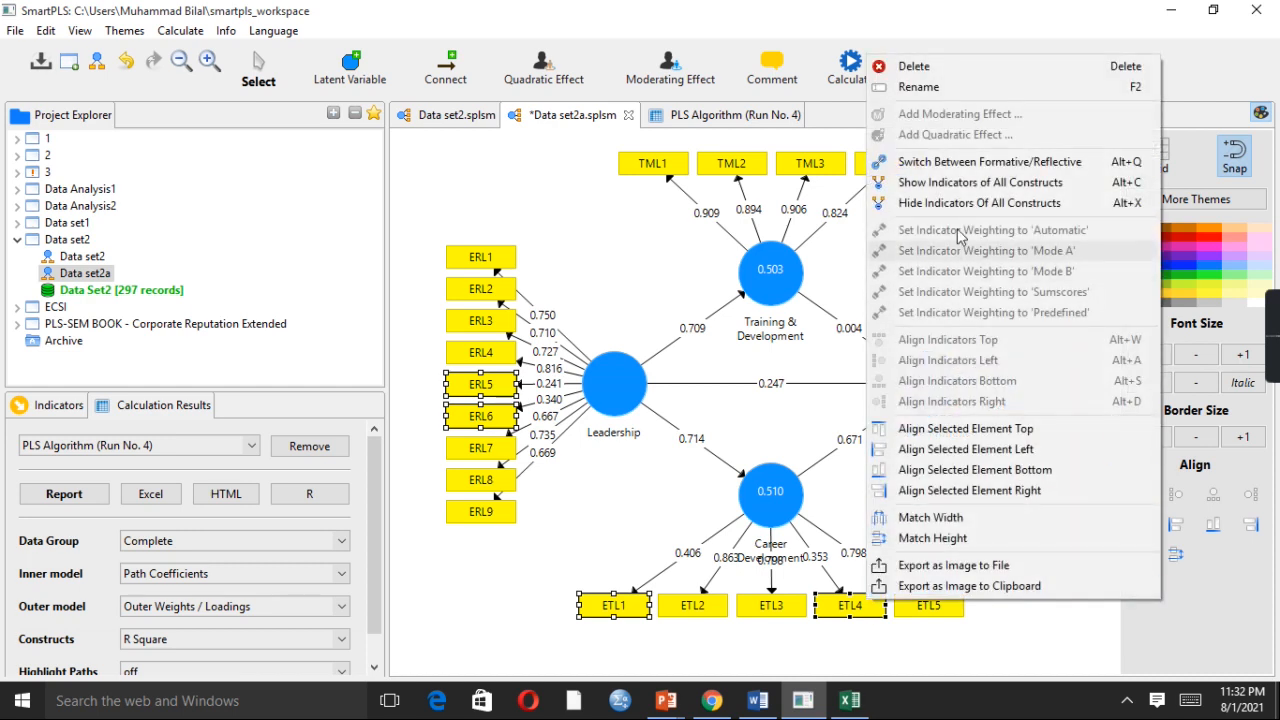
left_click(960, 67)
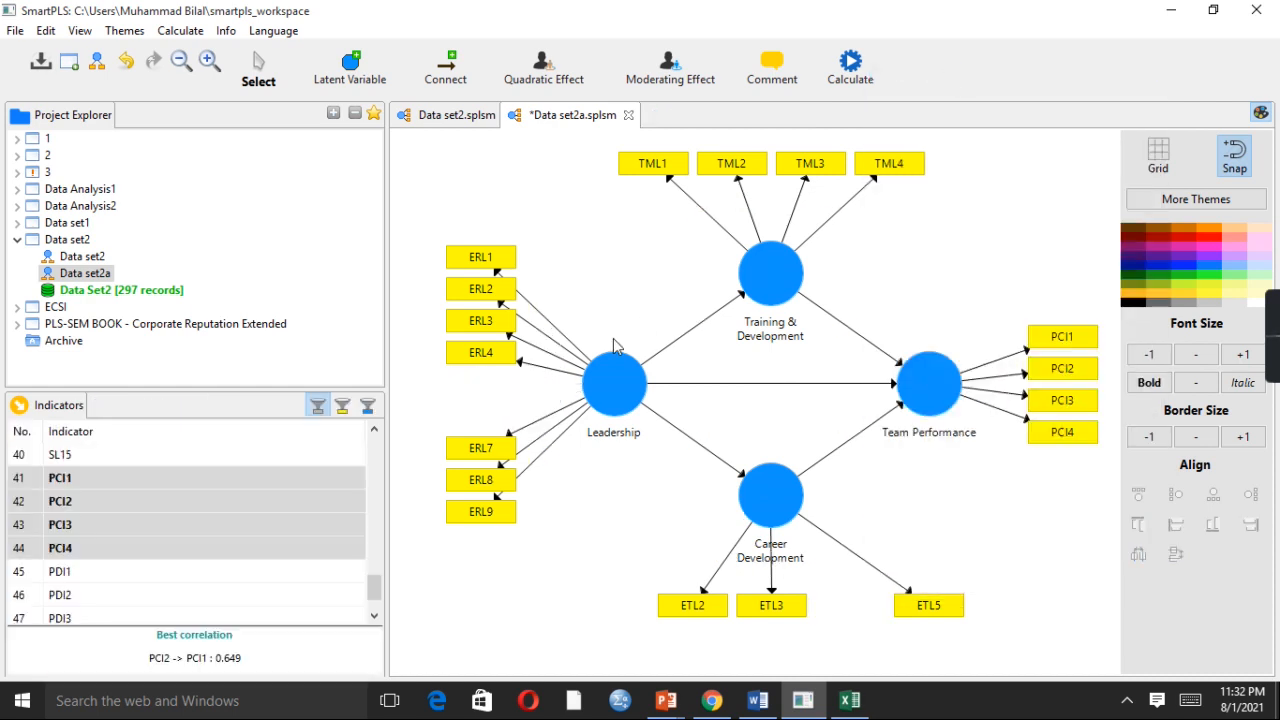
Step: Rearrange Leadership's remaining ERL indicators in an evenly spaced column on its left side
right_click(607, 386)
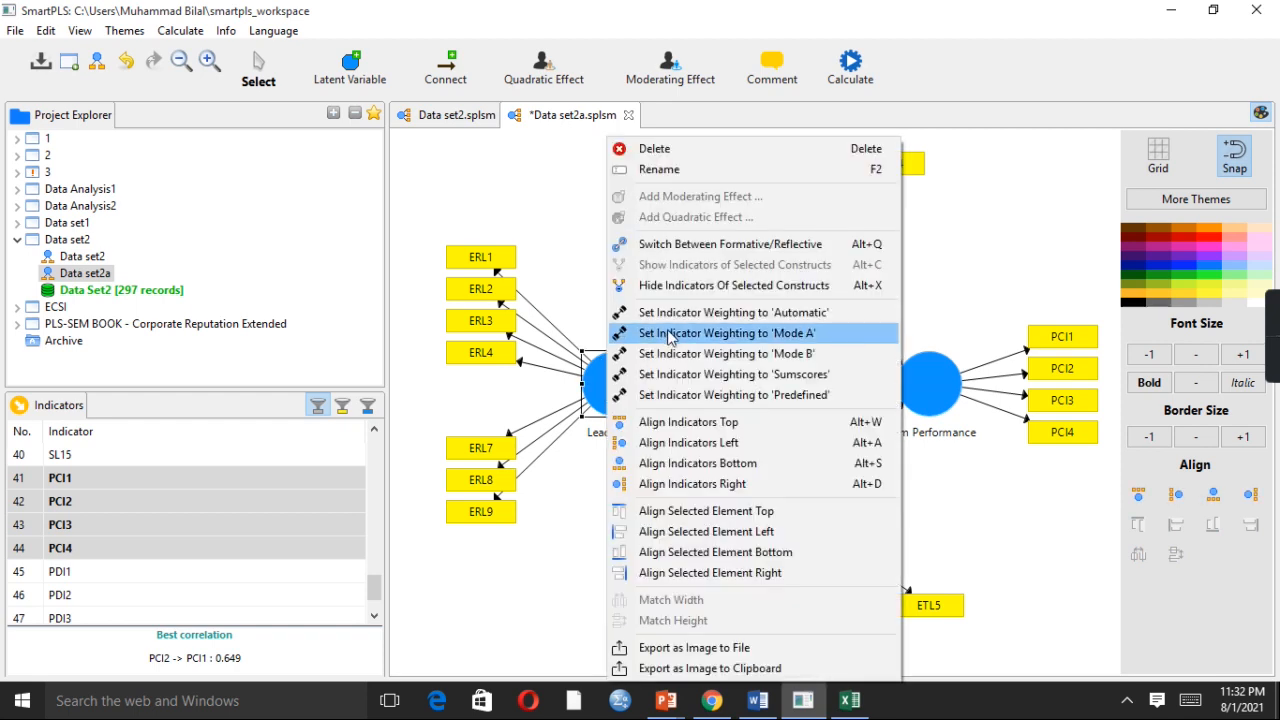
left_click(735, 463)
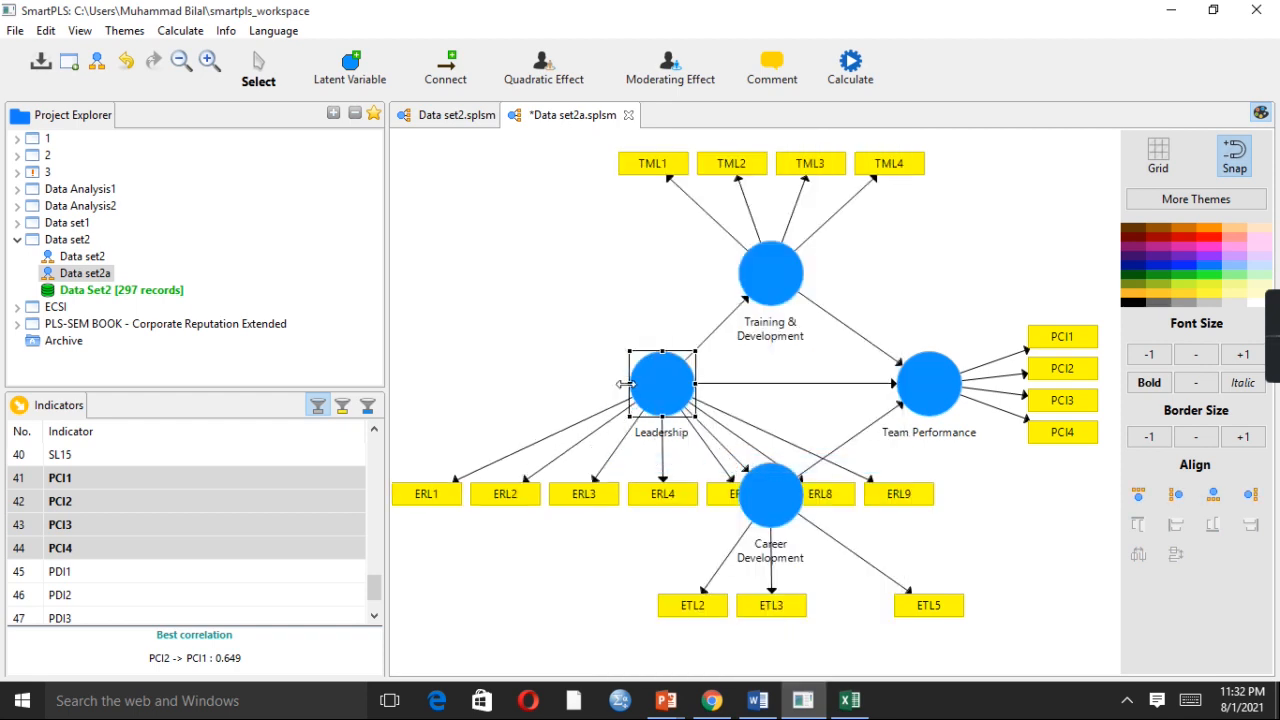
right_click(651, 386)
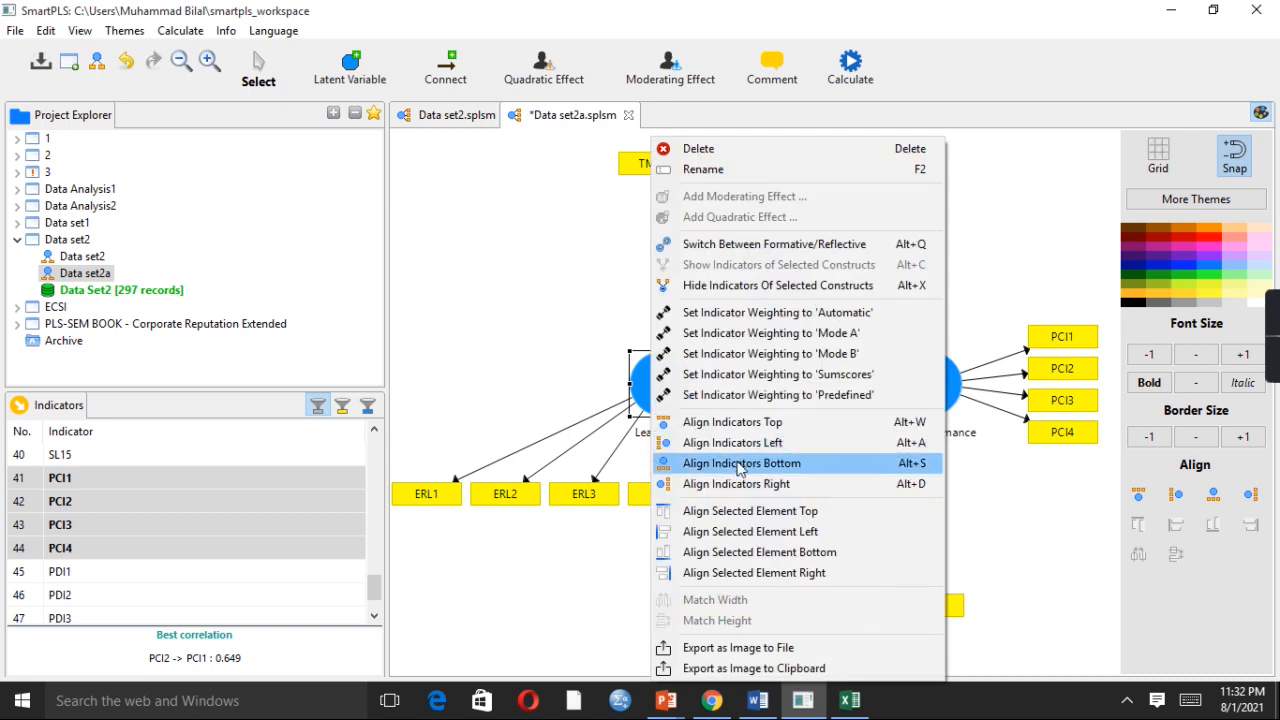
left_click(740, 442)
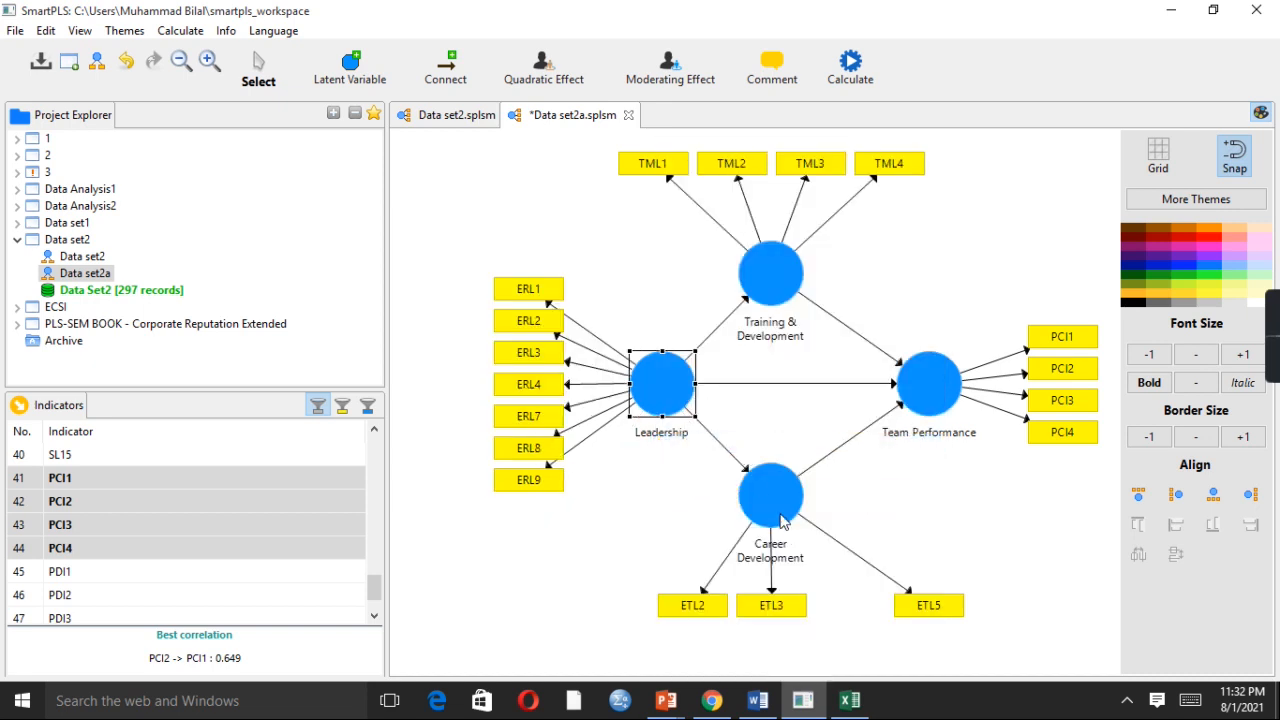
Step: Realign Career Development's remaining indicators below it and move Leadership farther away from Team Performance
right_click(781, 518)
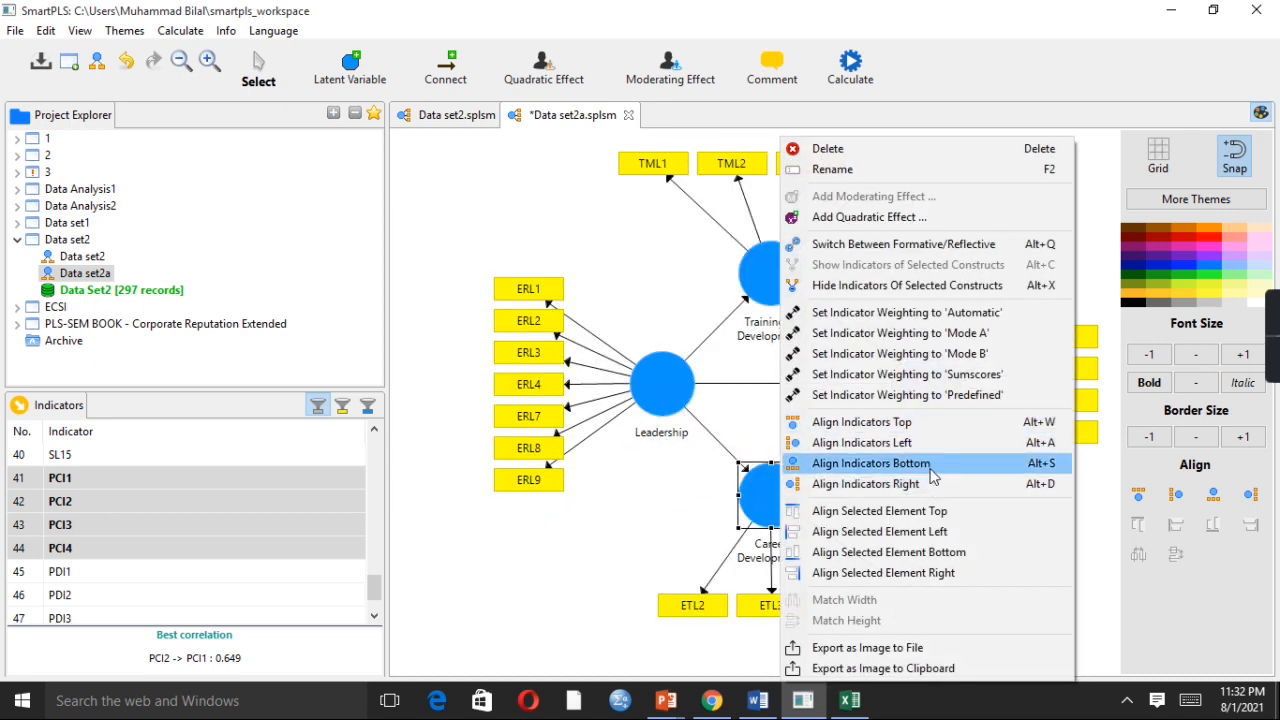
left_click(930, 464)
left_click_drag(666, 376, 601, 378)
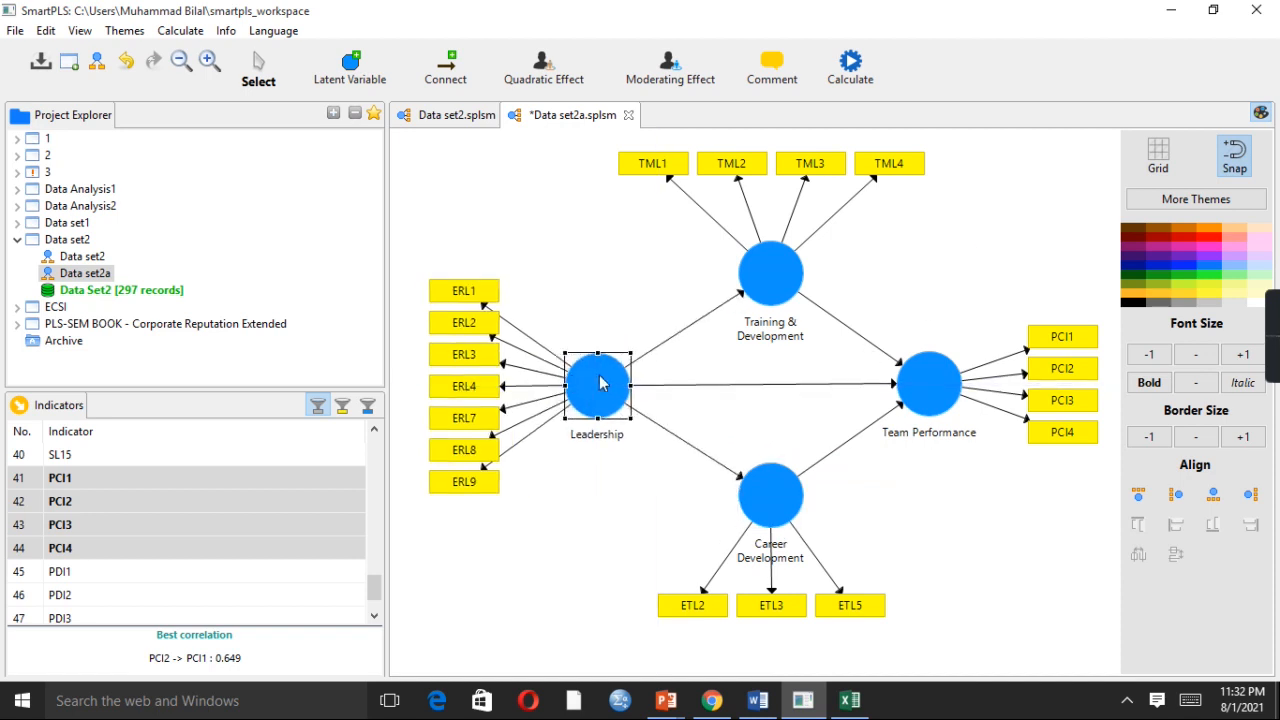
Step: Rerun the PLS Algorithm on the reduced model with the Path weighting scheme and show the Outer Loadings
left_click(871, 86)
left_click(923, 91)
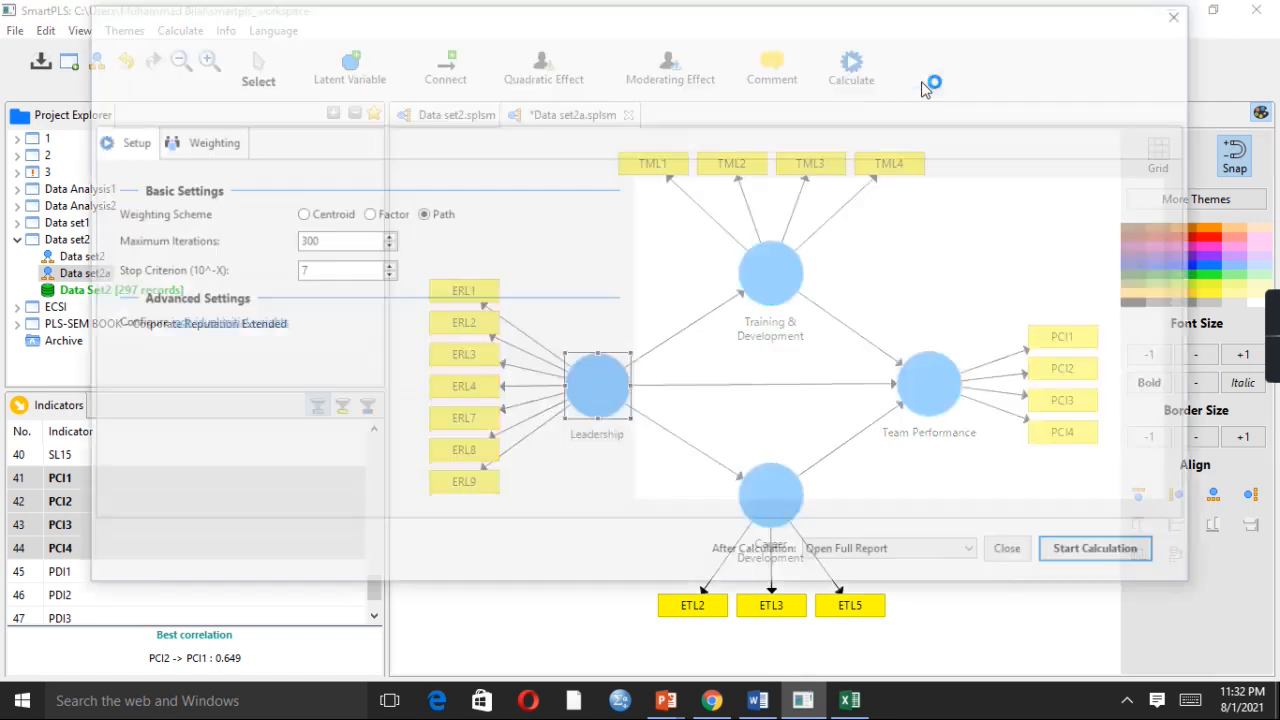
left_click(1098, 566)
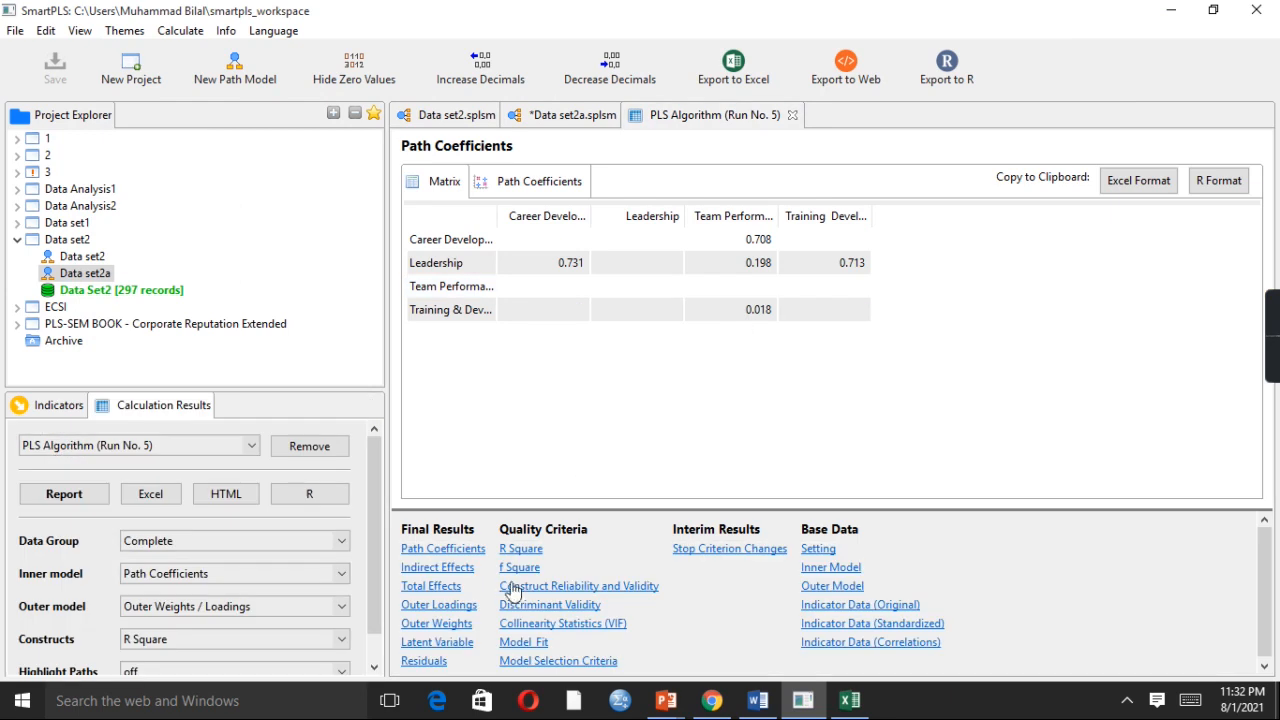
left_click(440, 605)
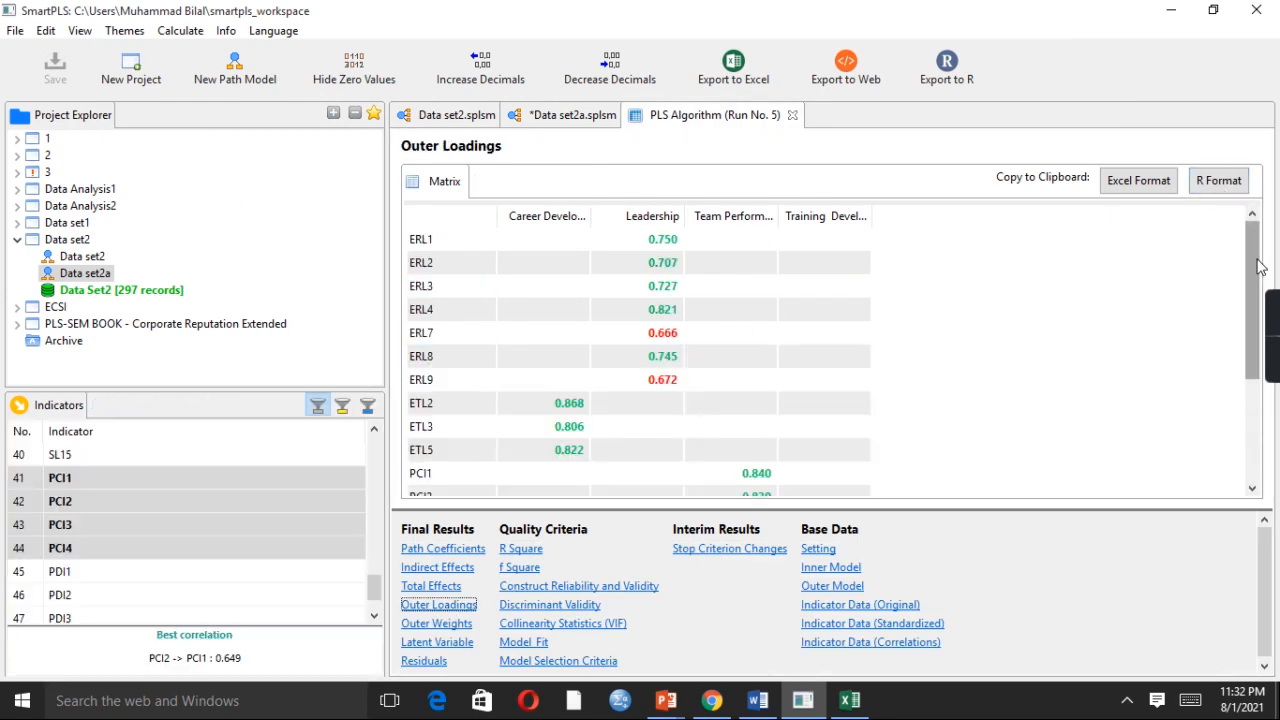
Step: Review the full list of outer loadings and shift Training & Development with its indicators slightly up and left in the Data set2a model
mouse_move(1256, 265)
left_mouse_down()
mouse_move(1255, 382)
mouse_move(1250, 243)
left_mouse_up()
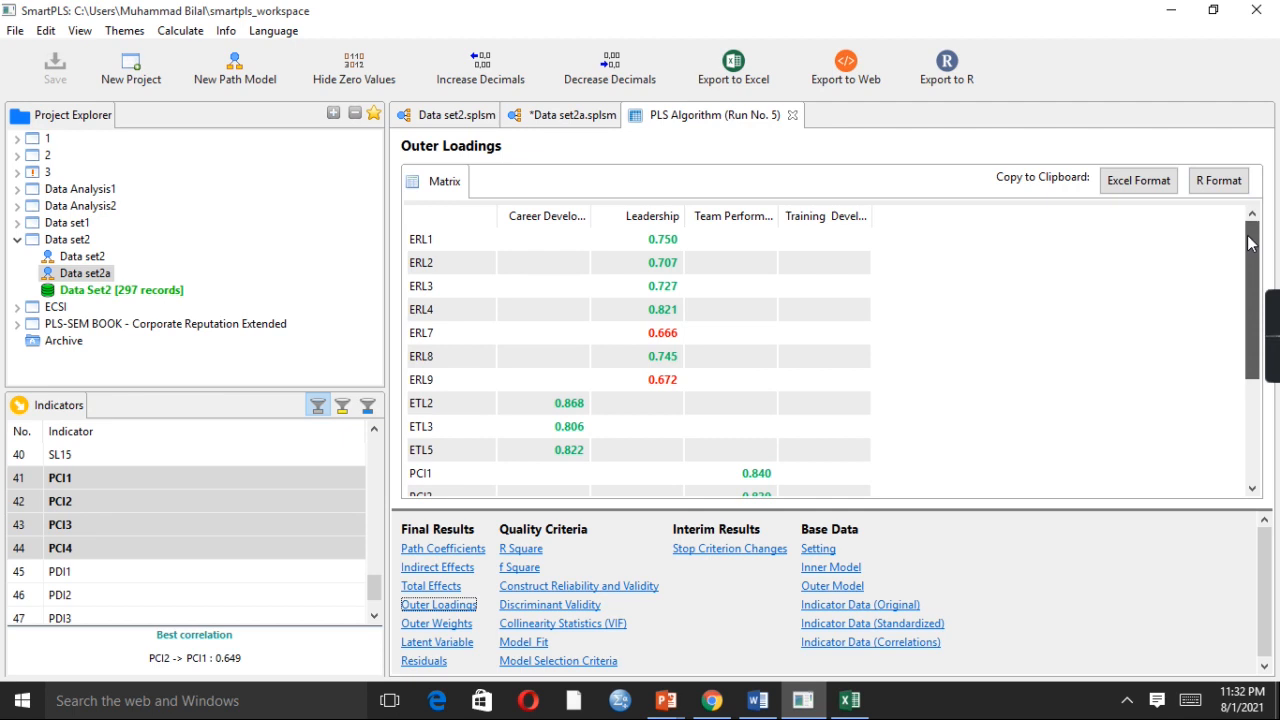
mouse_move(1252, 262)
left_mouse_down()
mouse_move(1255, 386)
mouse_move(1262, 244)
left_mouse_up()
left_click(568, 116)
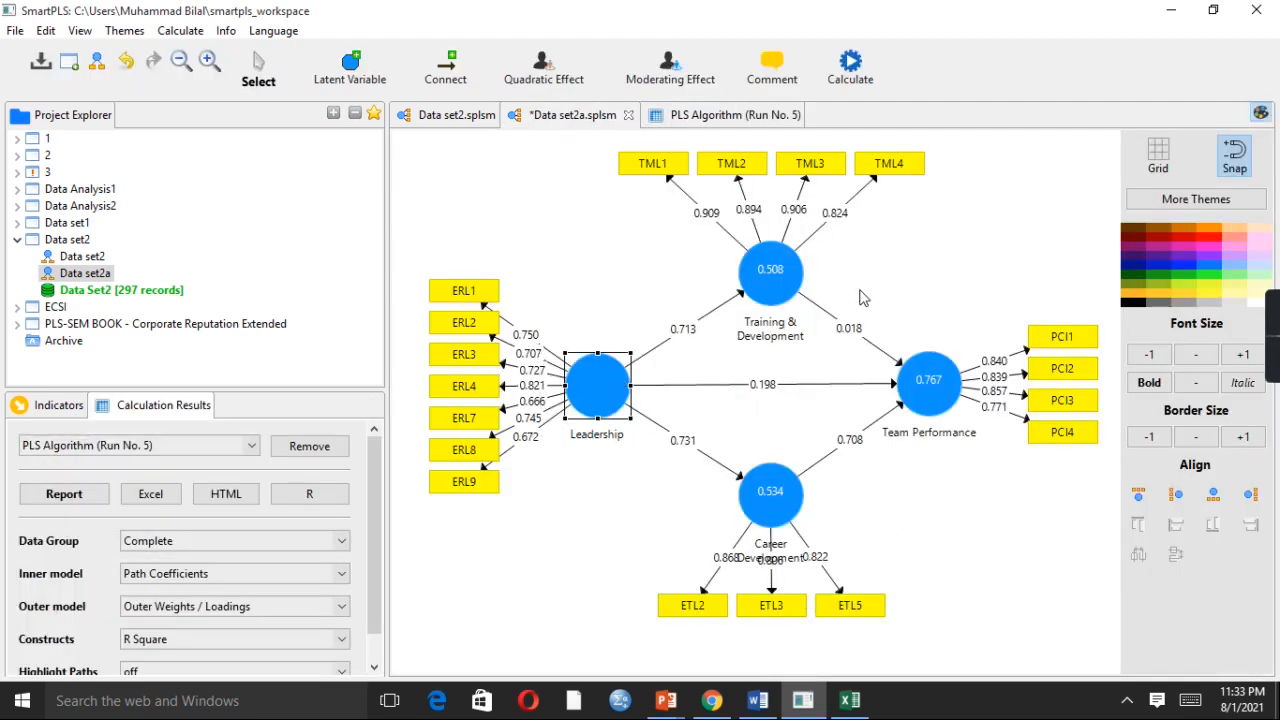
left_click_drag(780, 283, 768, 278)
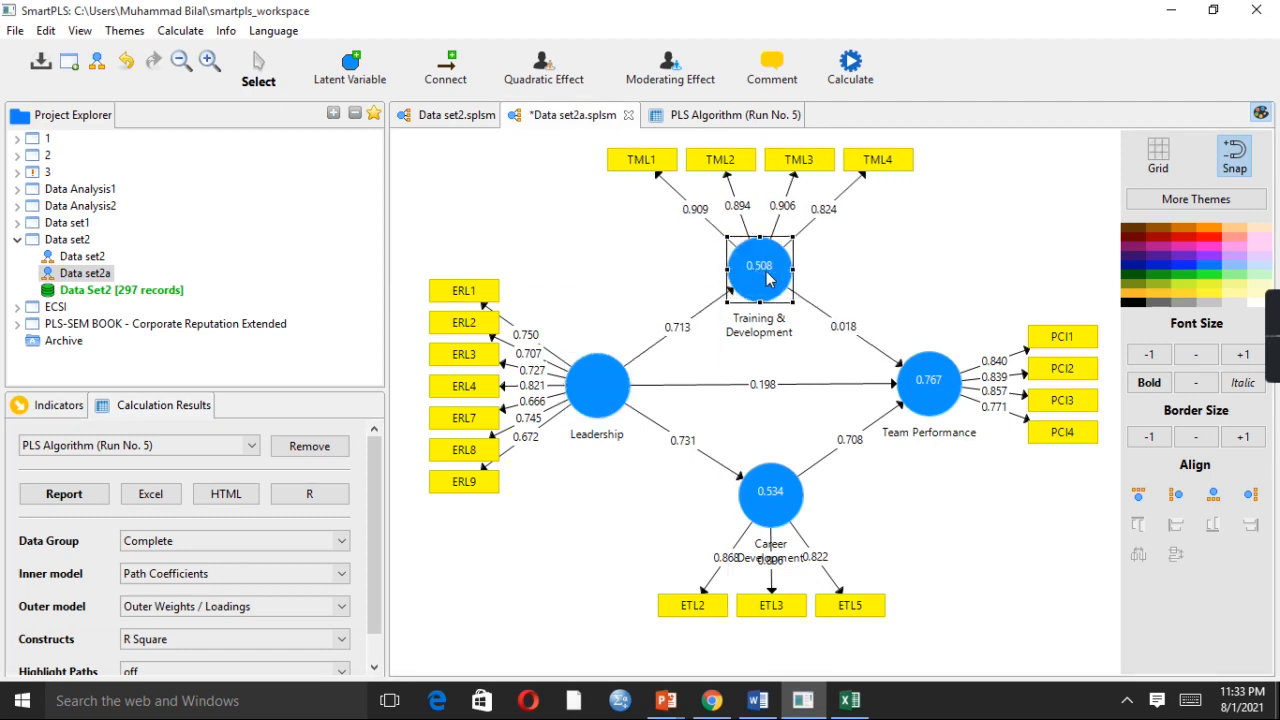
Step: Show the Construct Reliability and Validity results and widen the Average Variance Extracted (AVE) column to its full heading
left_click(735, 118)
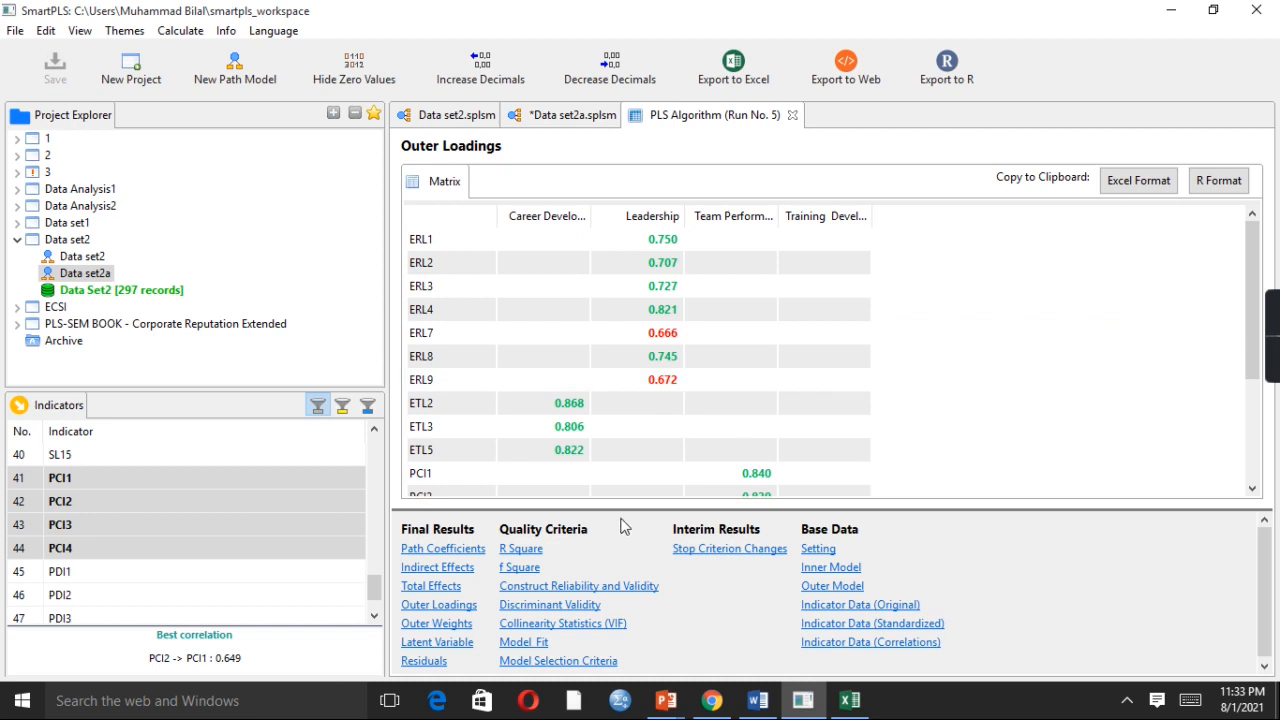
left_click(621, 589)
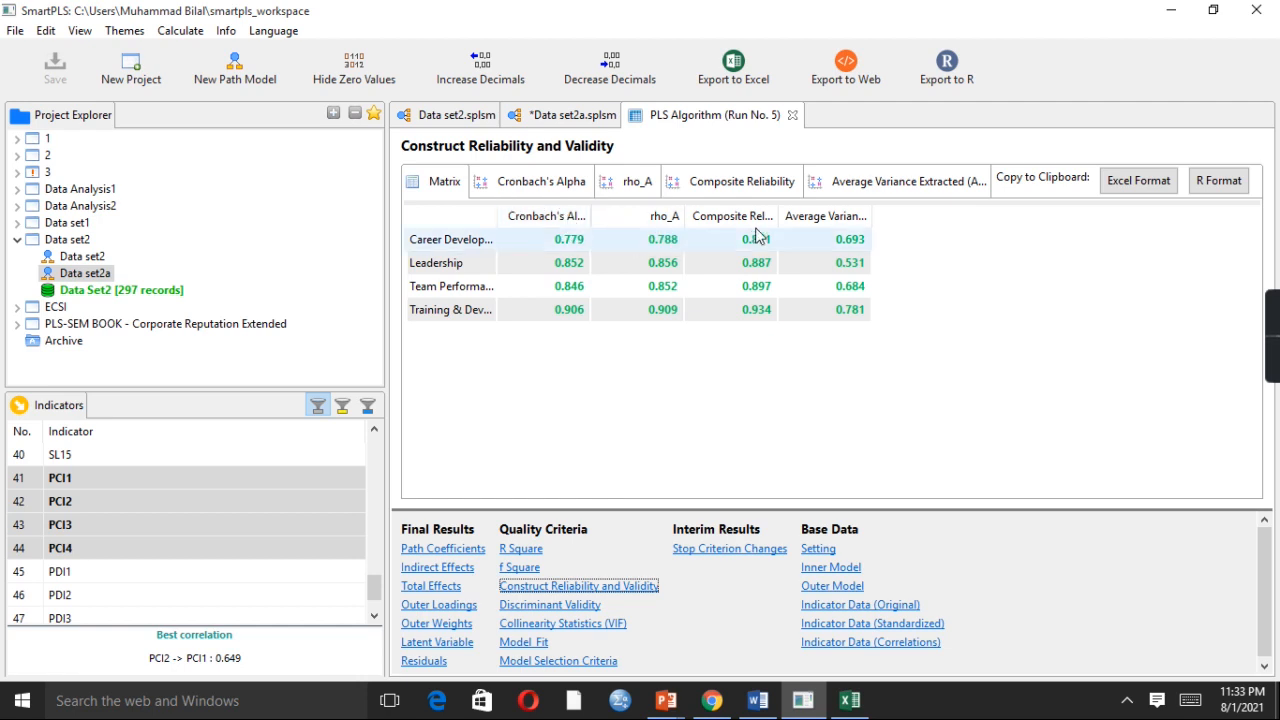
left_click_drag(874, 210, 978, 216)
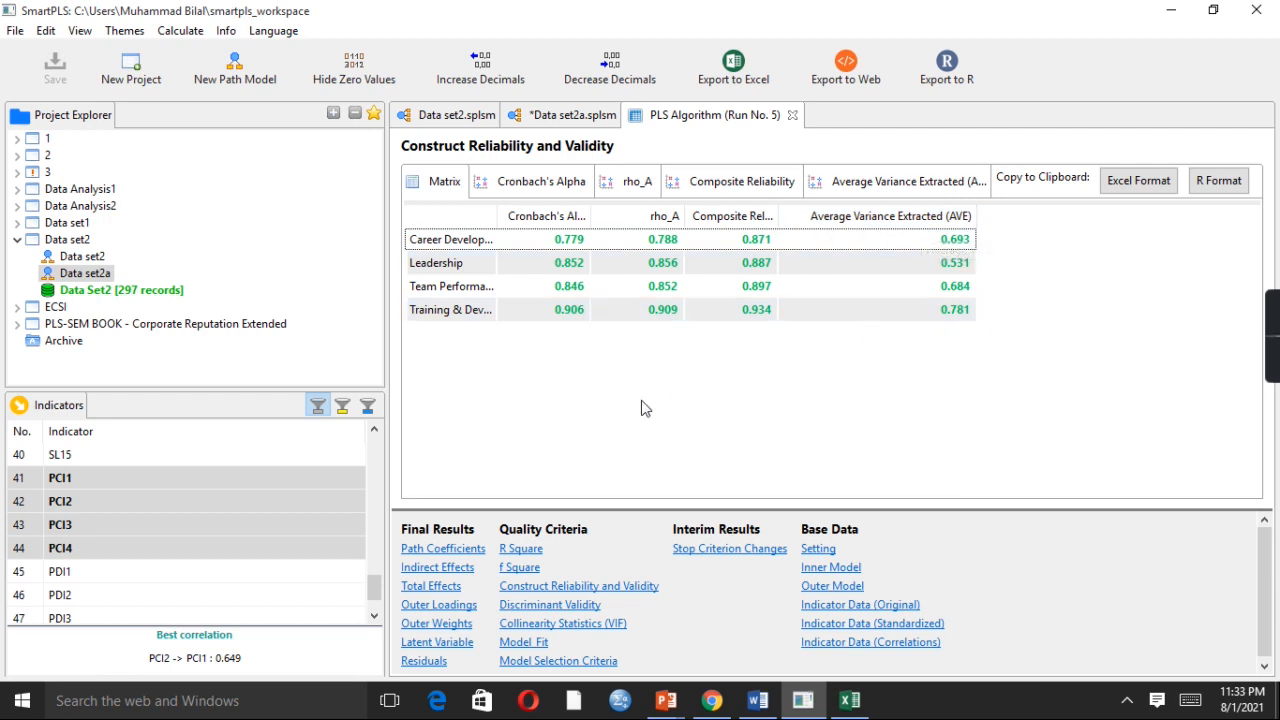
Step: Open the Discriminant Validity results, widen the construct name column, and look through the Cross Loadings and Heterotrait-Monotrait Ratio tables
left_click(541, 605)
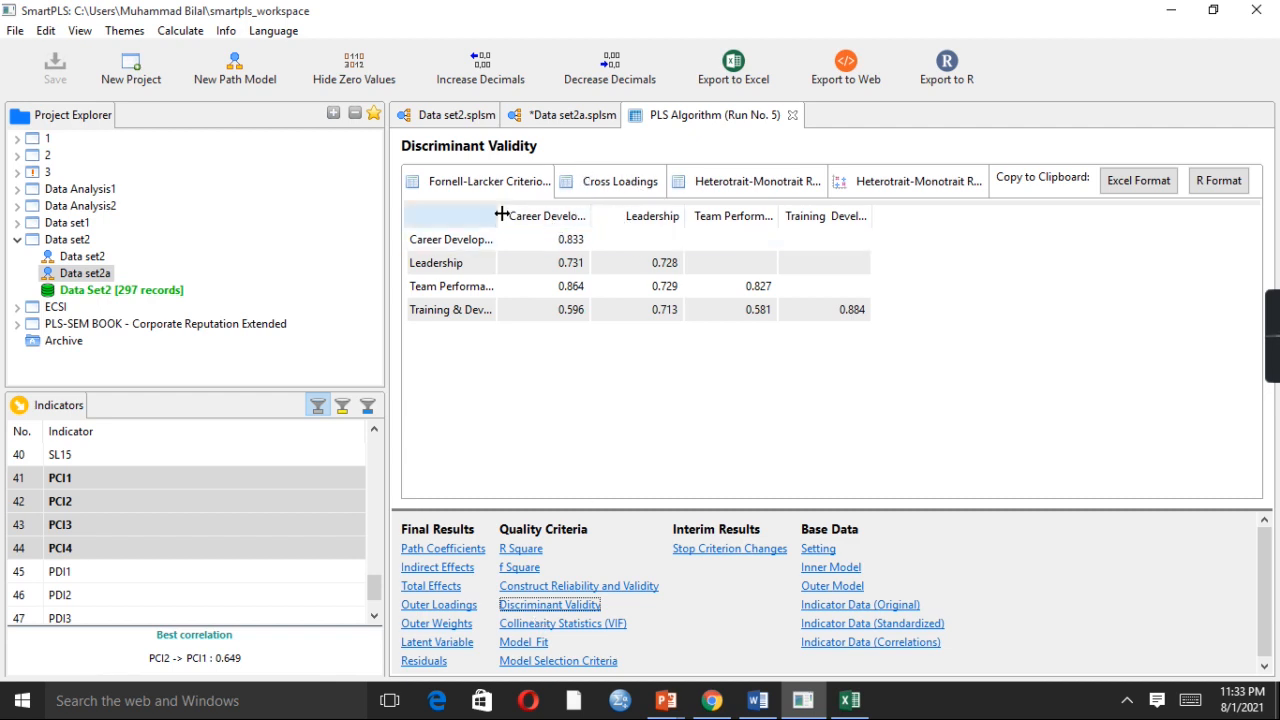
left_click_drag(500, 215, 550, 215)
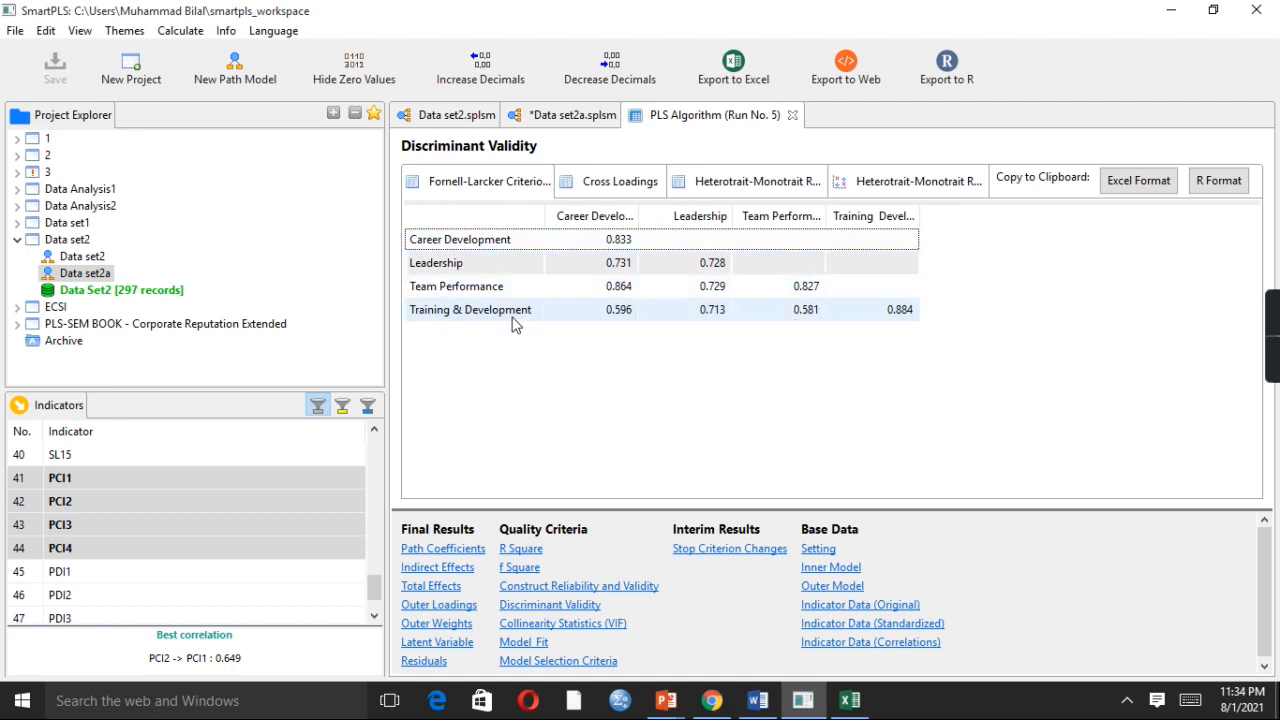
left_click(633, 190)
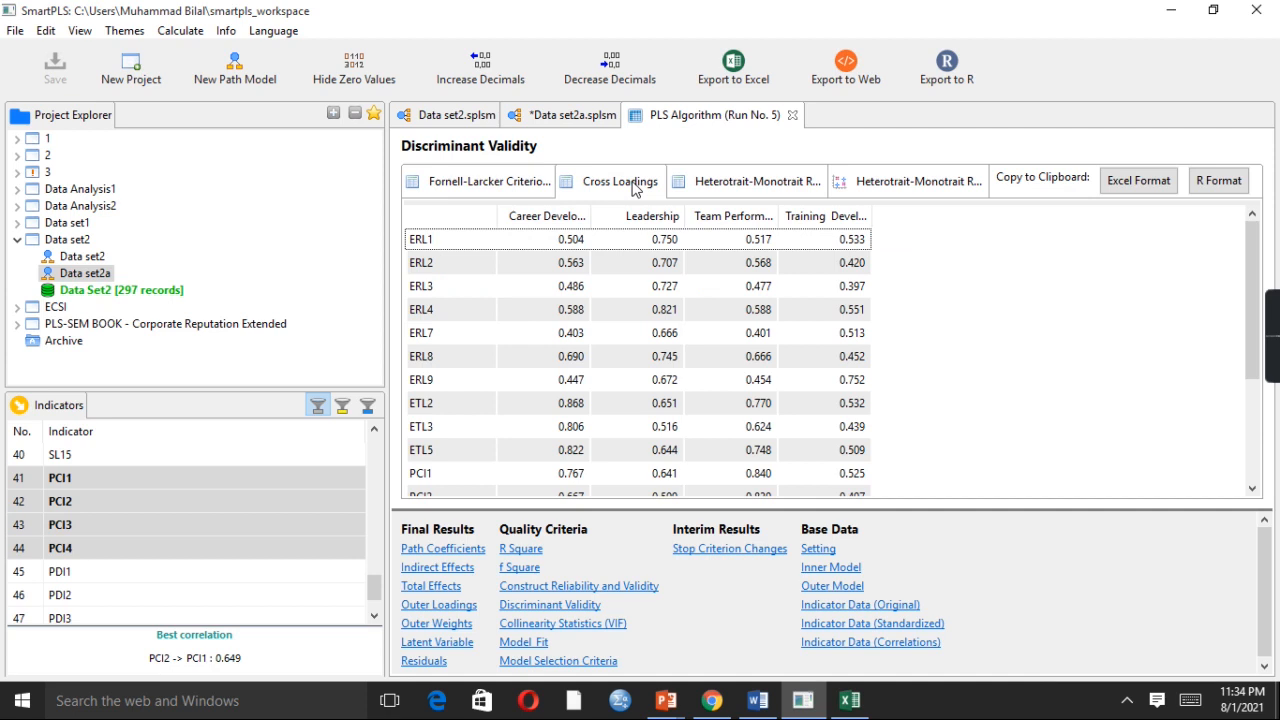
left_click(765, 190)
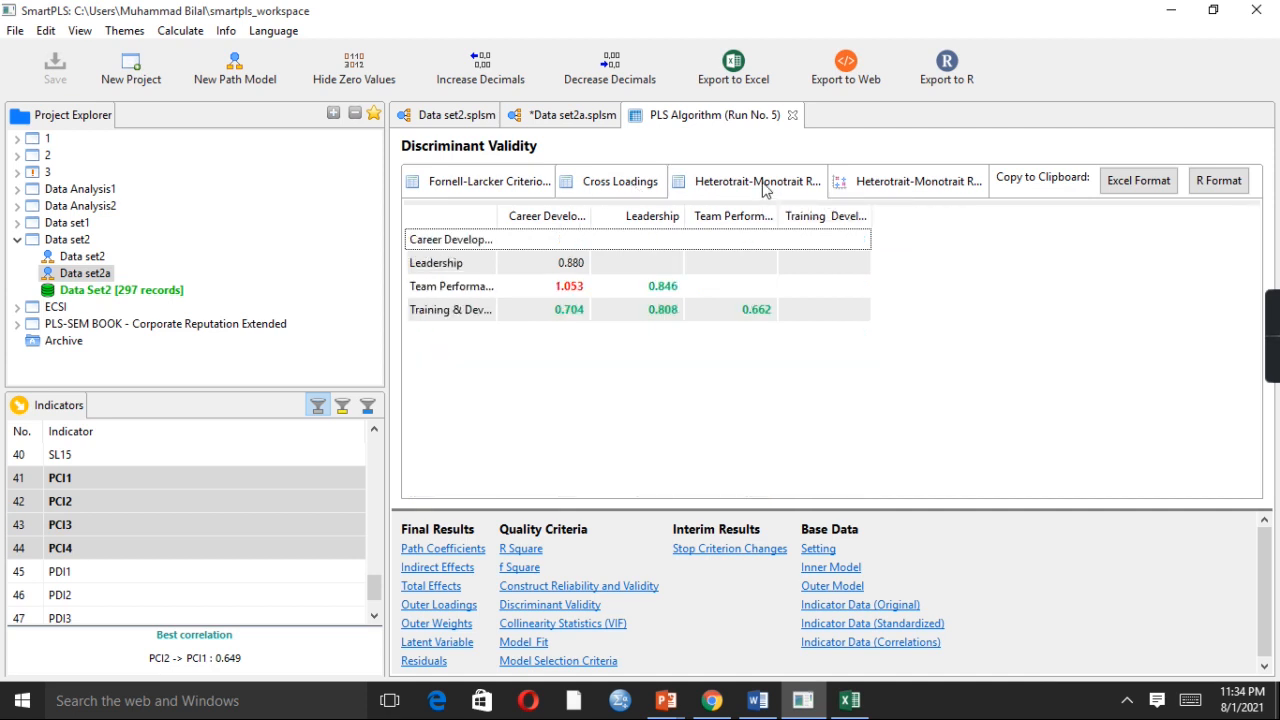
Step: Examine the Fornell-Larcker Criterion table, comparing each construct's diagonal value with the correlations below it
left_click(517, 193)
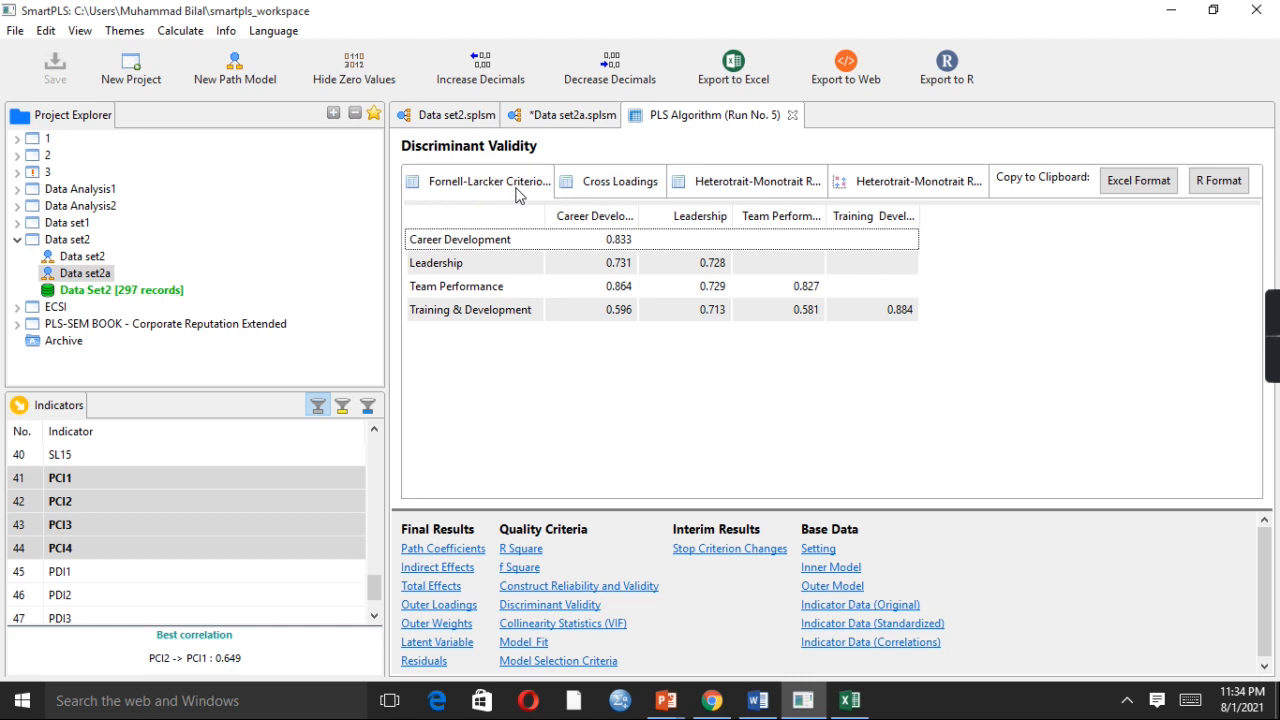
left_click(615, 249)
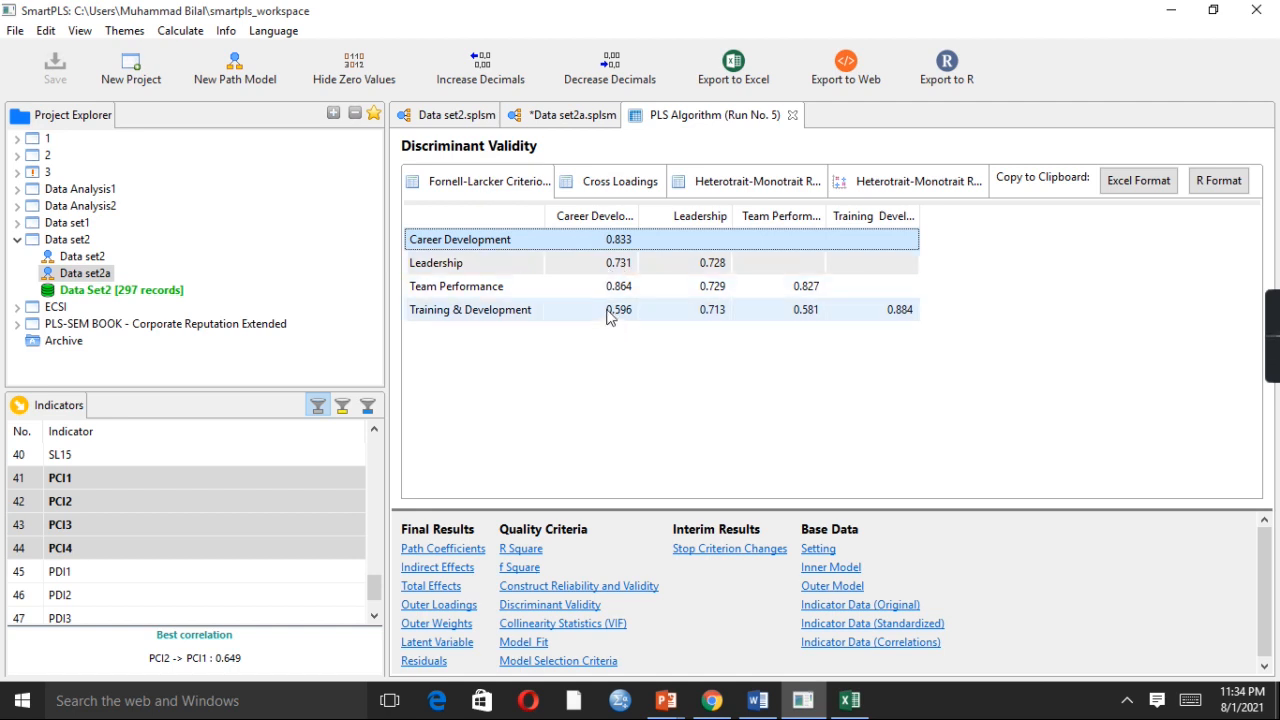
left_click(594, 288)
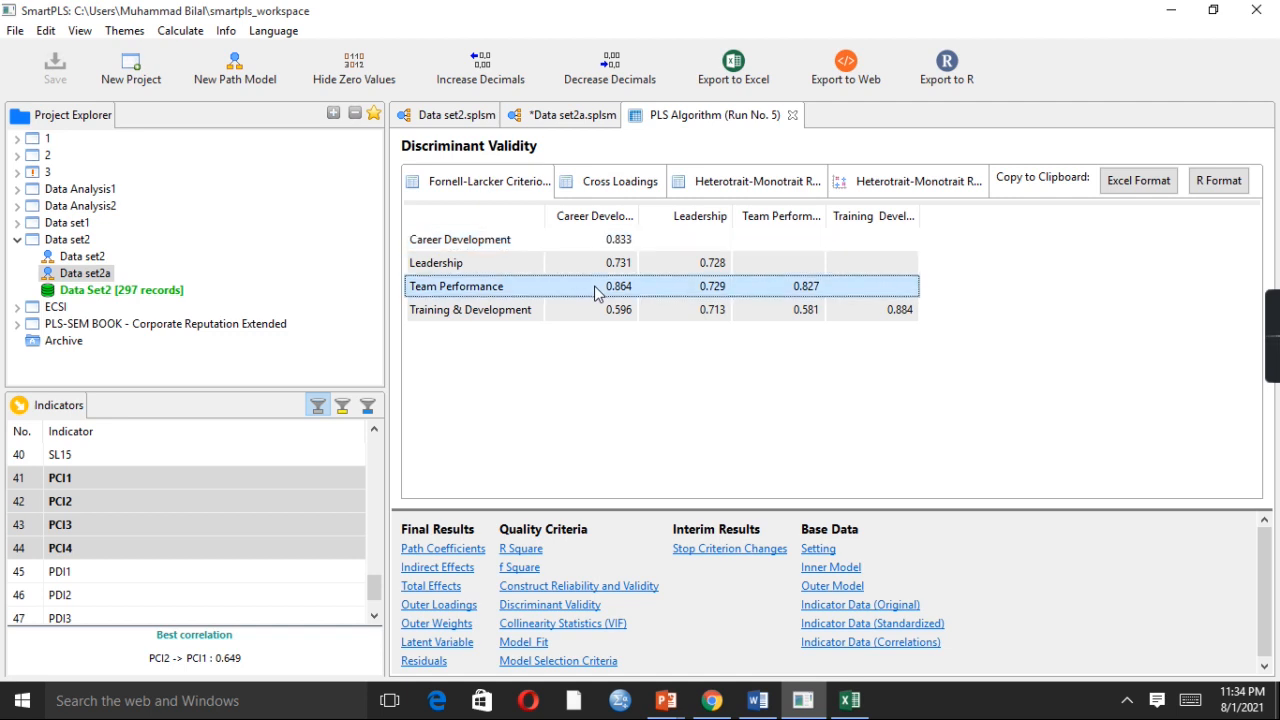
left_click(727, 261)
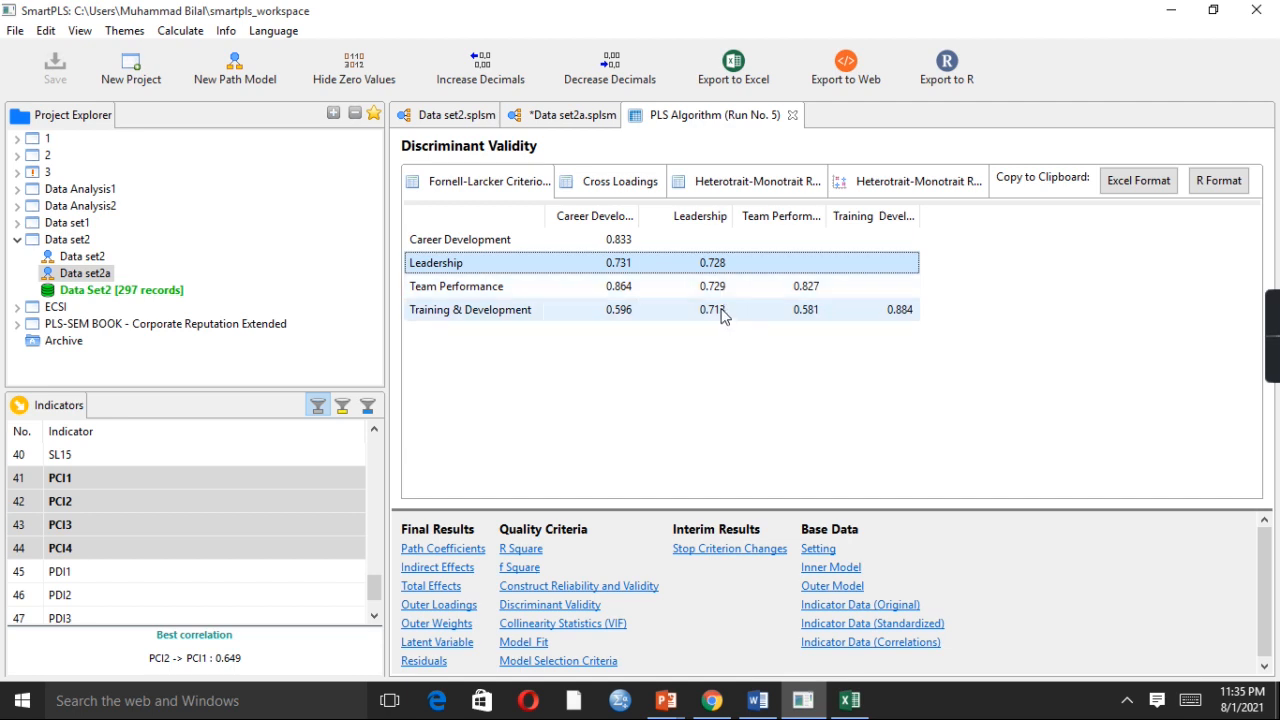
left_click(819, 288)
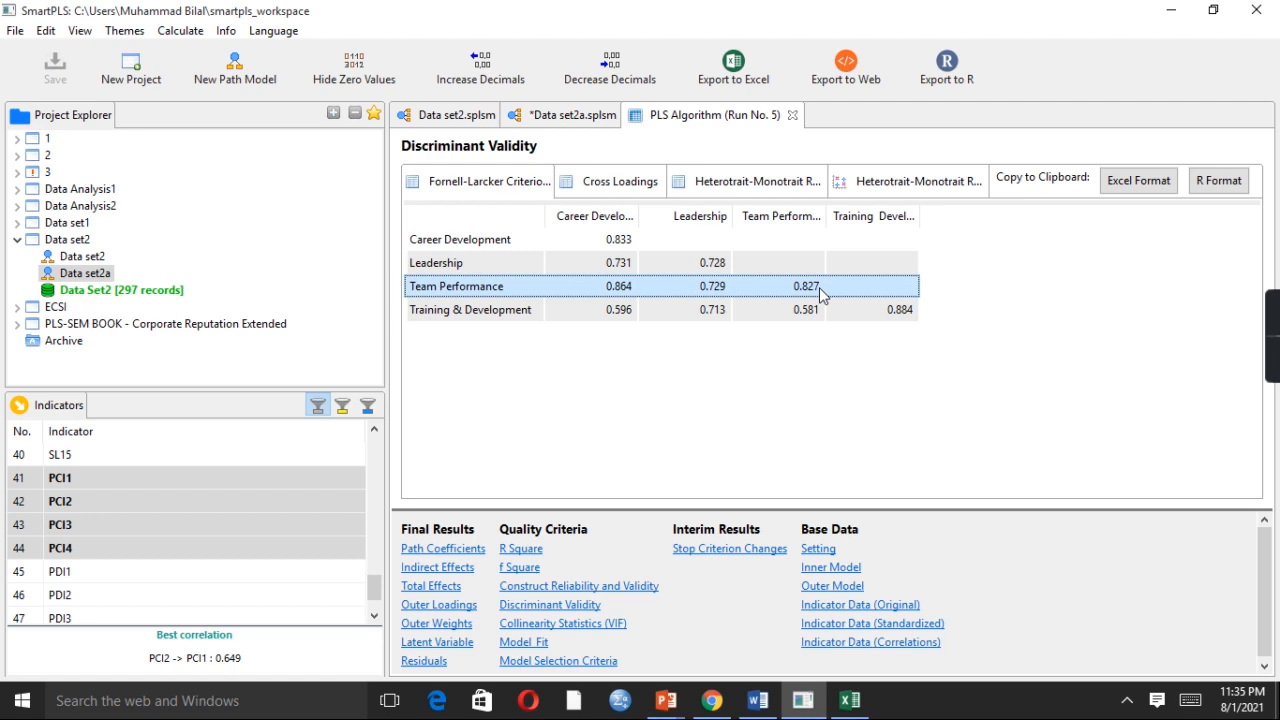
left_click(819, 309)
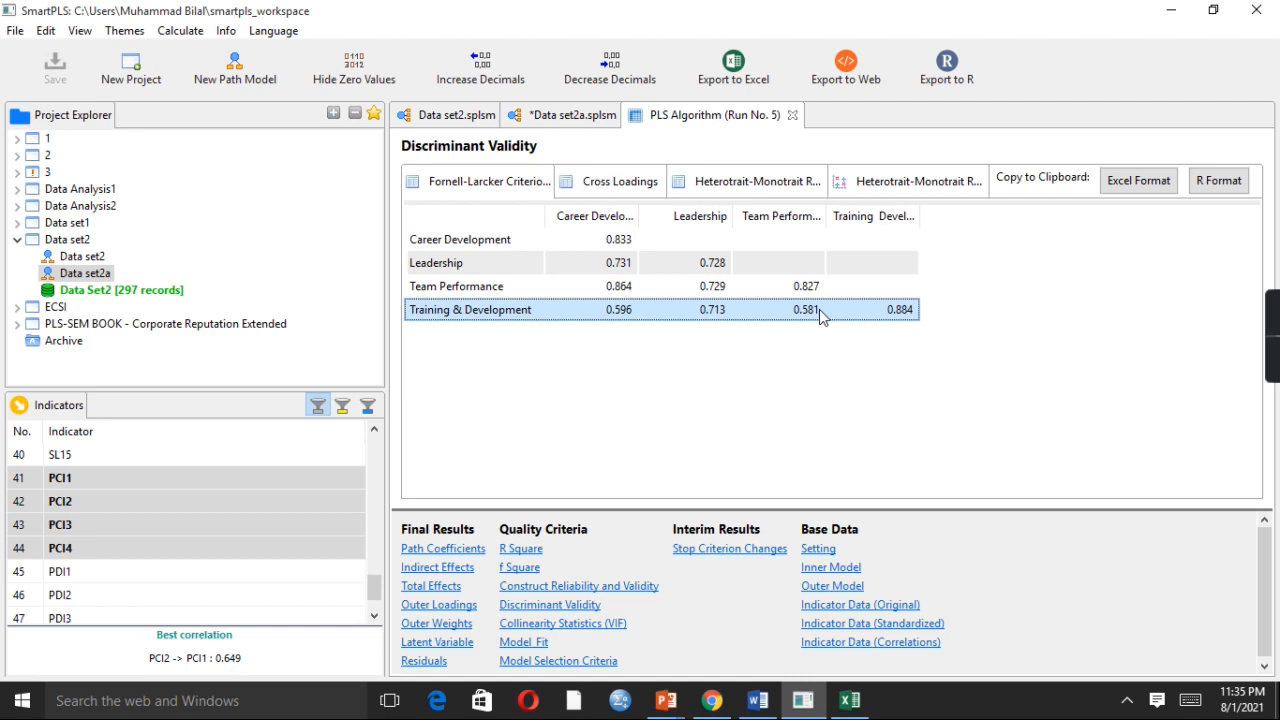
left_click(626, 290)
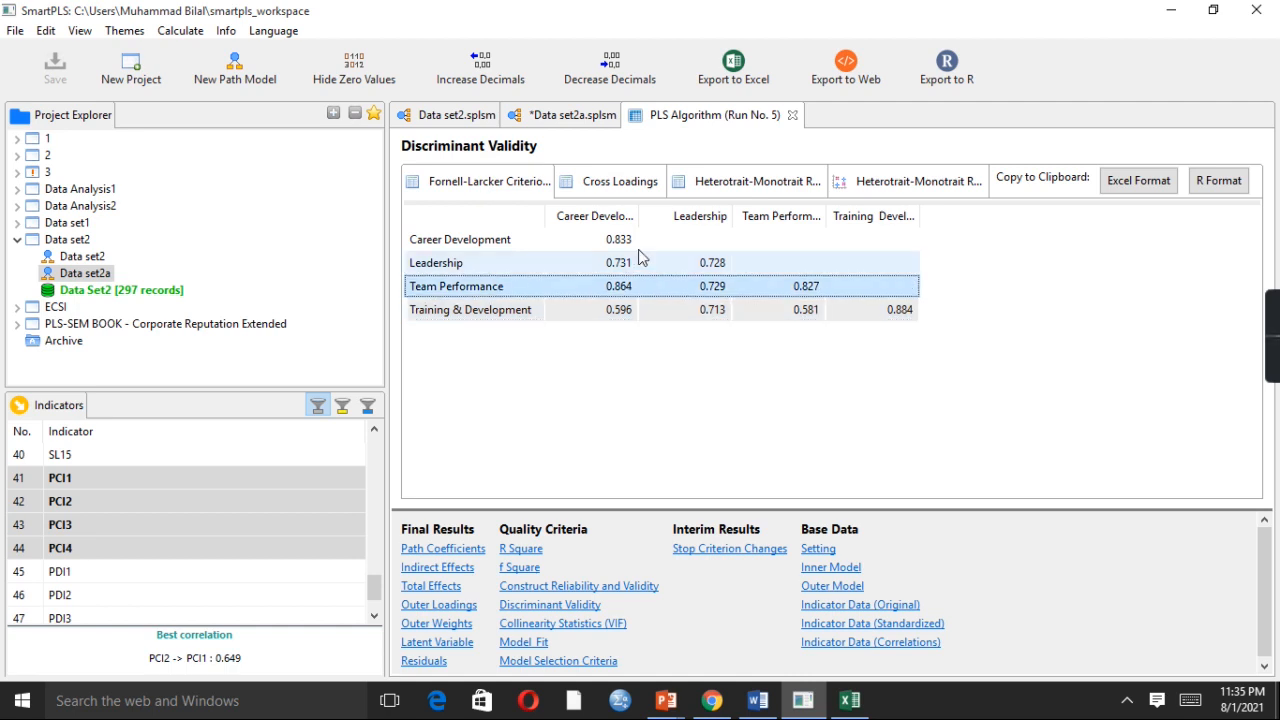
Step: Check the Team Performance row in the Heterotrait-Monotrait Ratio table and widen the table's construct name column
left_click(721, 191)
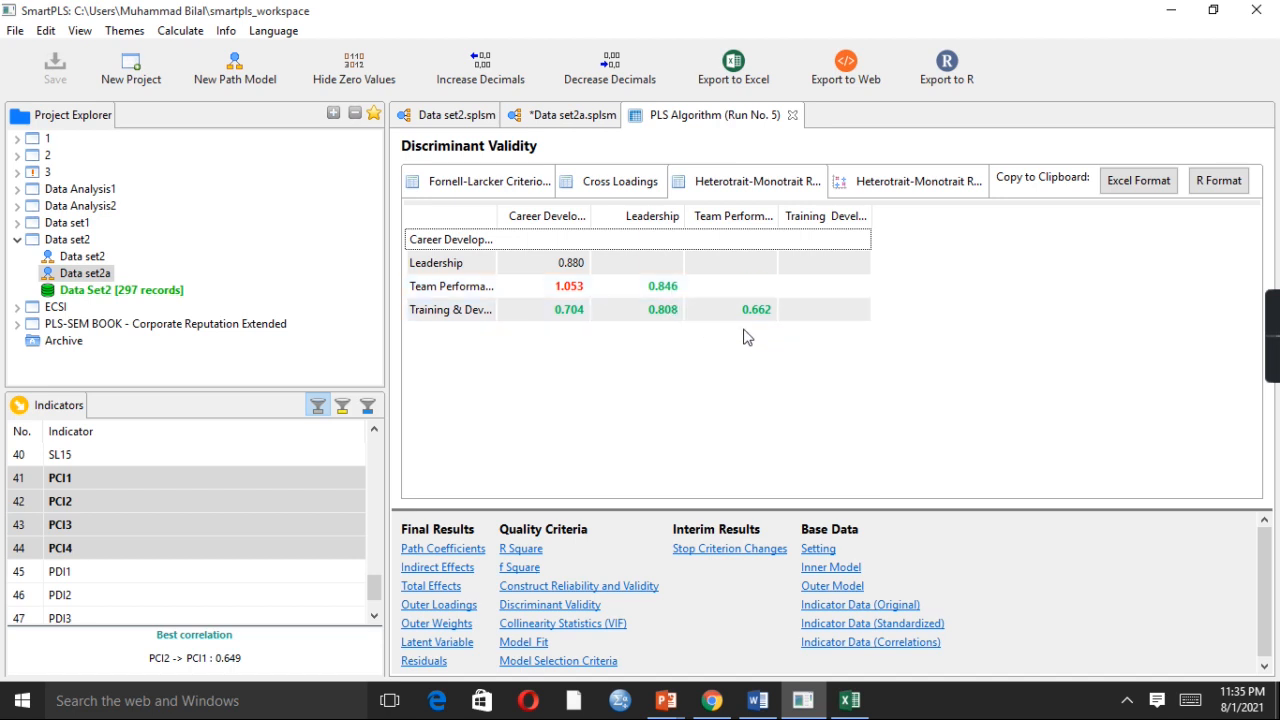
left_click(562, 290)
left_click_drag(499, 216, 545, 216)
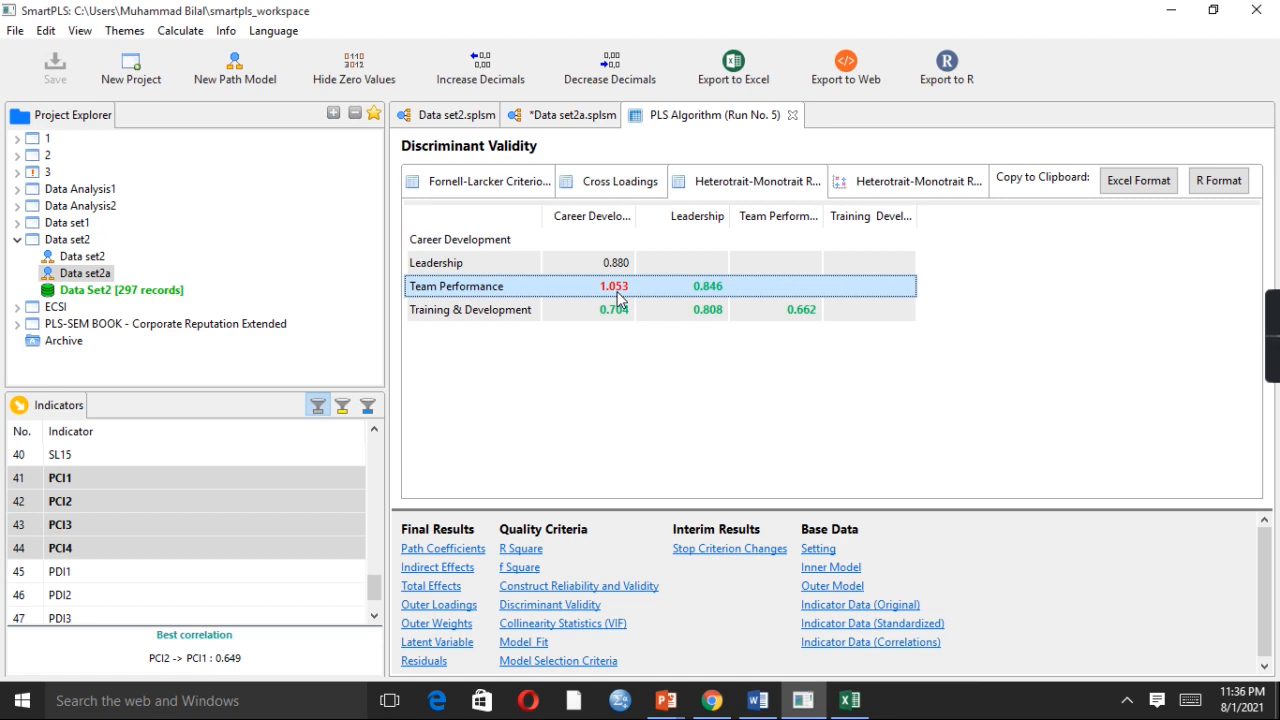
Step: Show the Cross Loadings and widen the Career Development, Team Performance and Training & Development columns to their full names
left_click(618, 181)
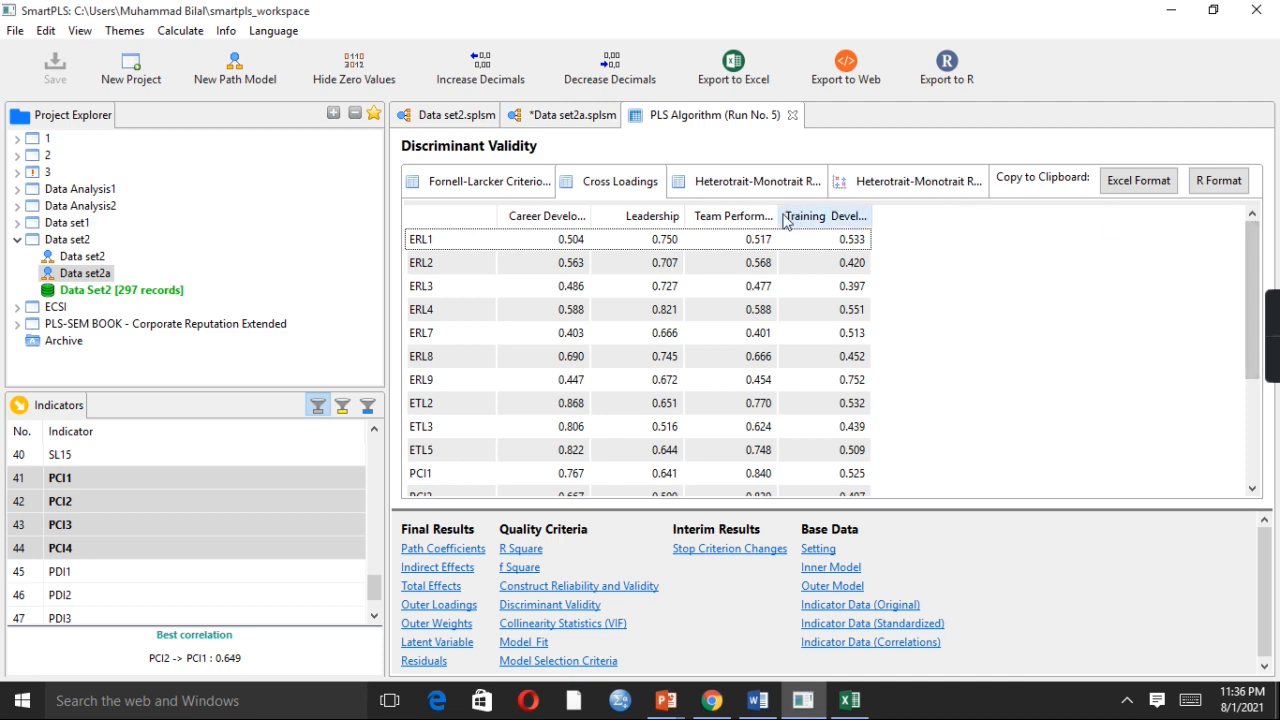
left_click_drag(597, 208, 629, 208)
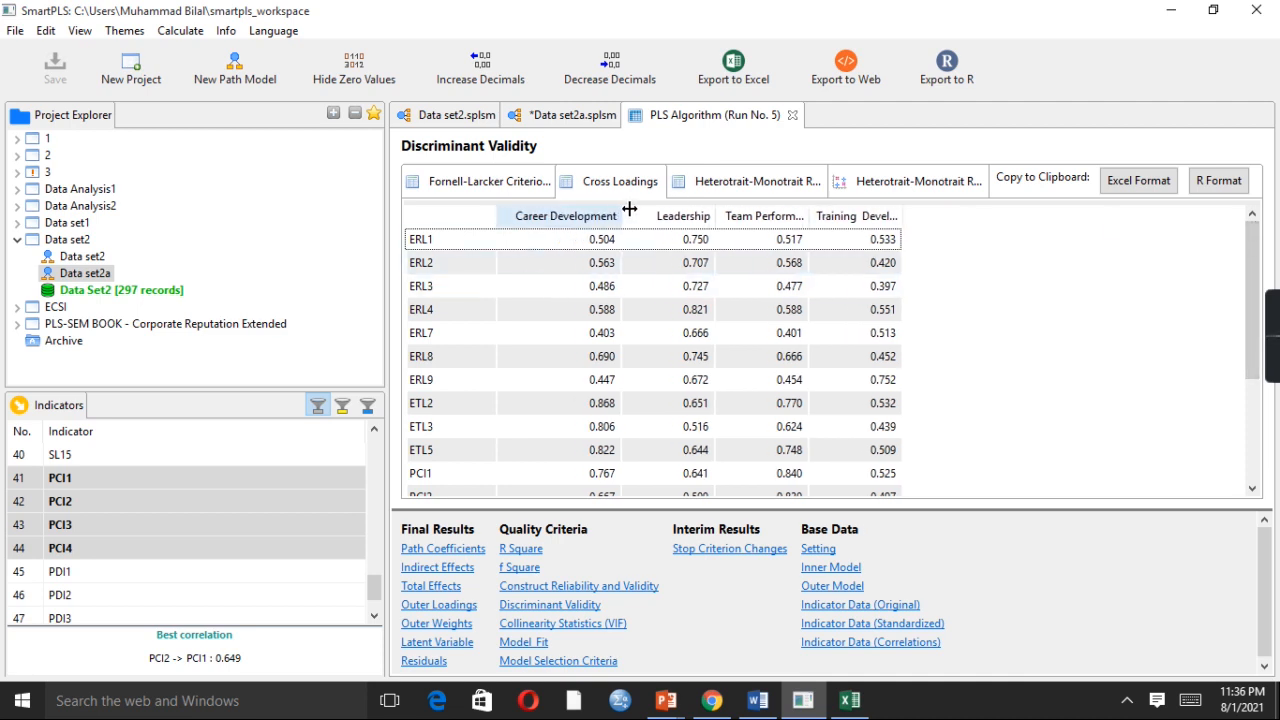
left_click_drag(811, 212, 872, 211)
left_click_drag(969, 205, 1054, 207)
mouse_move(1255, 251)
left_mouse_down()
mouse_move(1267, 366)
mouse_move(1260, 232)
left_mouse_up()
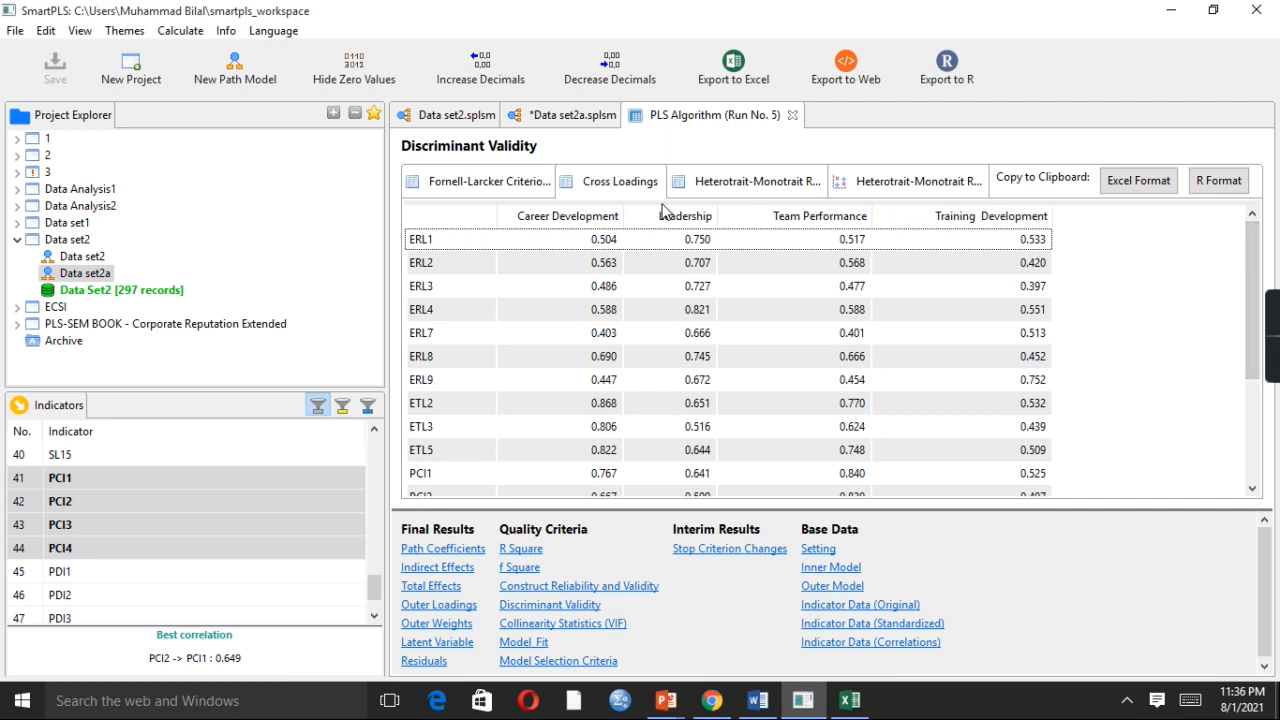
Step: Check Leadership's indicators in the path model and locate their rows, ERL1 through ERL9, in the Cross Loadings table
left_click(586, 117)
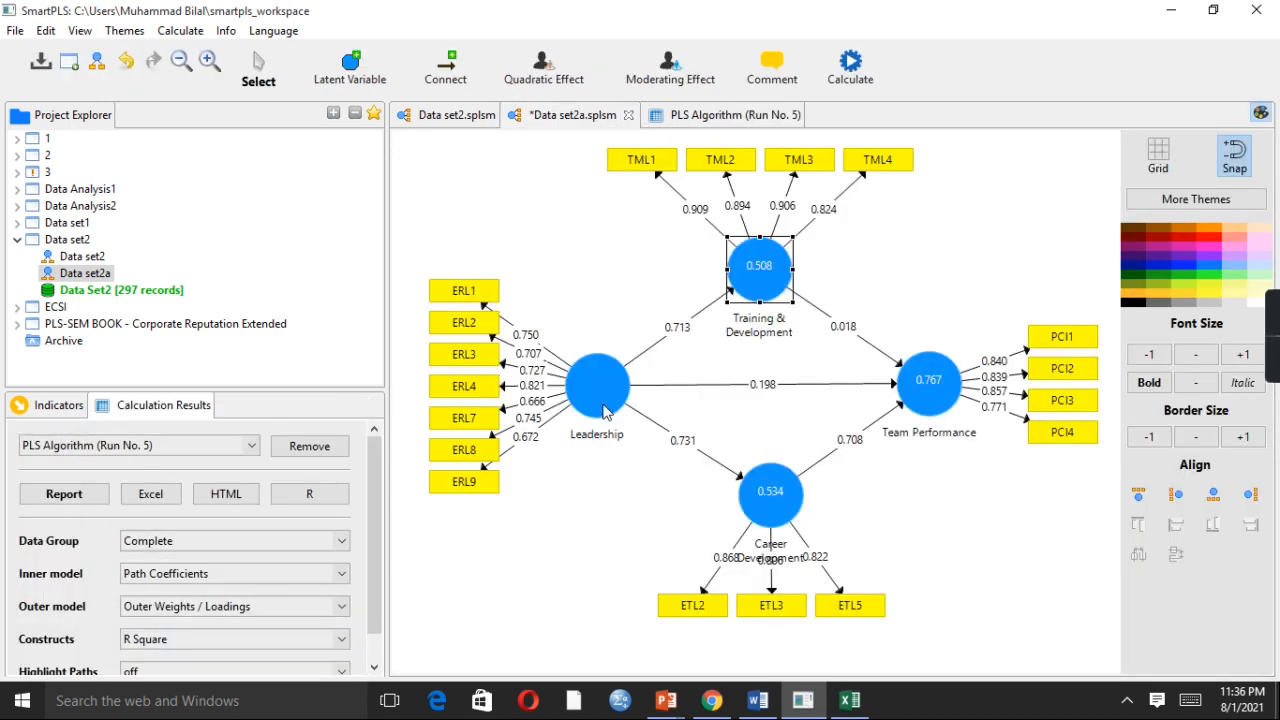
left_click(604, 411)
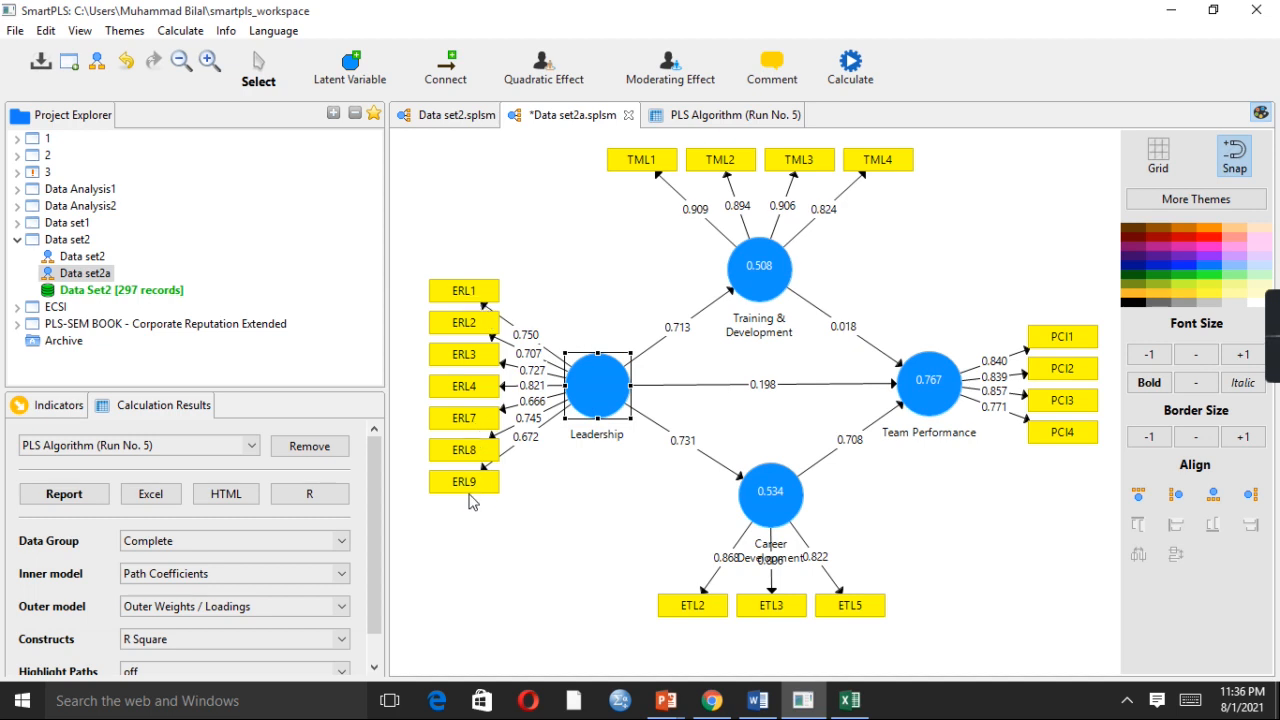
left_click(753, 118)
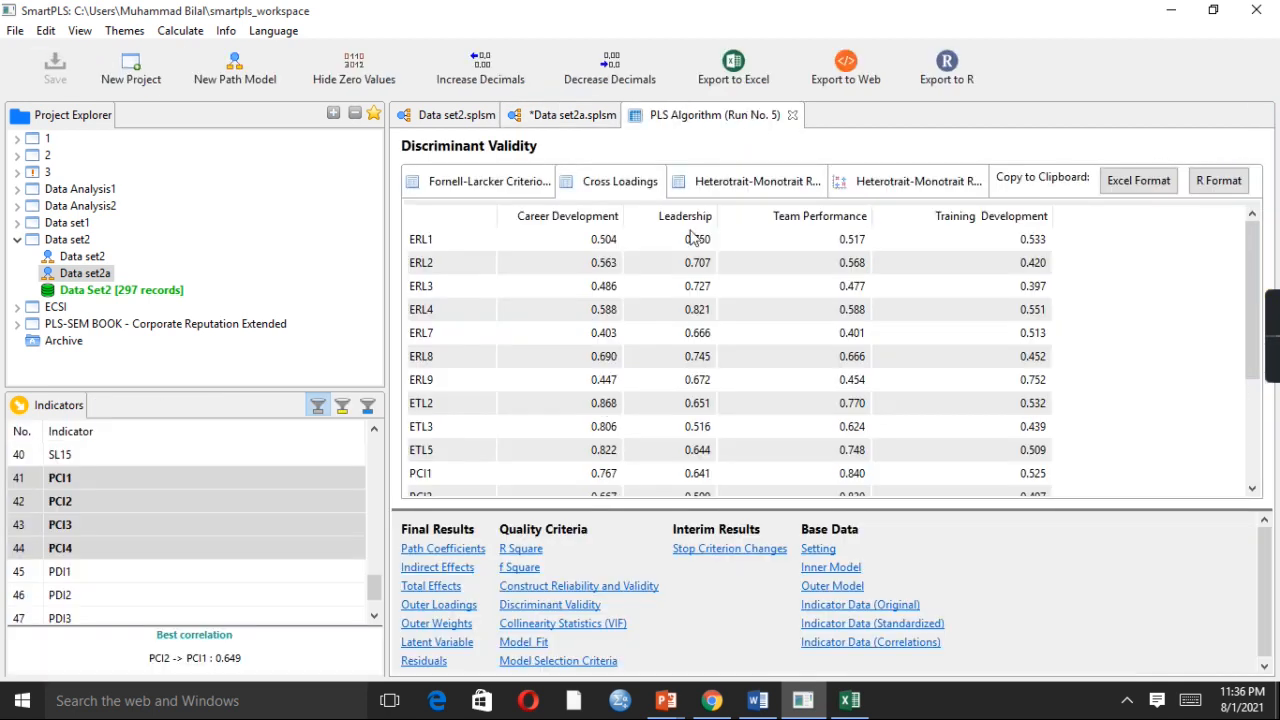
left_click(447, 248)
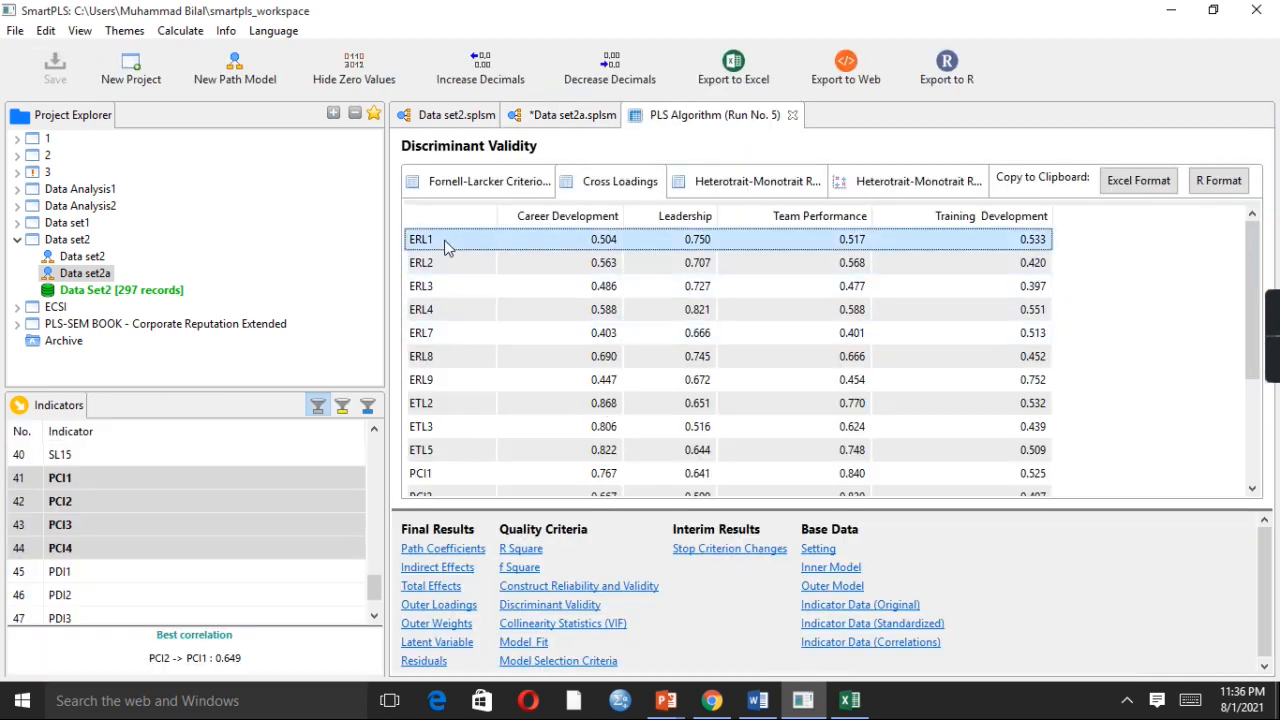
left_click(447, 390)
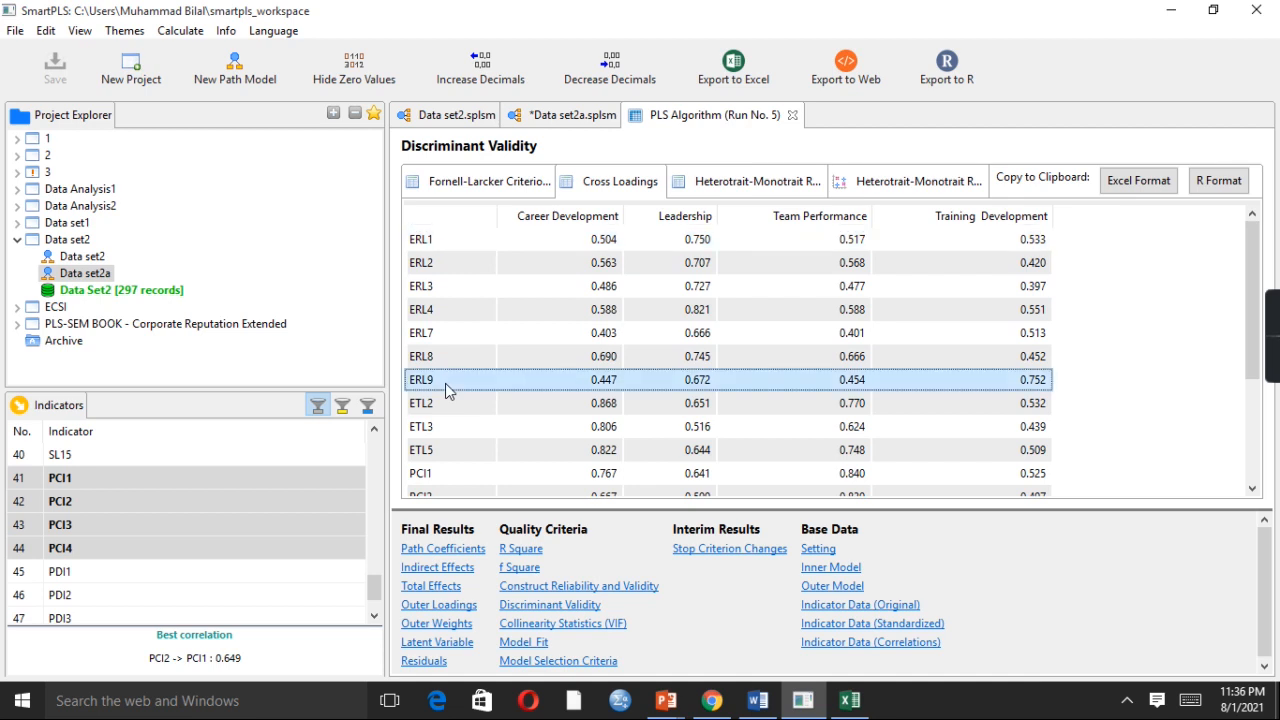
Step: Compare each ERL indicator's loading on Leadership with its loadings on the other constructs, from ERL1 to ERL9
left_click(697, 248)
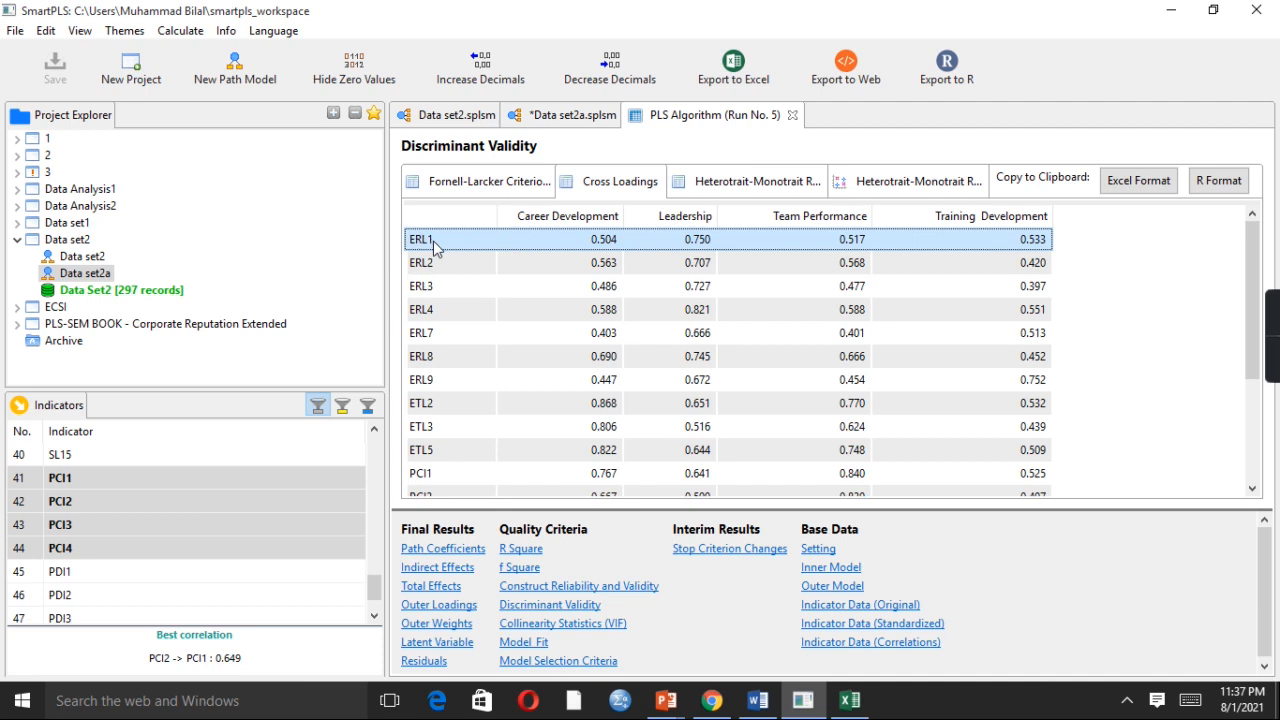
left_click(703, 266)
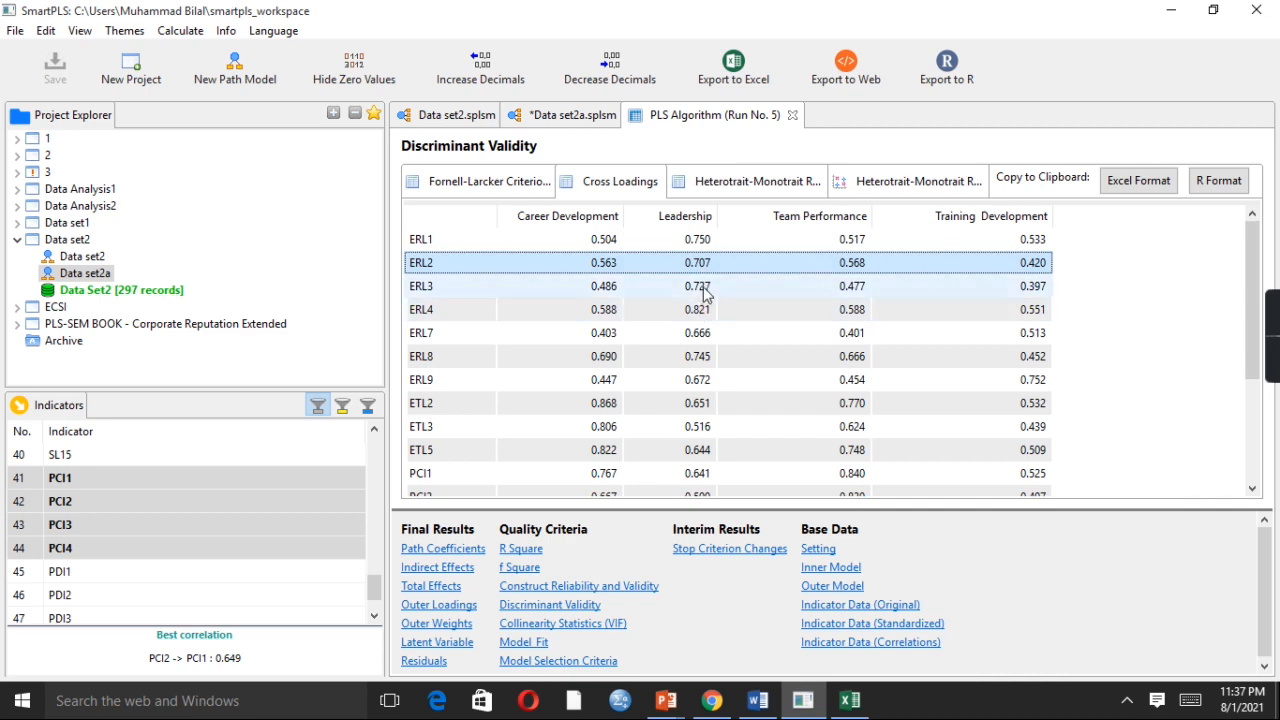
left_click(704, 290)
left_click(702, 312)
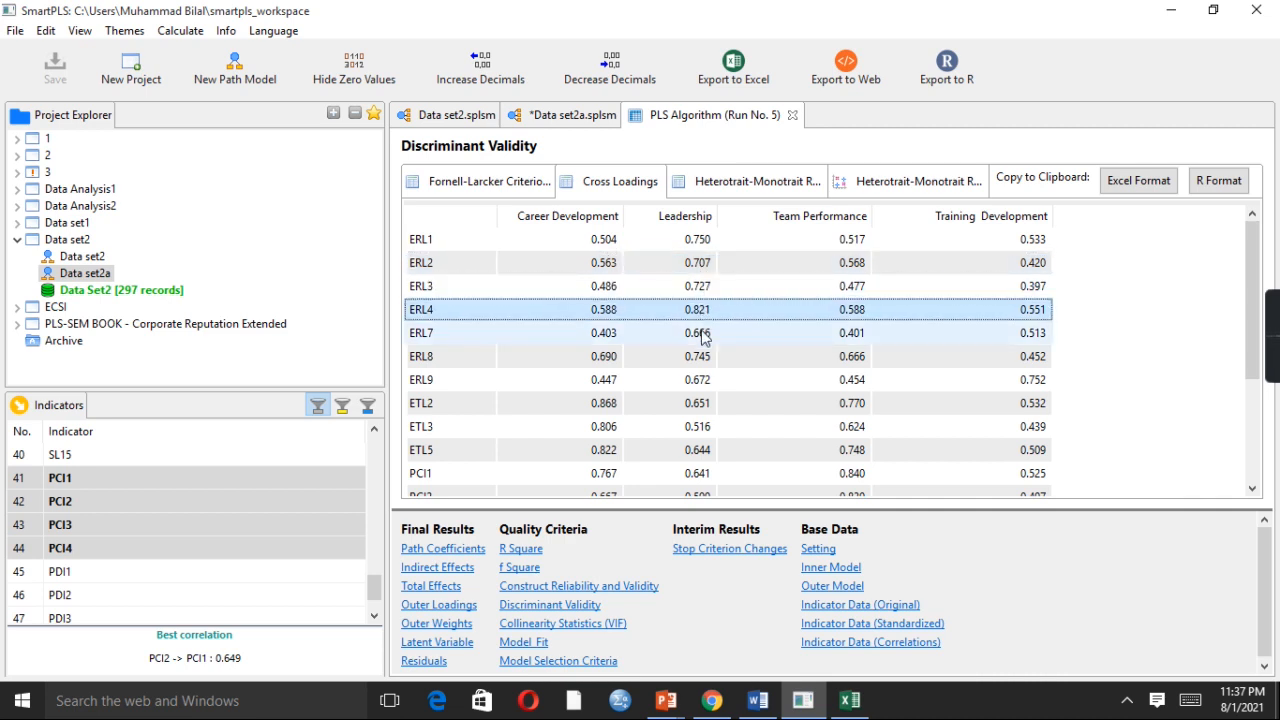
left_click(703, 336)
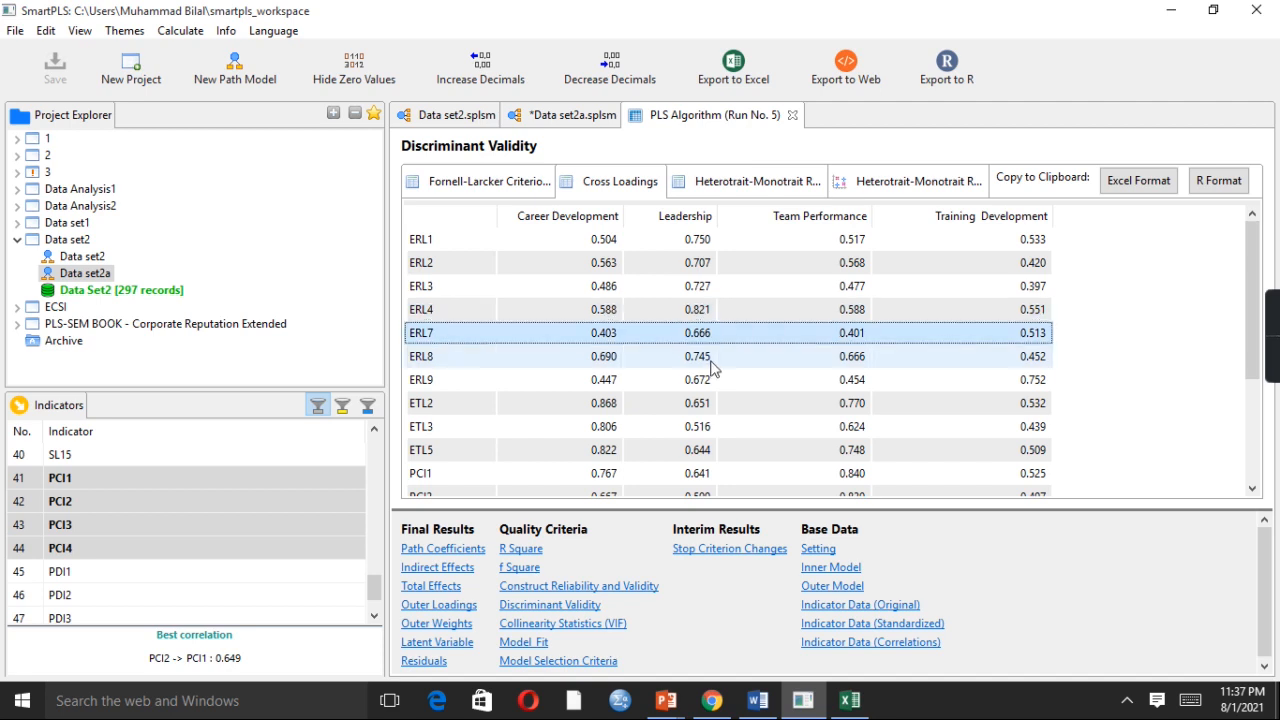
left_click(712, 365)
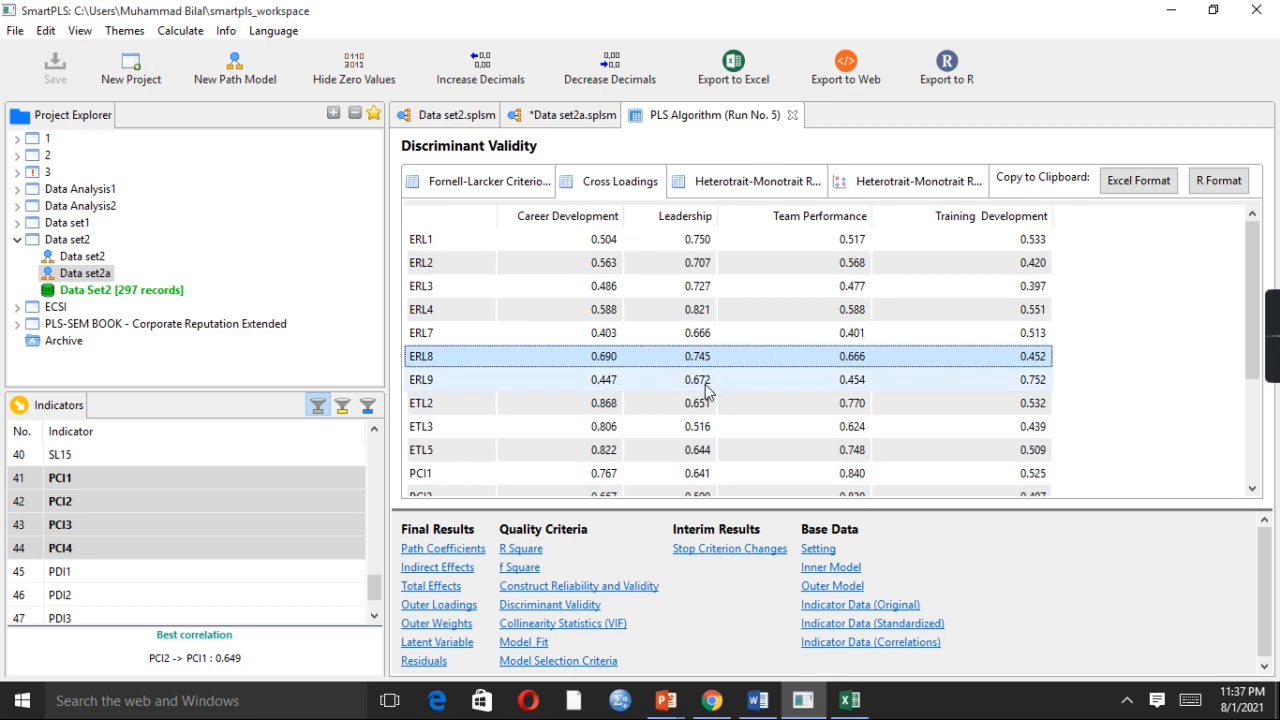
left_click(705, 389)
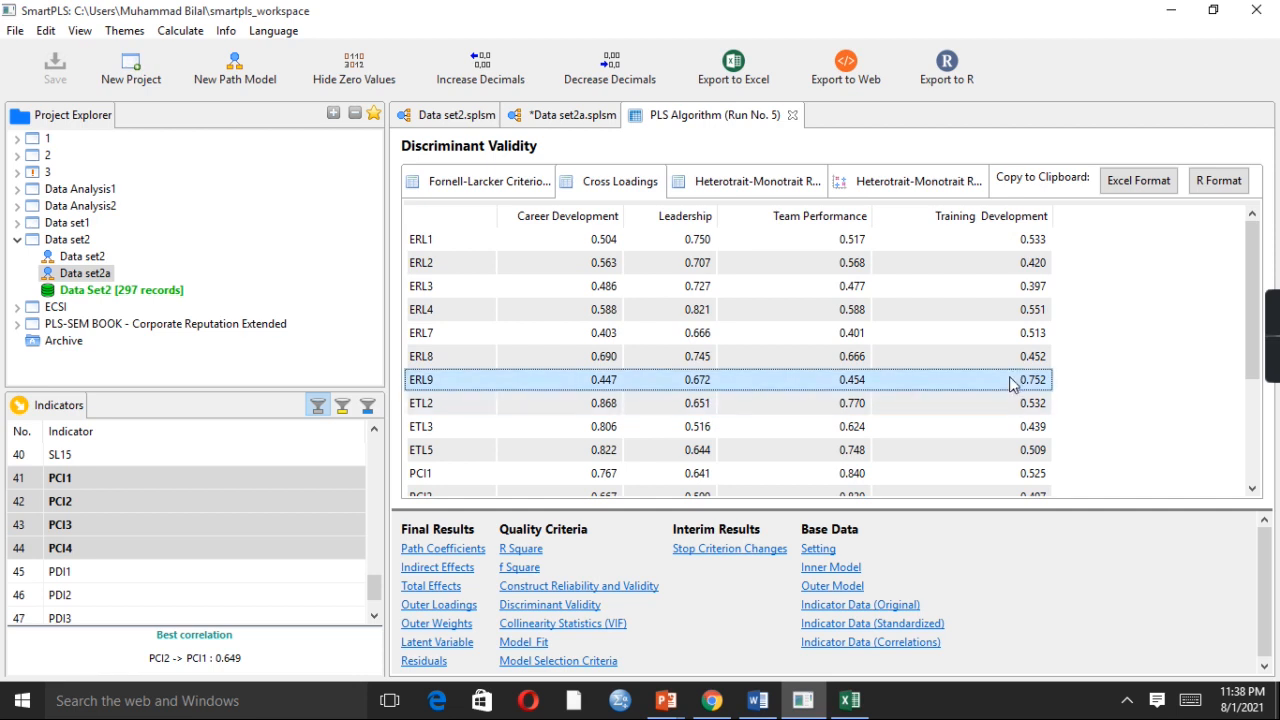
Step: Delete the indicator ERL9 from Leadership in the Data set2a model
left_click(560, 117)
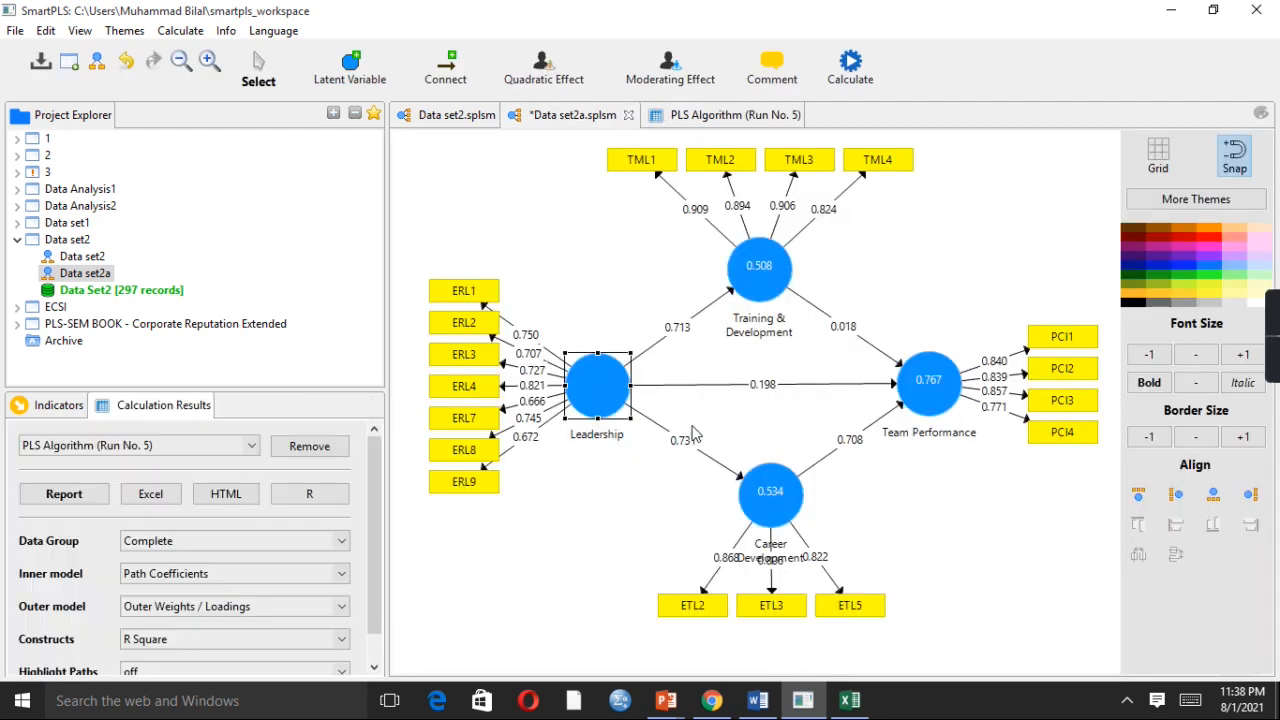
left_click(490, 490)
key("Delete")
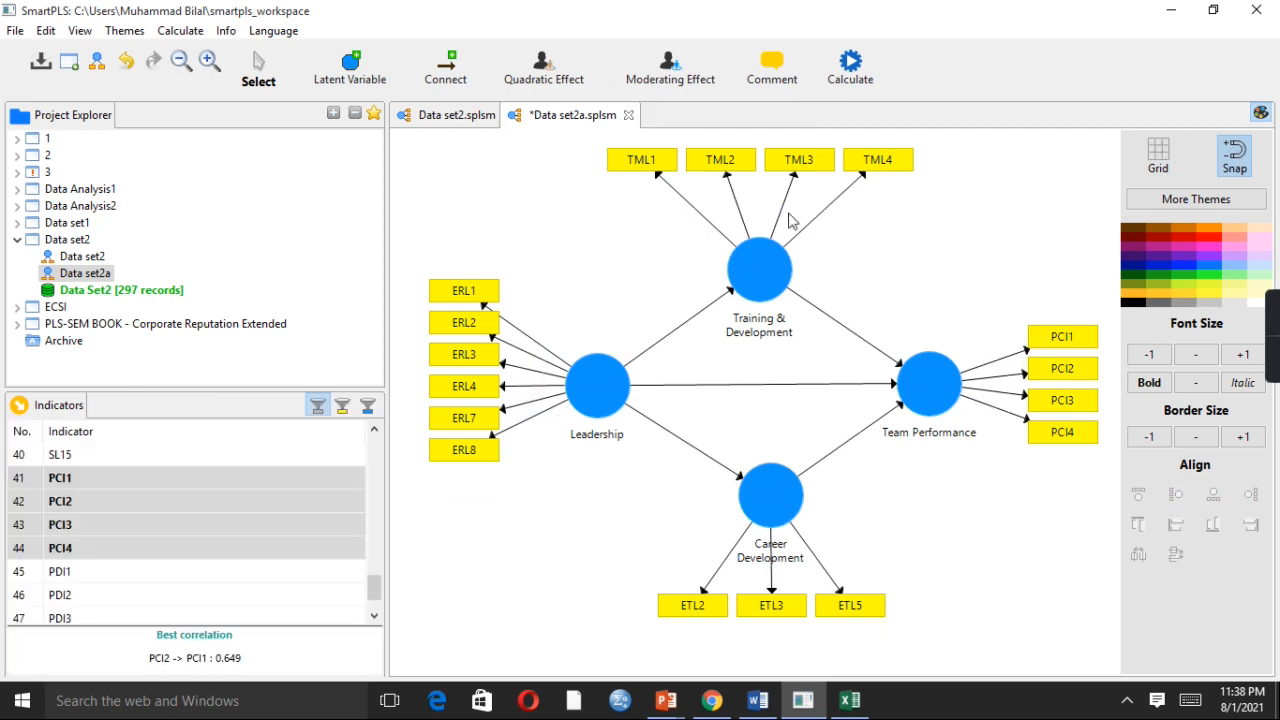
Step: Re-estimate the Data set2a model with the PLS Algorithm
left_click(848, 72)
left_click(870, 81)
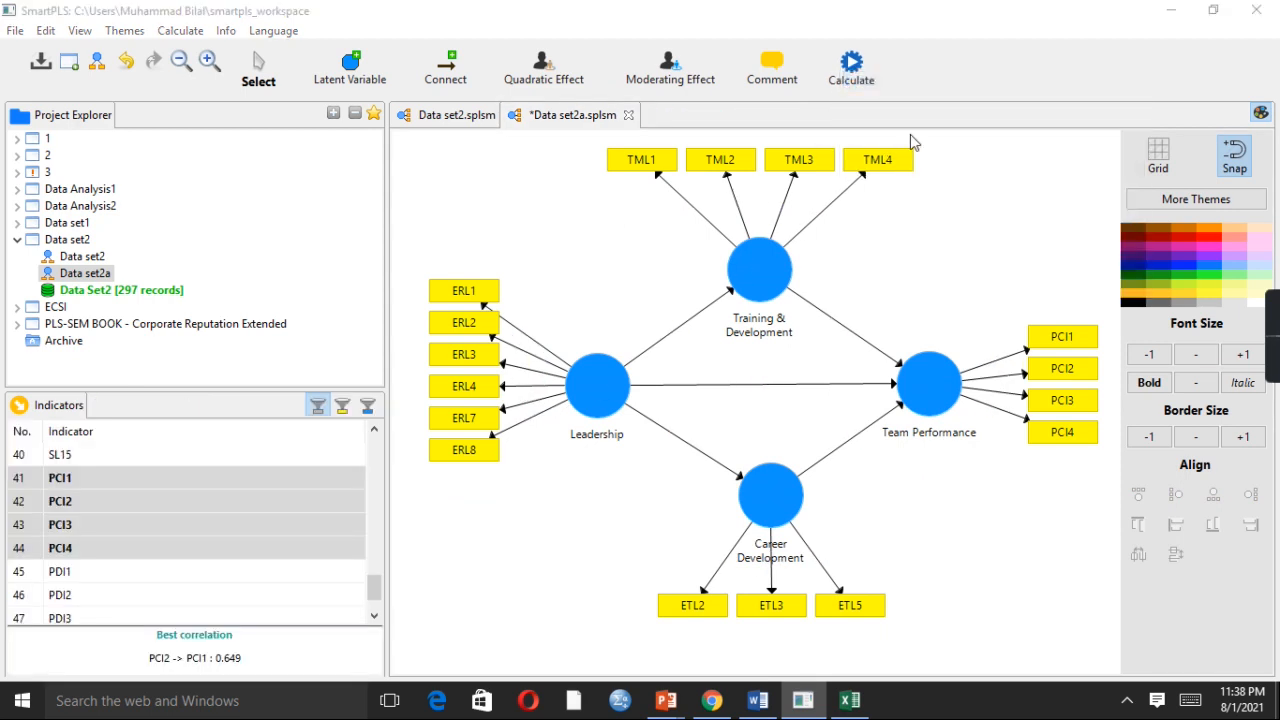
left_click(1105, 554)
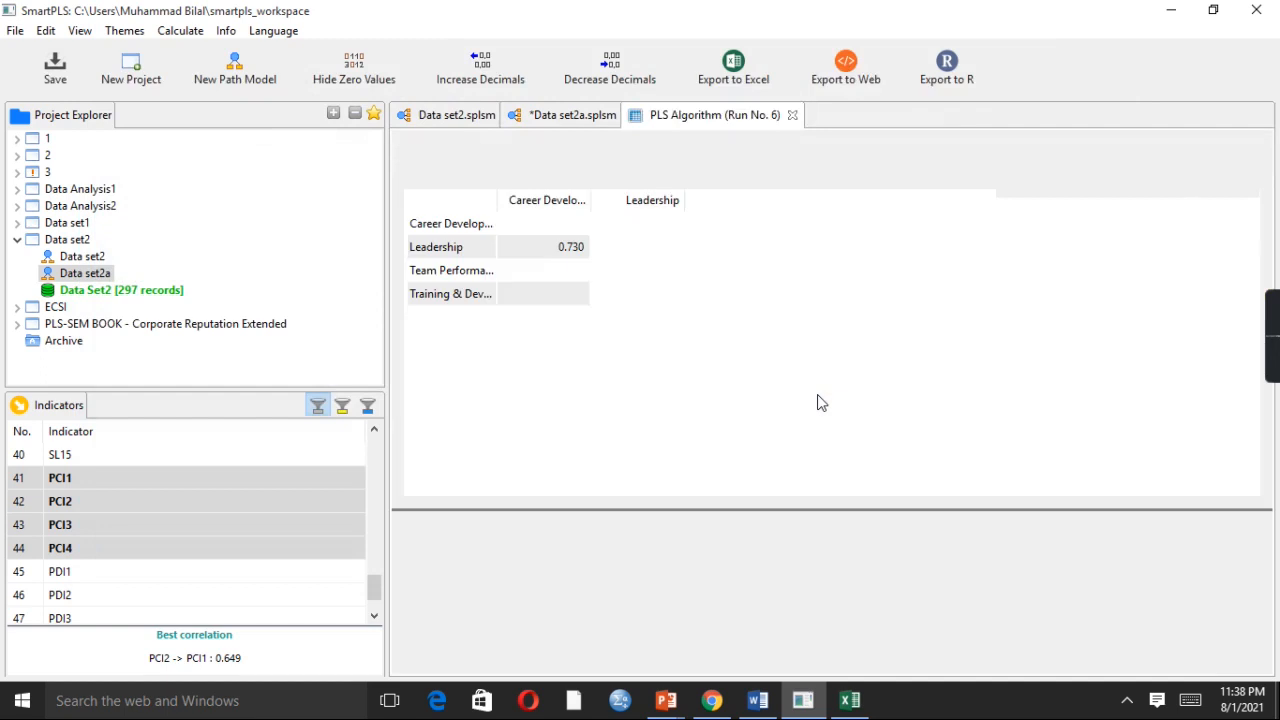
Step: Review the new run's discriminant validity under the Heterotrait-Monotrait Ratio and the Fornell-Larcker Criterion
left_click(558, 606)
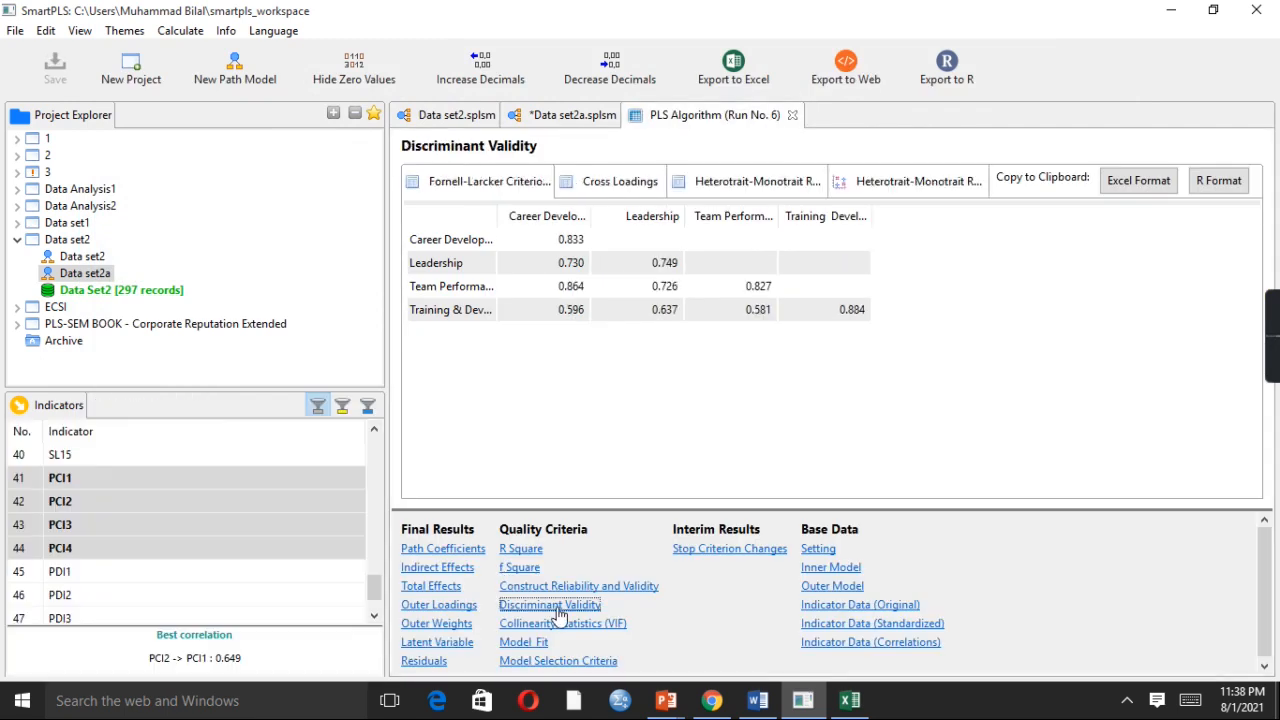
left_click(757, 188)
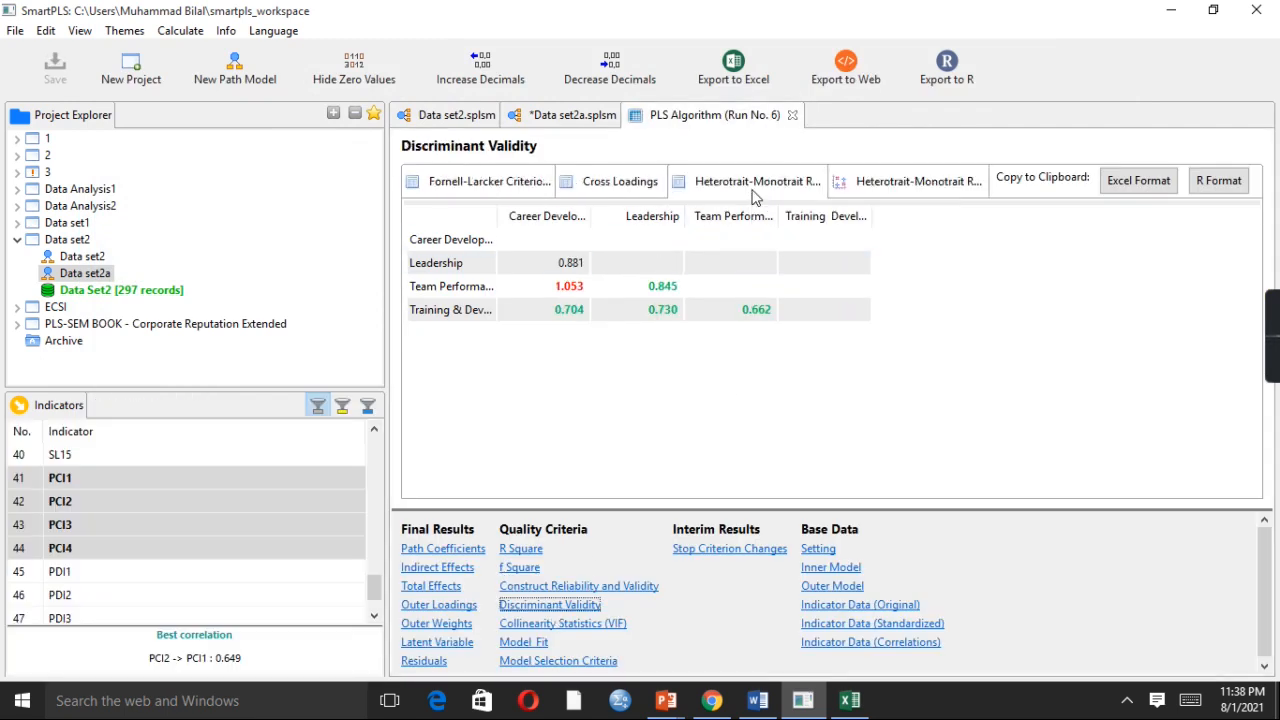
left_click(493, 178)
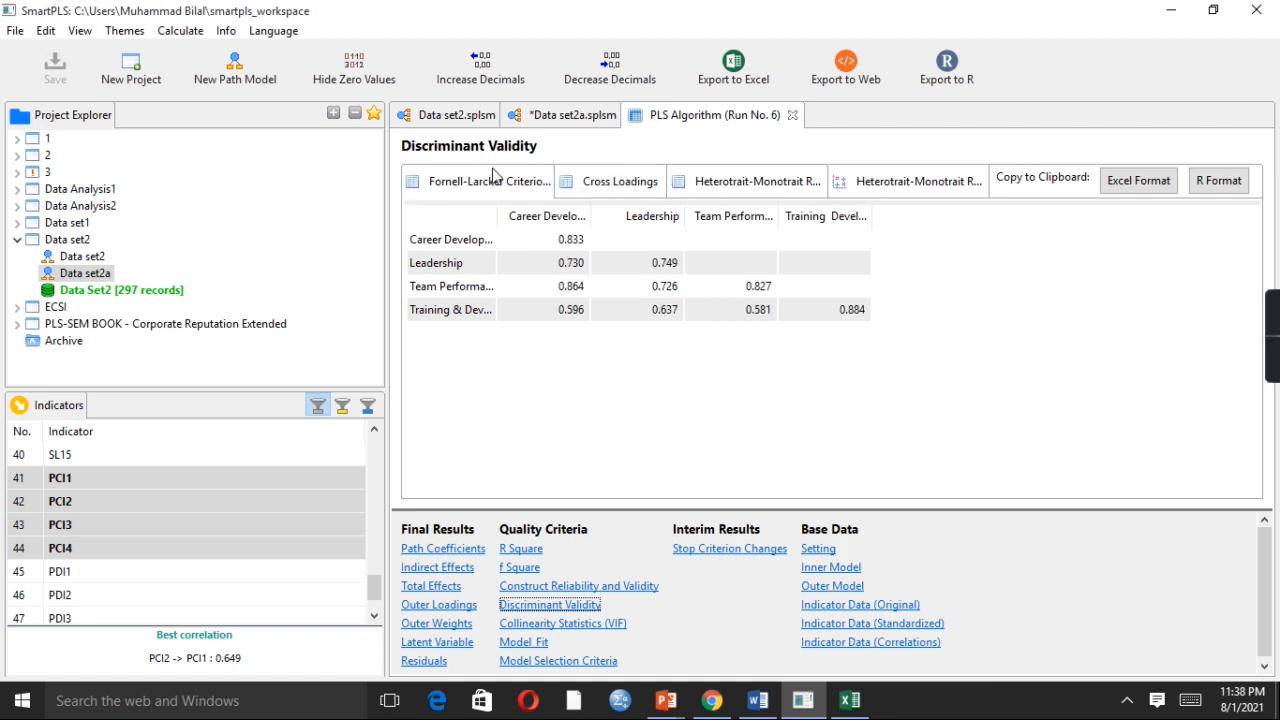
Step: Check the ETL indicators in the Cross Loadings and widen the Career Development column to its full name
left_click(612, 186)
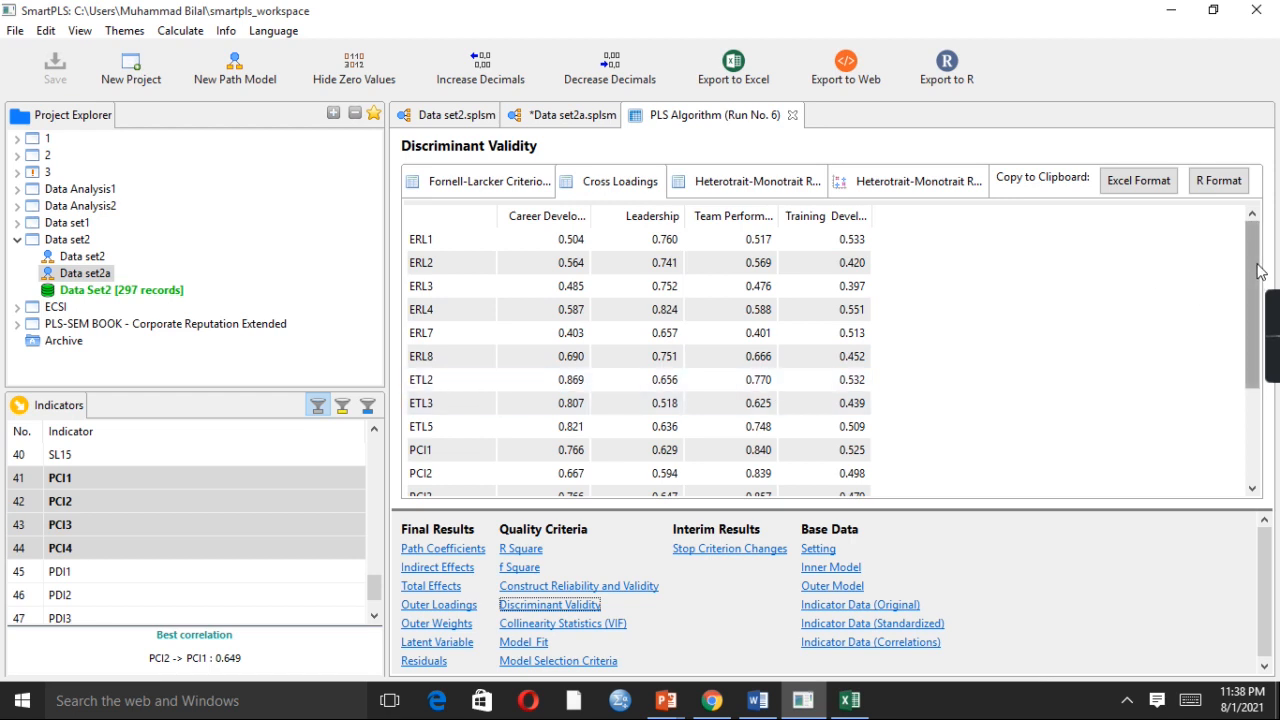
scroll(1260, 292, "down", 1)
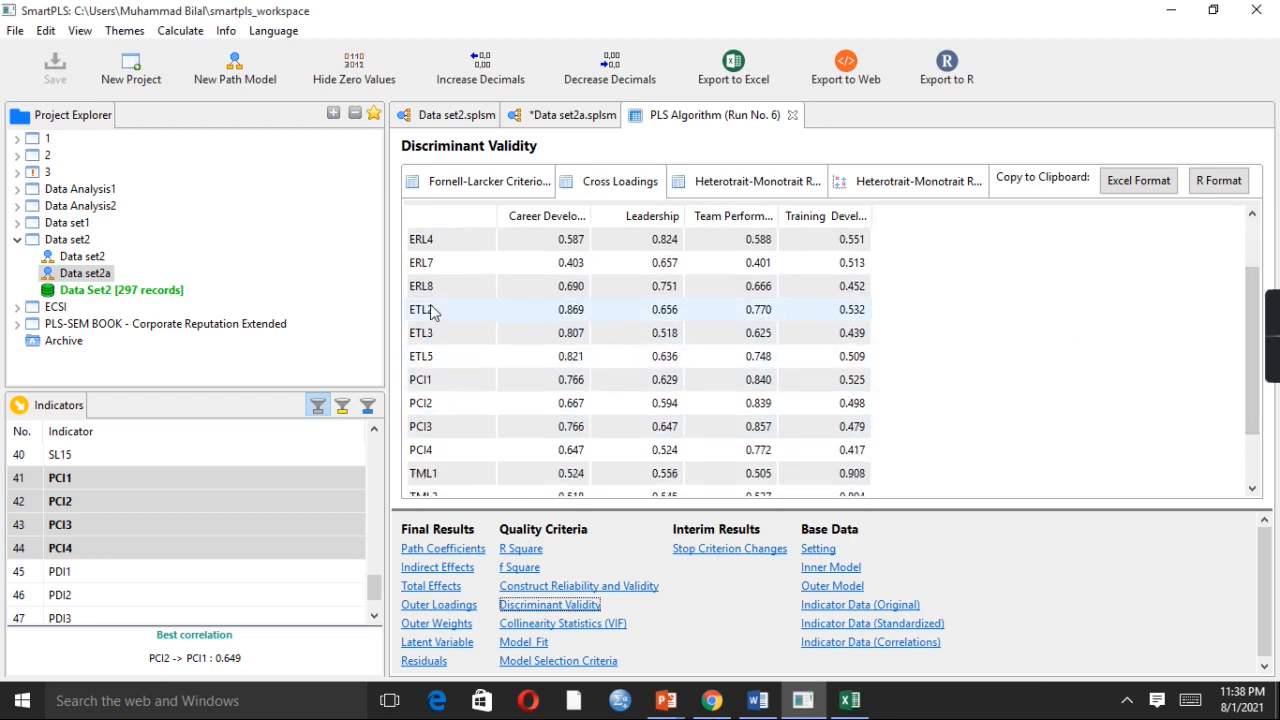
left_click(432, 313)
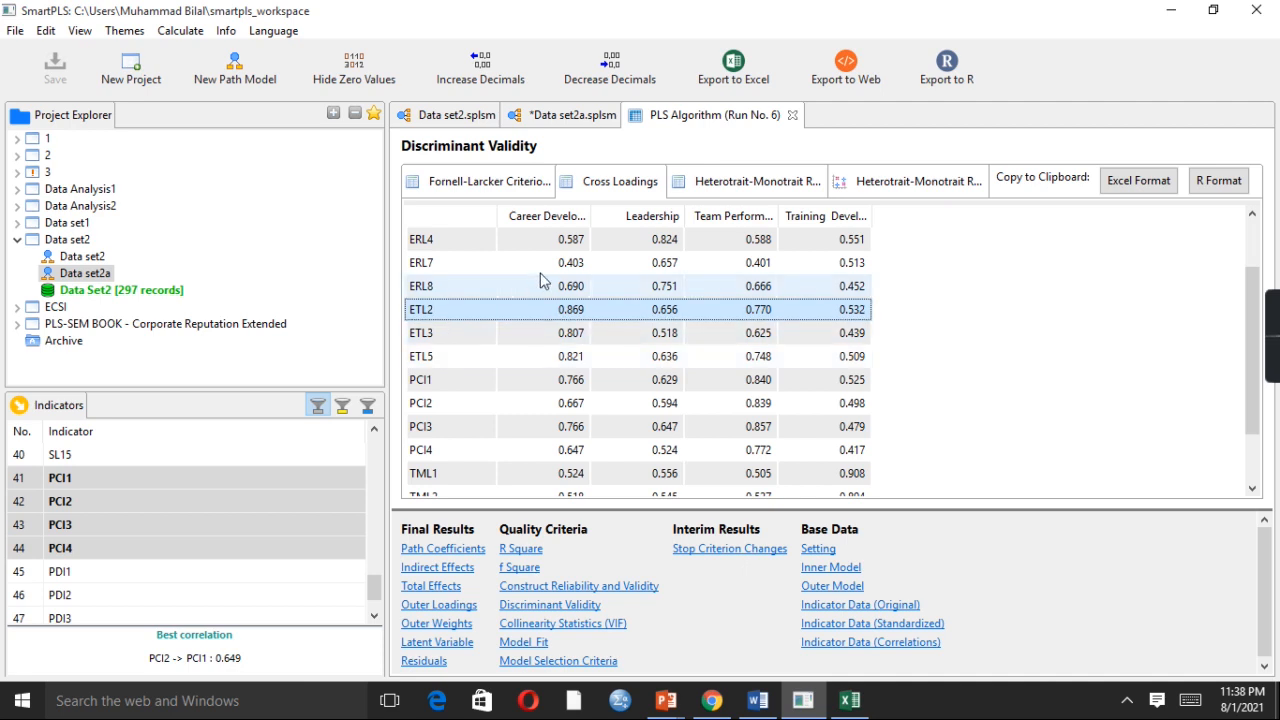
left_click_drag(591, 216, 680, 215)
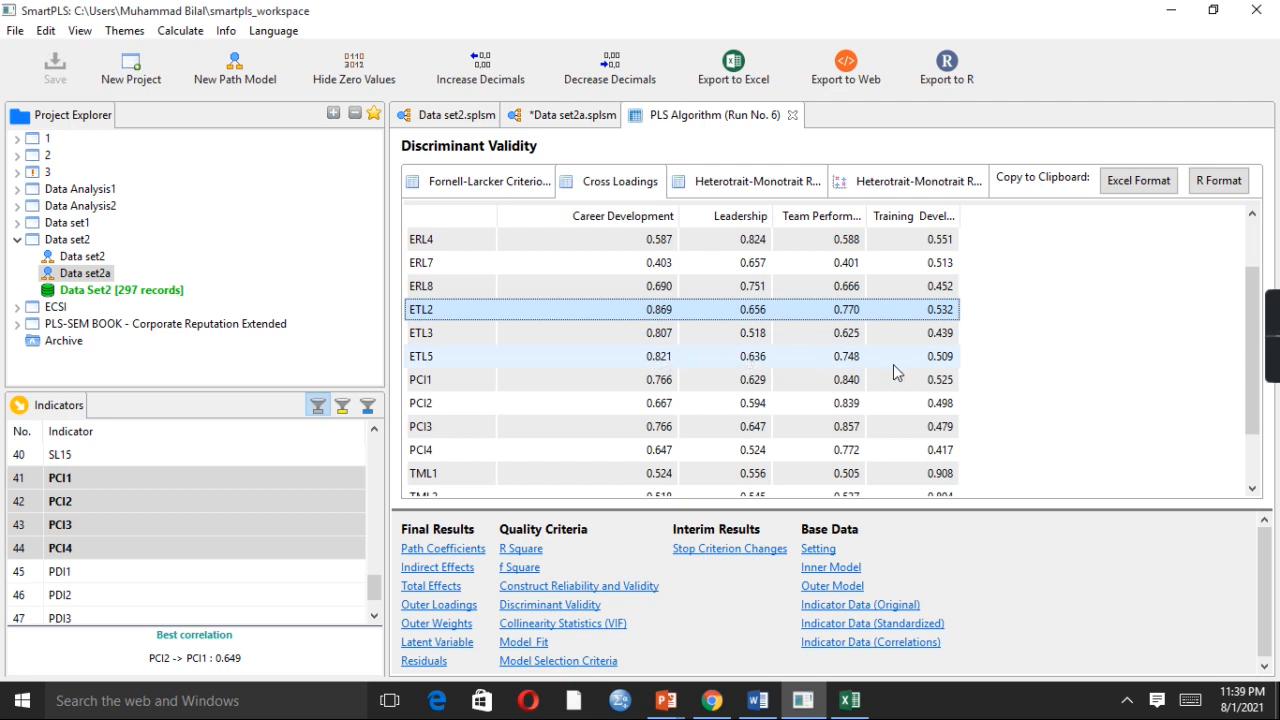
Step: Compare the cross loadings of PCI1 through PCI4, widening the Team Performance column to its full name
left_click(443, 386)
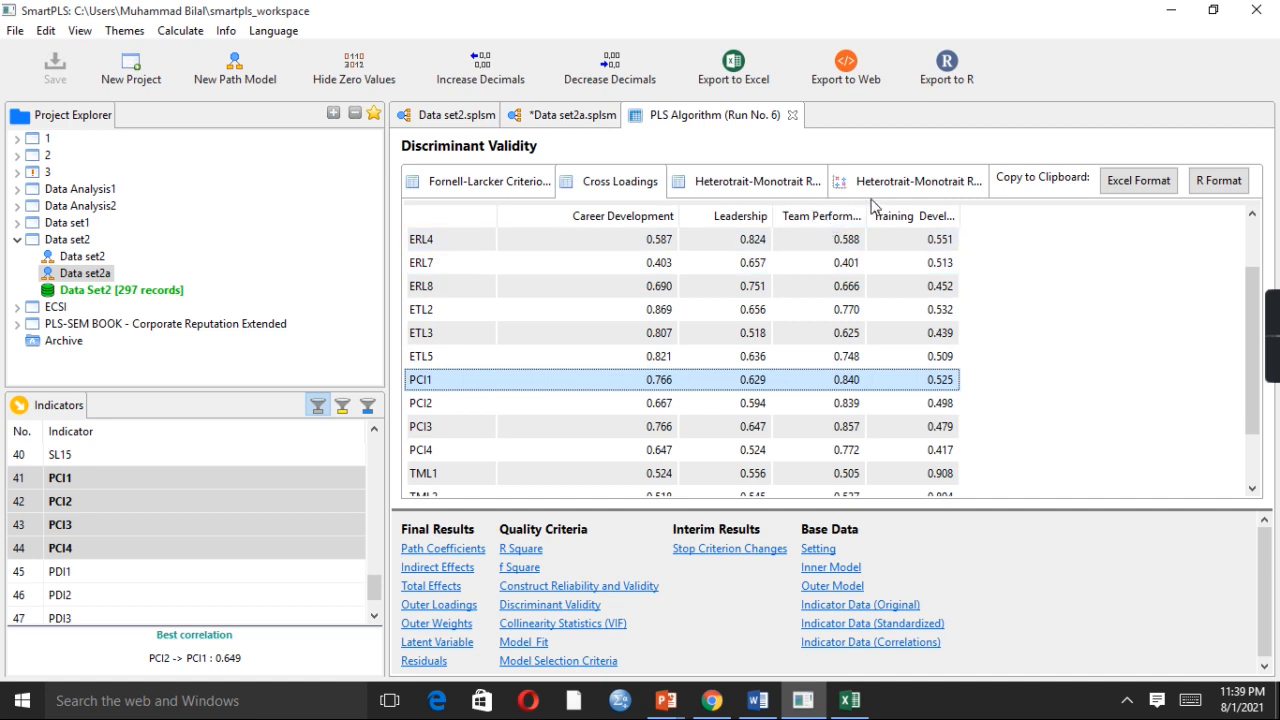
left_click_drag(866, 214, 905, 216)
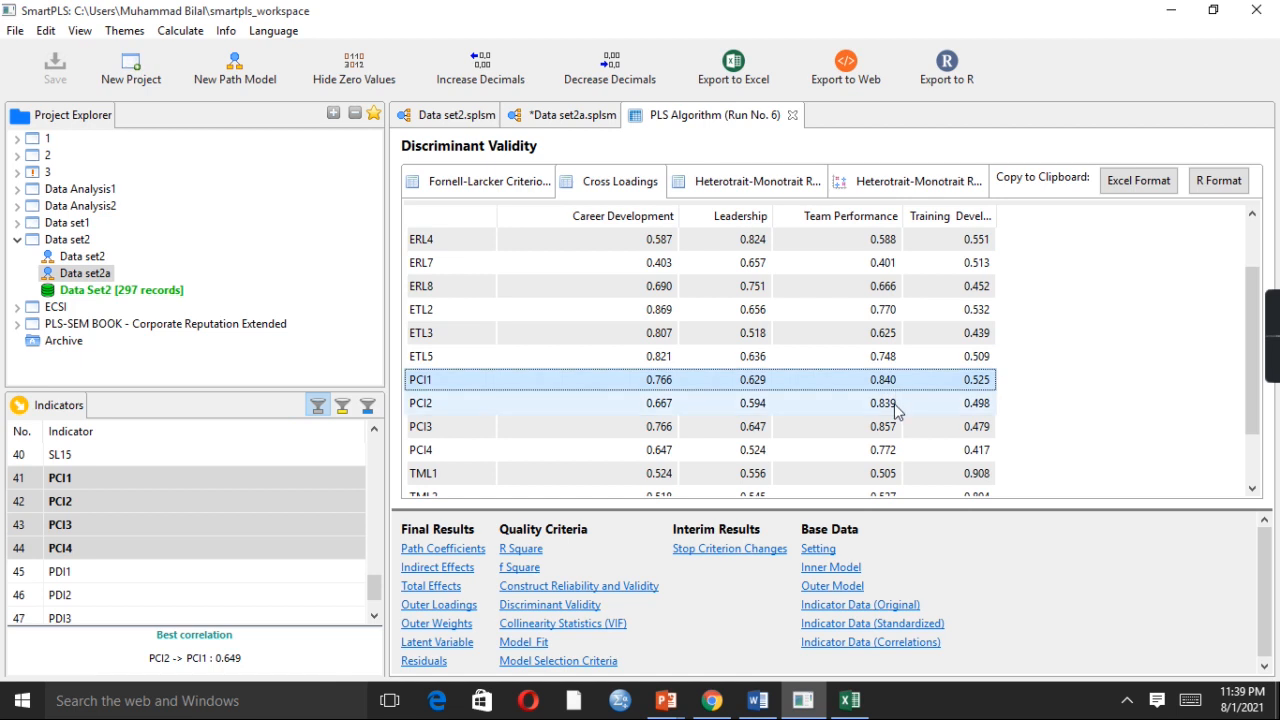
left_click(897, 411)
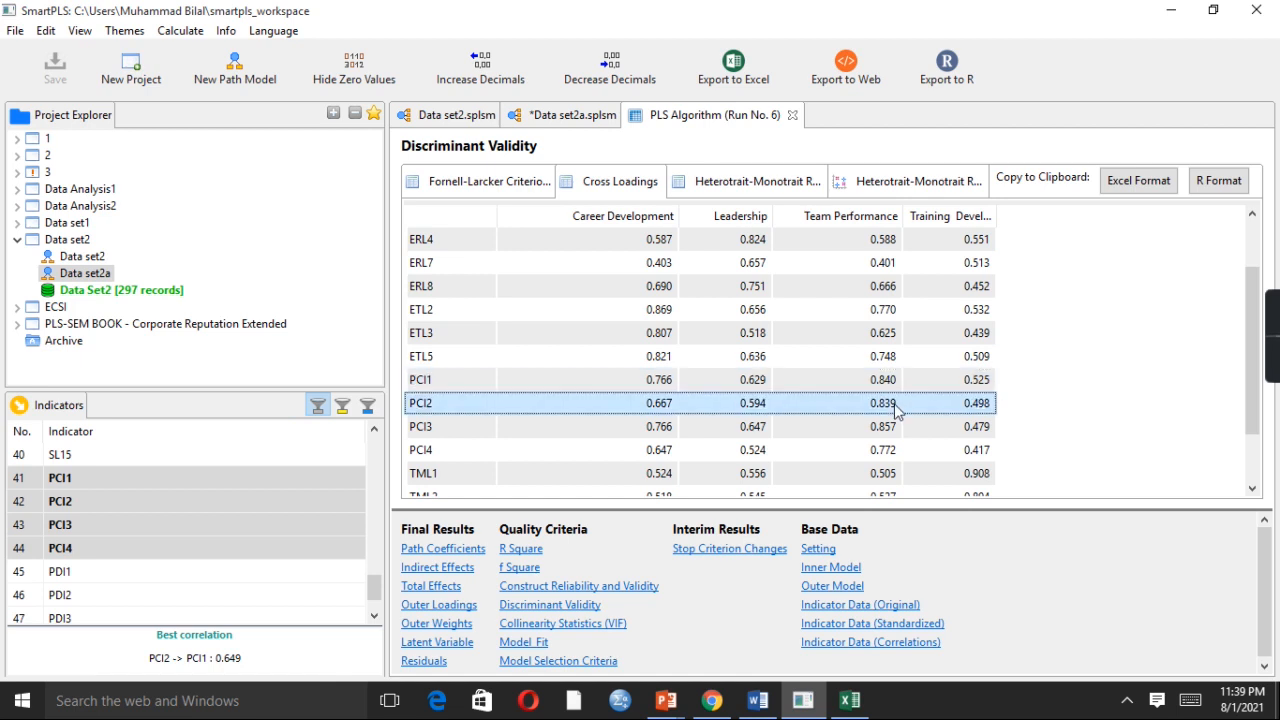
left_click(893, 433)
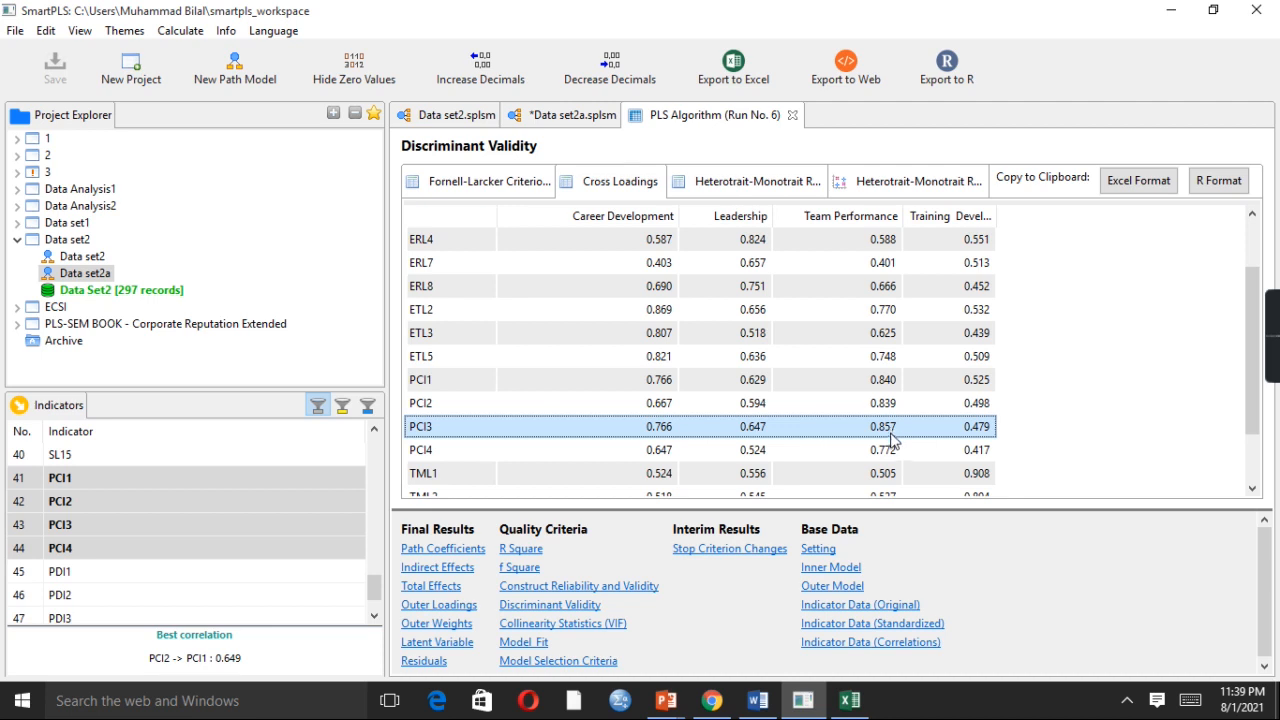
left_click(886, 452)
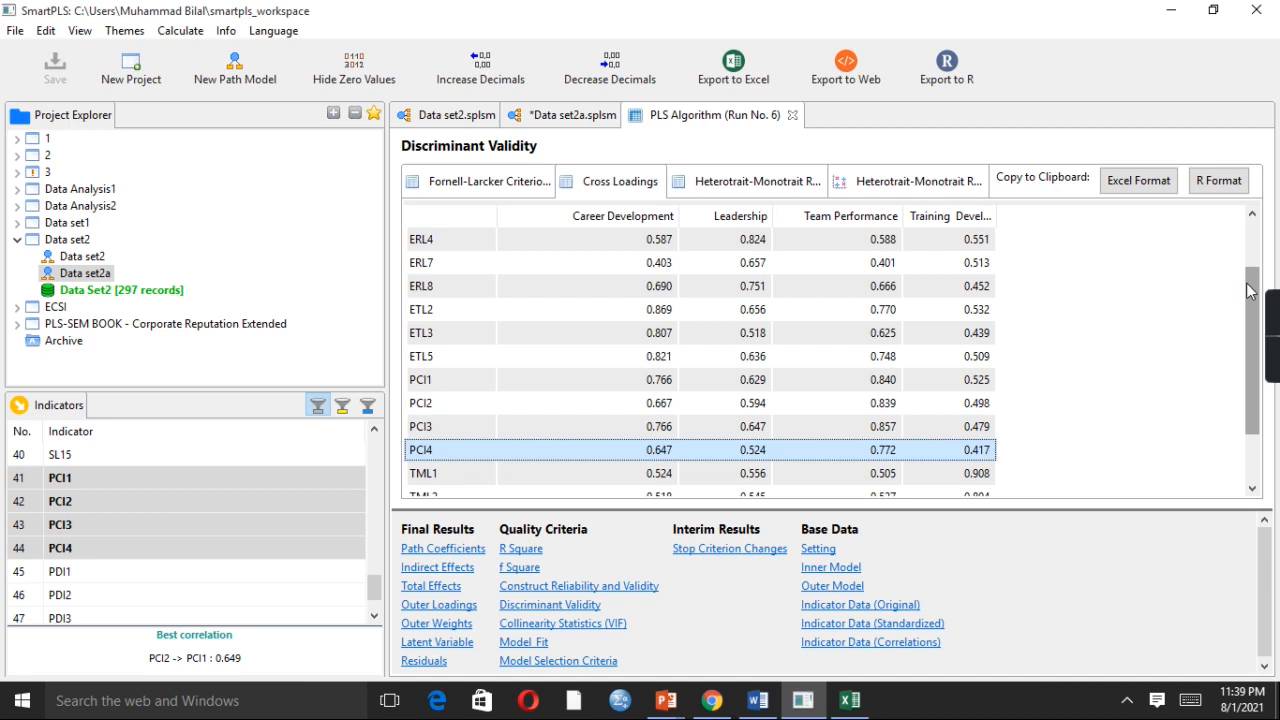
Step: Check the TML indicators' cross loadings, widening the Training & Development column to its full name
scroll(1249, 290, "down", 1)
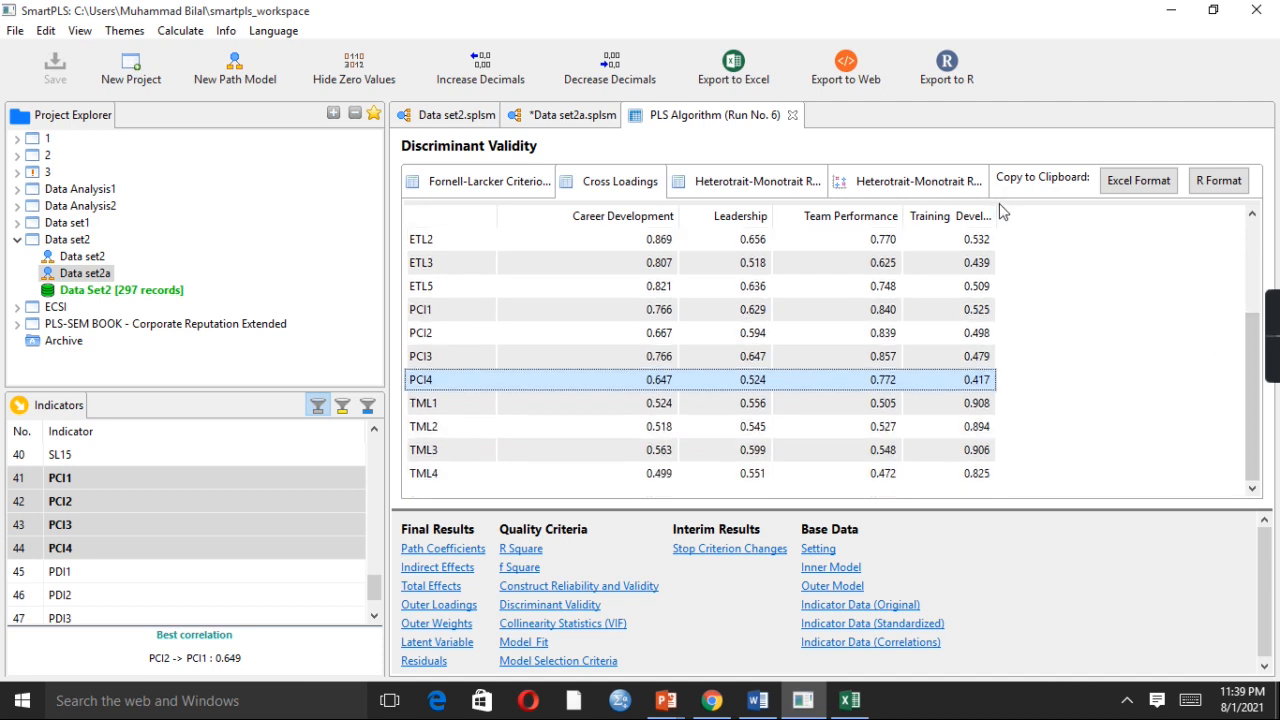
left_click_drag(997, 212, 1062, 212)
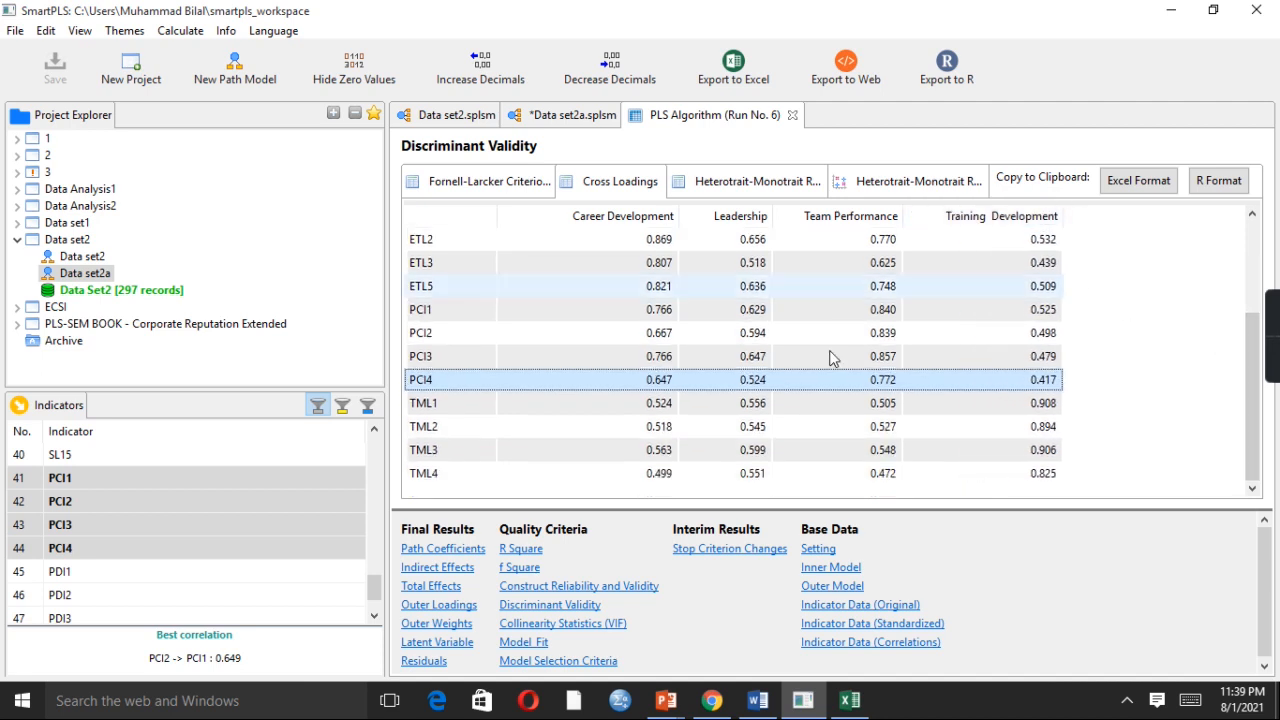
left_click(1051, 413)
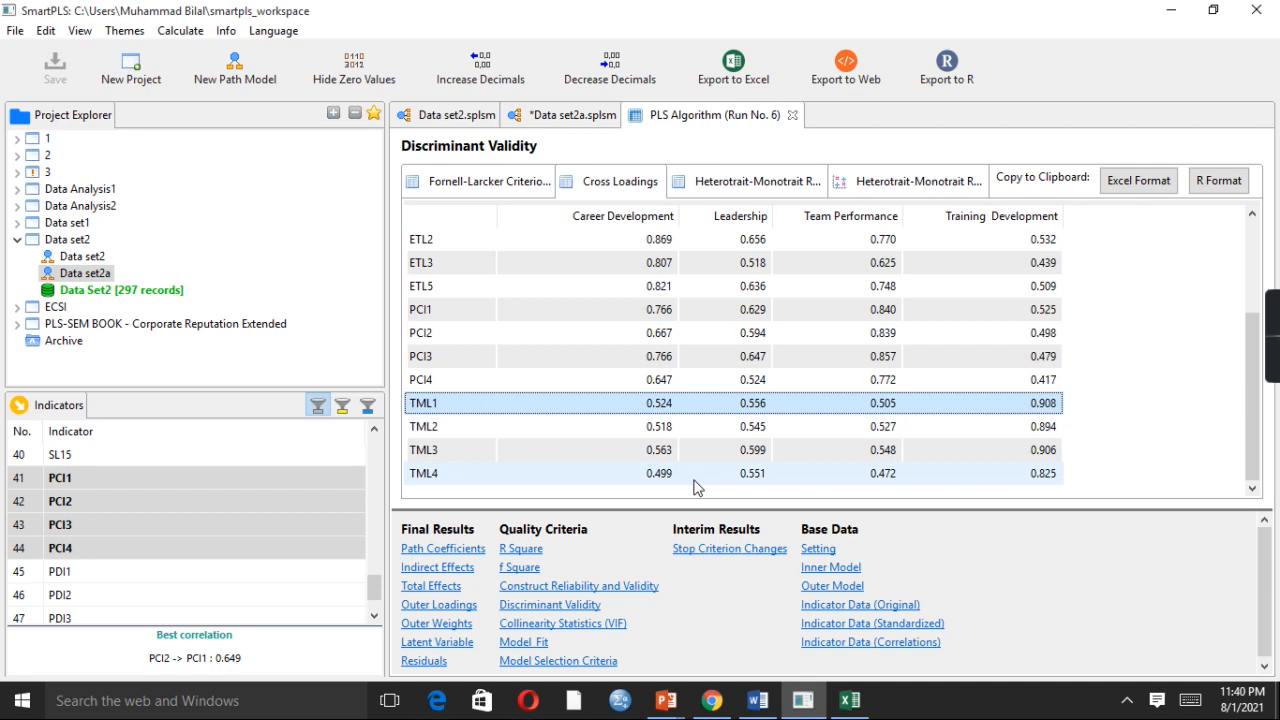
Step: Copy the Fornell-Larcker Criterion table in Excel format and paste it into the Excel sheet at cell F5
left_click(496, 186)
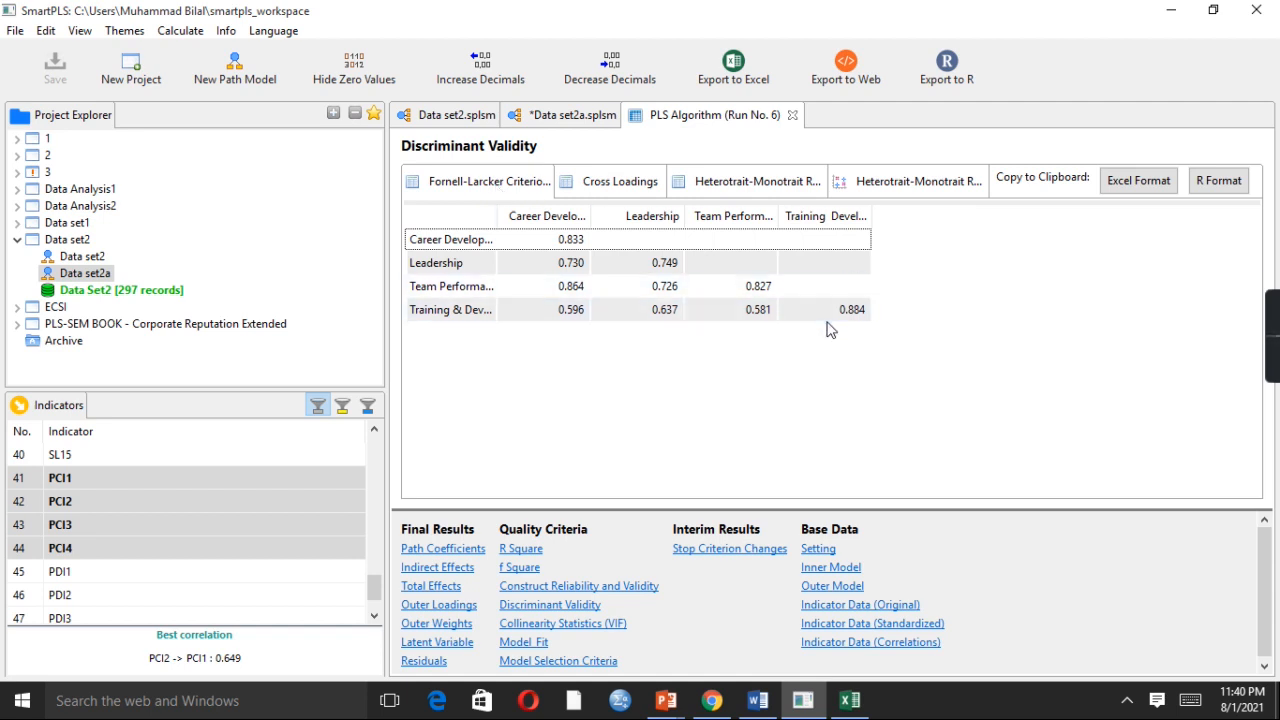
left_click(1158, 181)
left_click(849, 700)
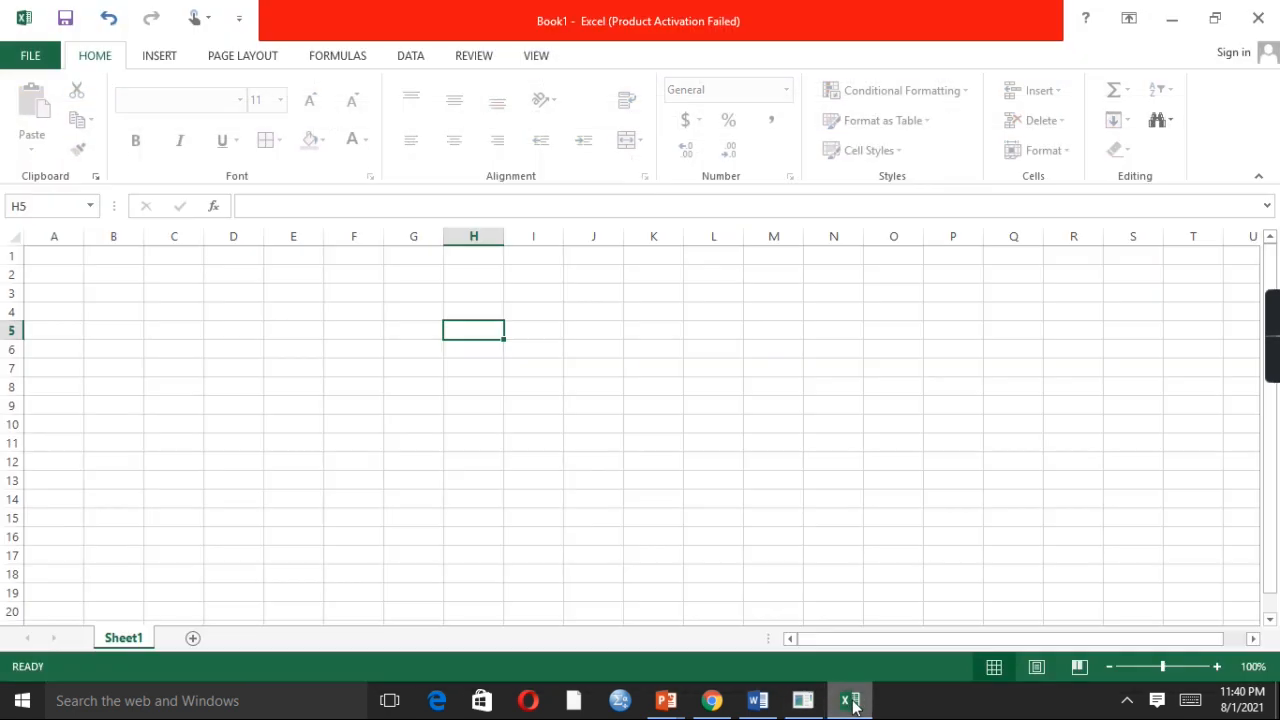
left_click(354, 331)
key("ctrl+v")
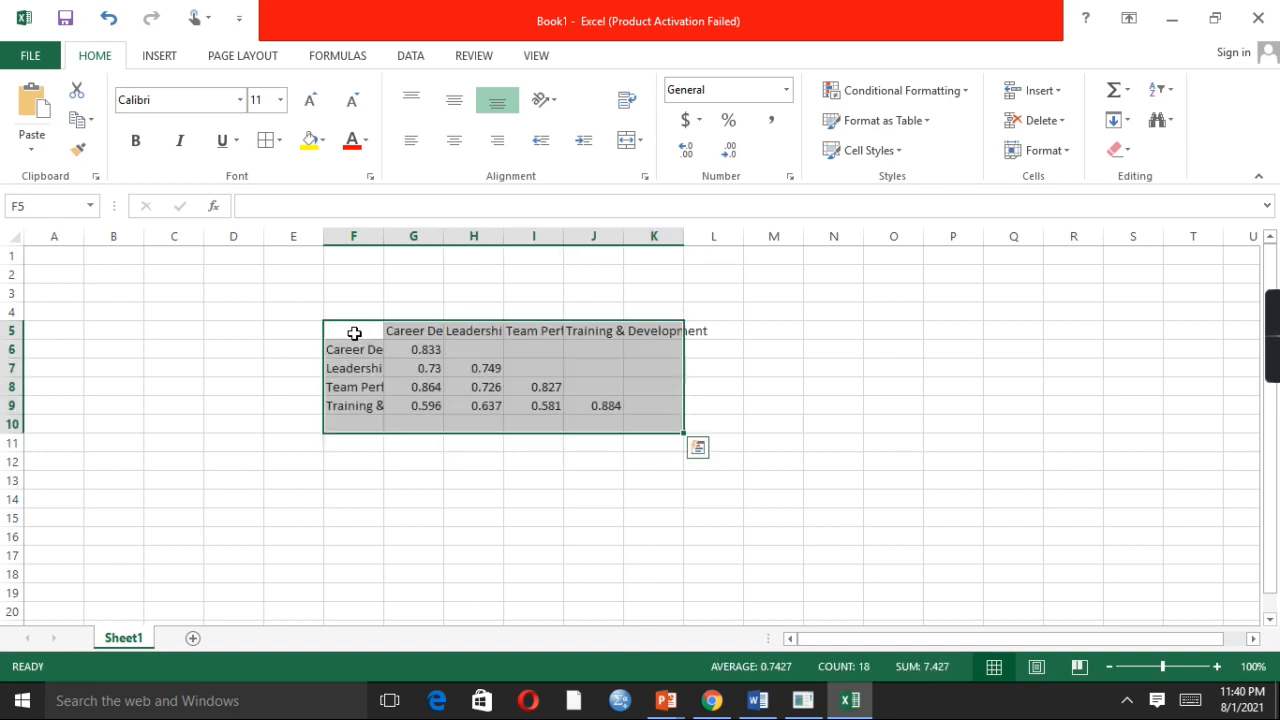
Step: Apply all borders to the pasted table and widen column F
left_click(279, 140)
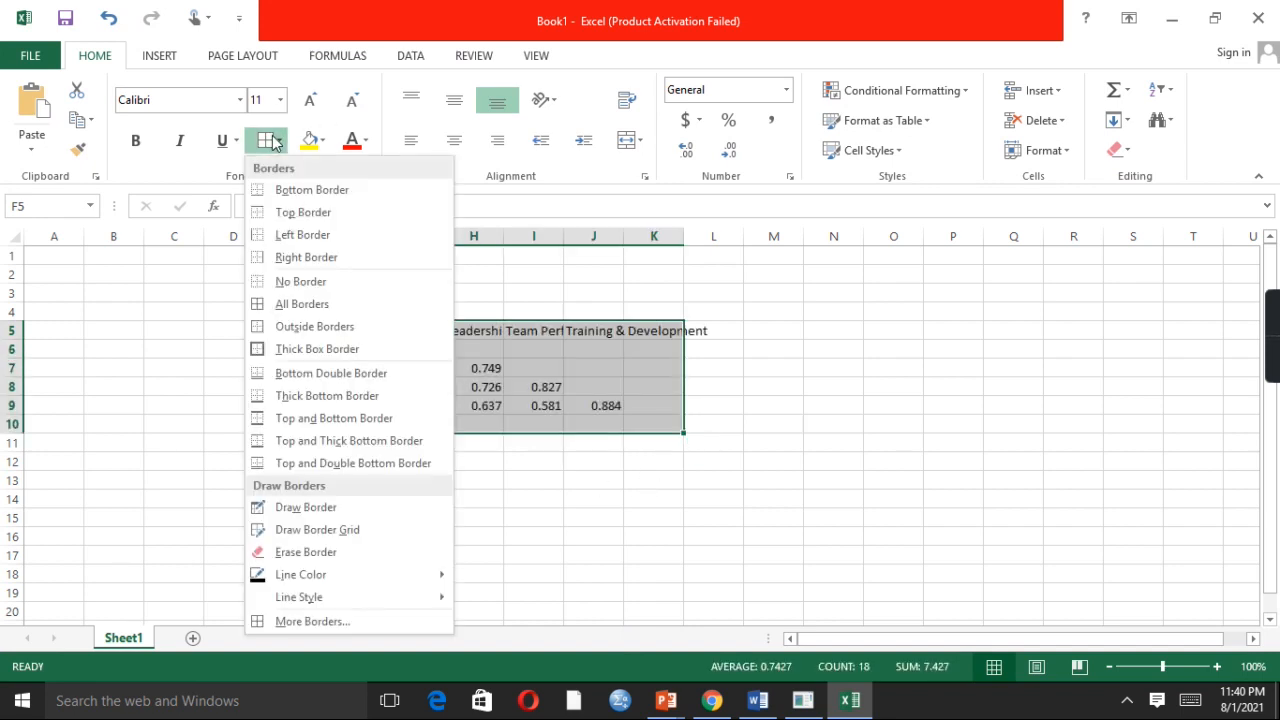
left_click(296, 305)
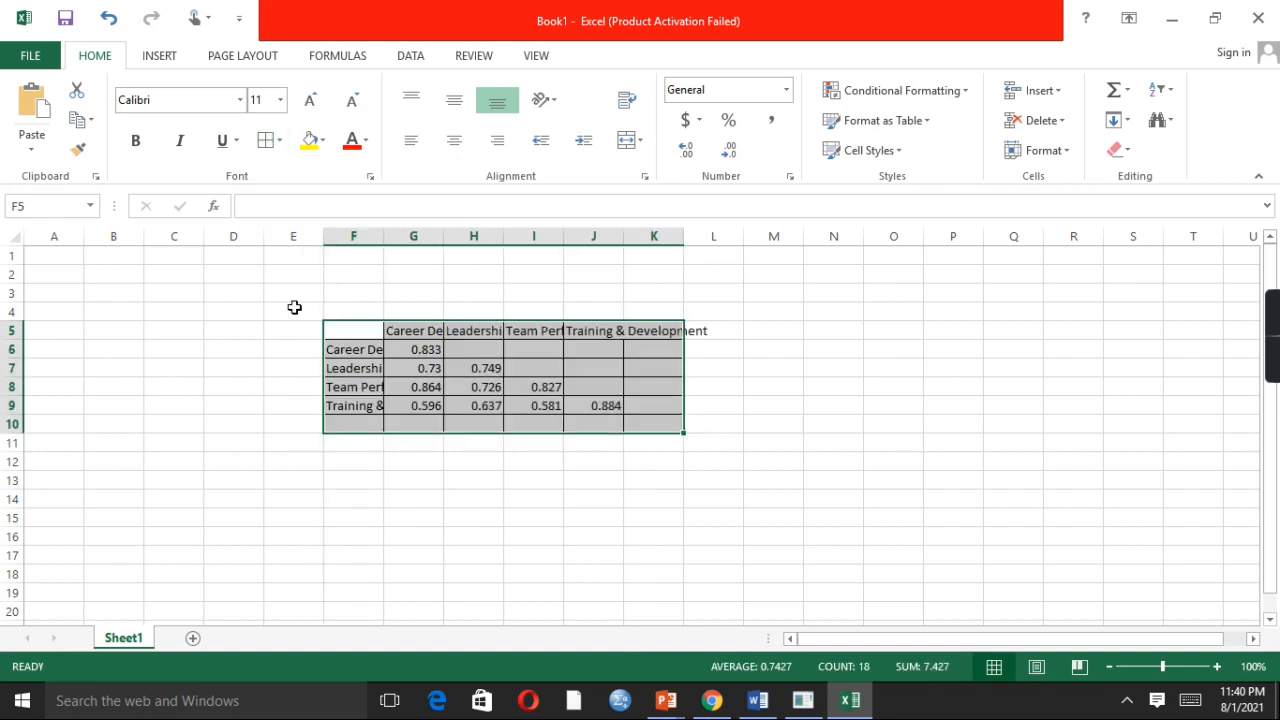
left_click_drag(383, 243, 423, 243)
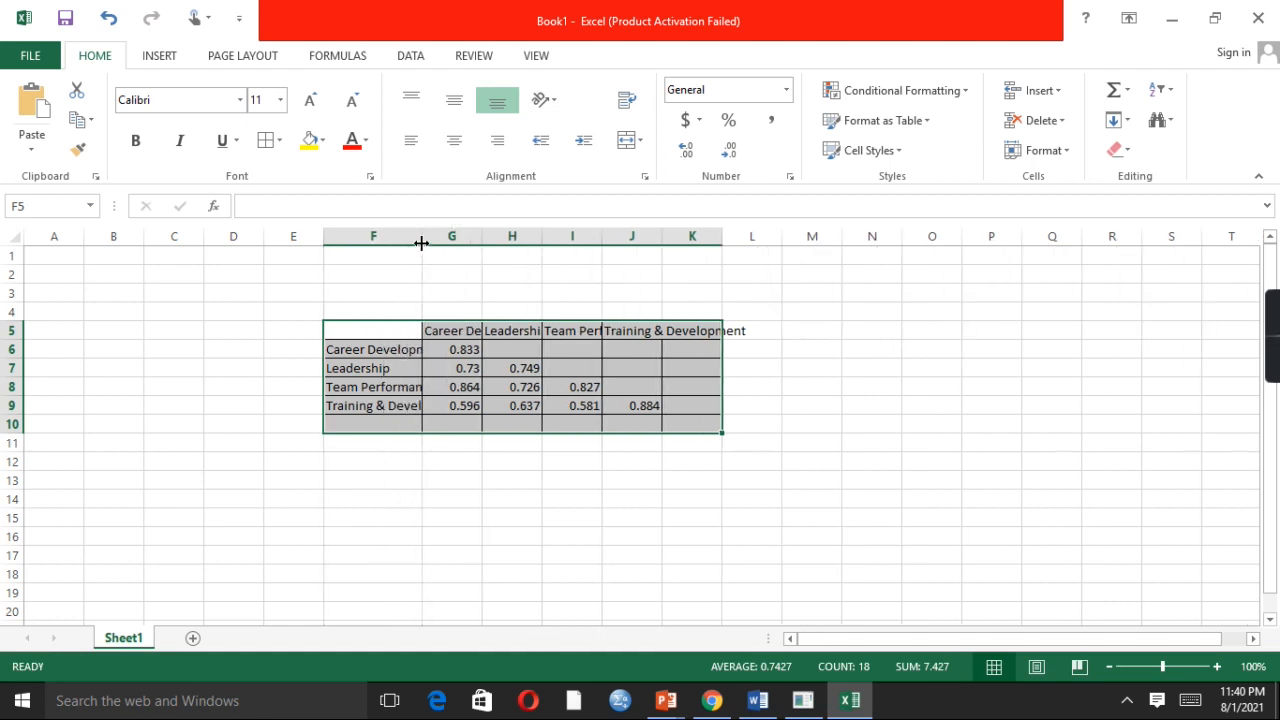
Step: Copy the bordered table F5:K10 and switch to the blank Word document
left_click_drag(380, 334, 716, 424)
key("ctrl+c")
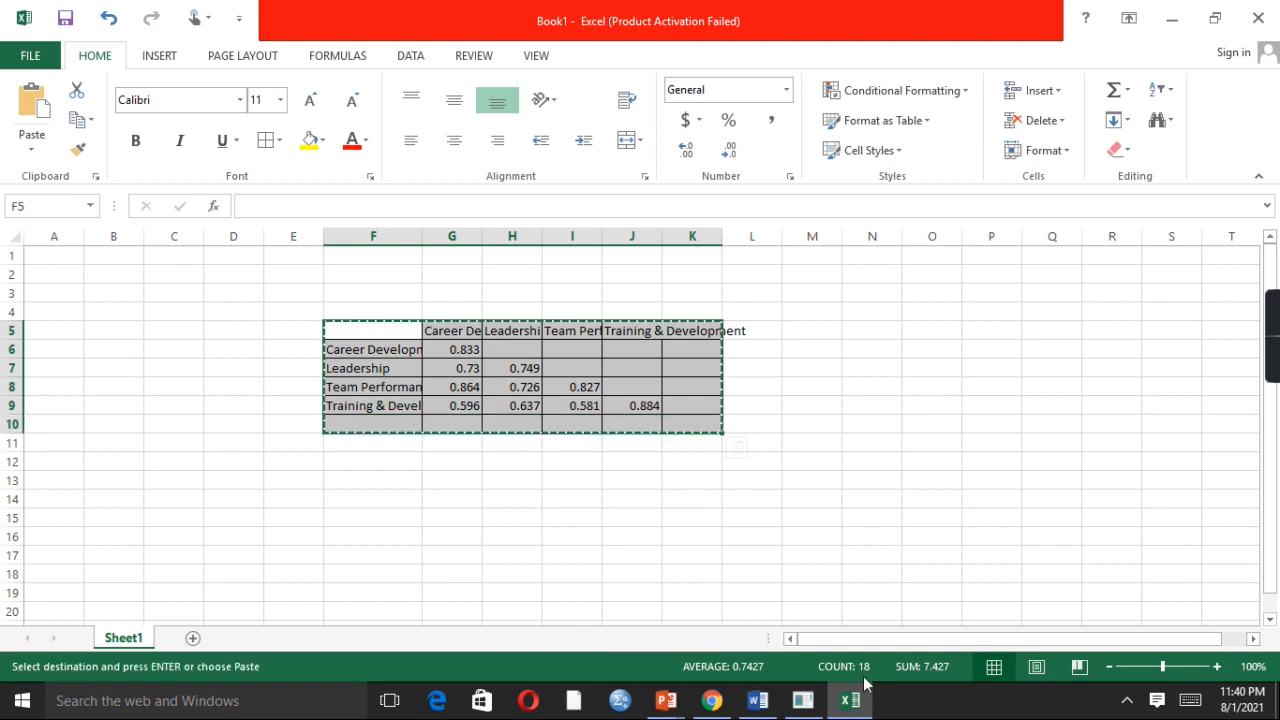
left_click(757, 700)
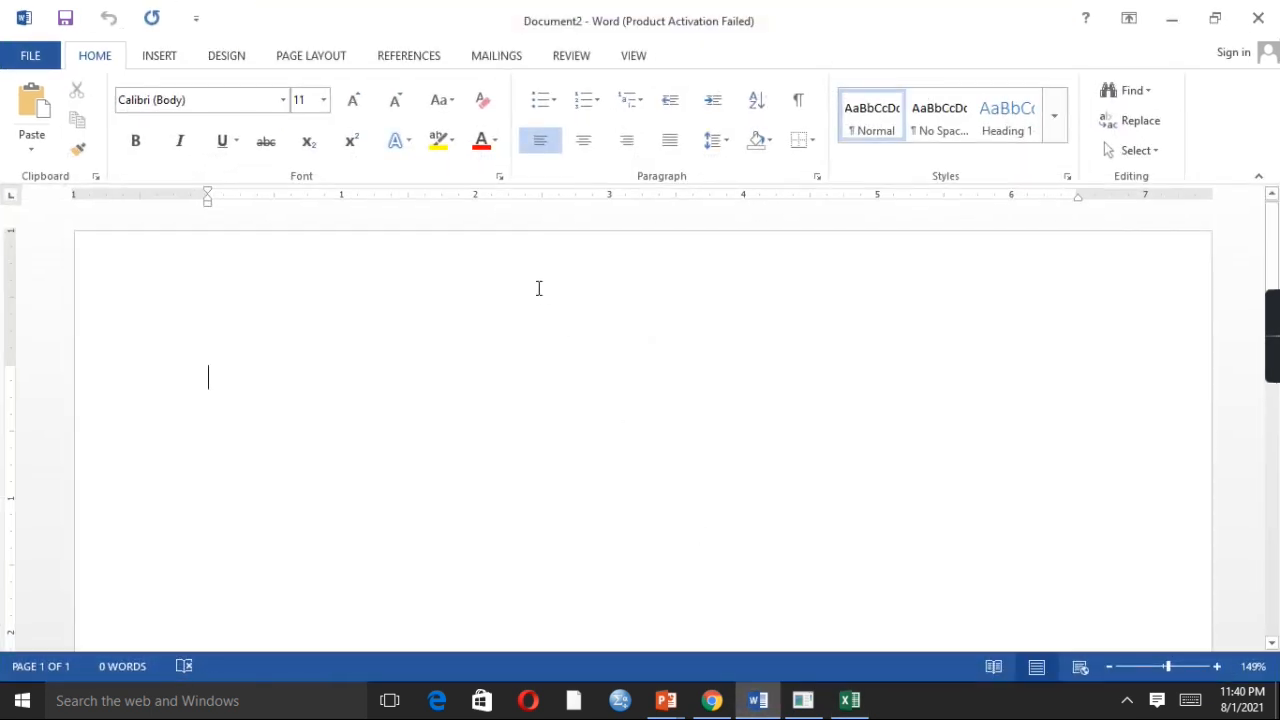
Step: Enter the heading "F&L Criterion Table" at the start of the document
type("Fornell")
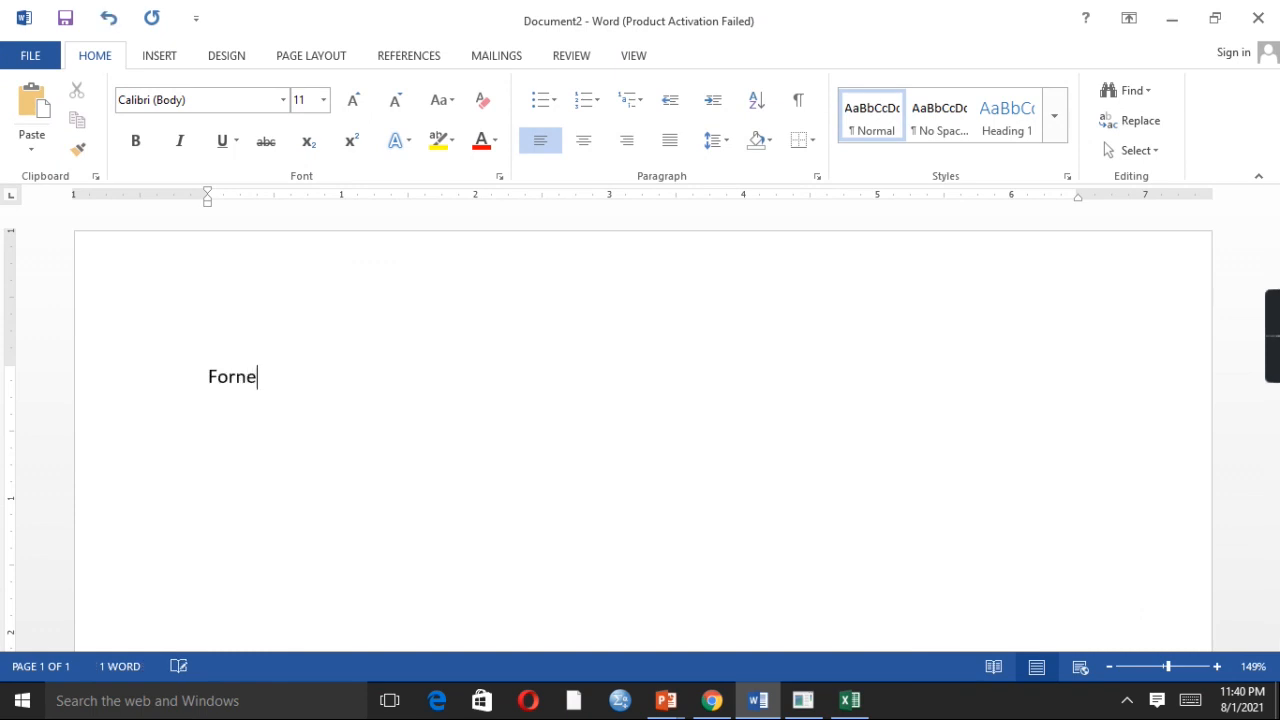
key("BackSpace")
key("BackSpace")
key("BackSpace")
key("BackSpace")
key("BackSpace")
key("BackSpace")
key("BackSpace")
type("&L Criterion T")
left_click(893, 380)
type("abke")
key("BackSpace")
key("BackSpace")
type("le")
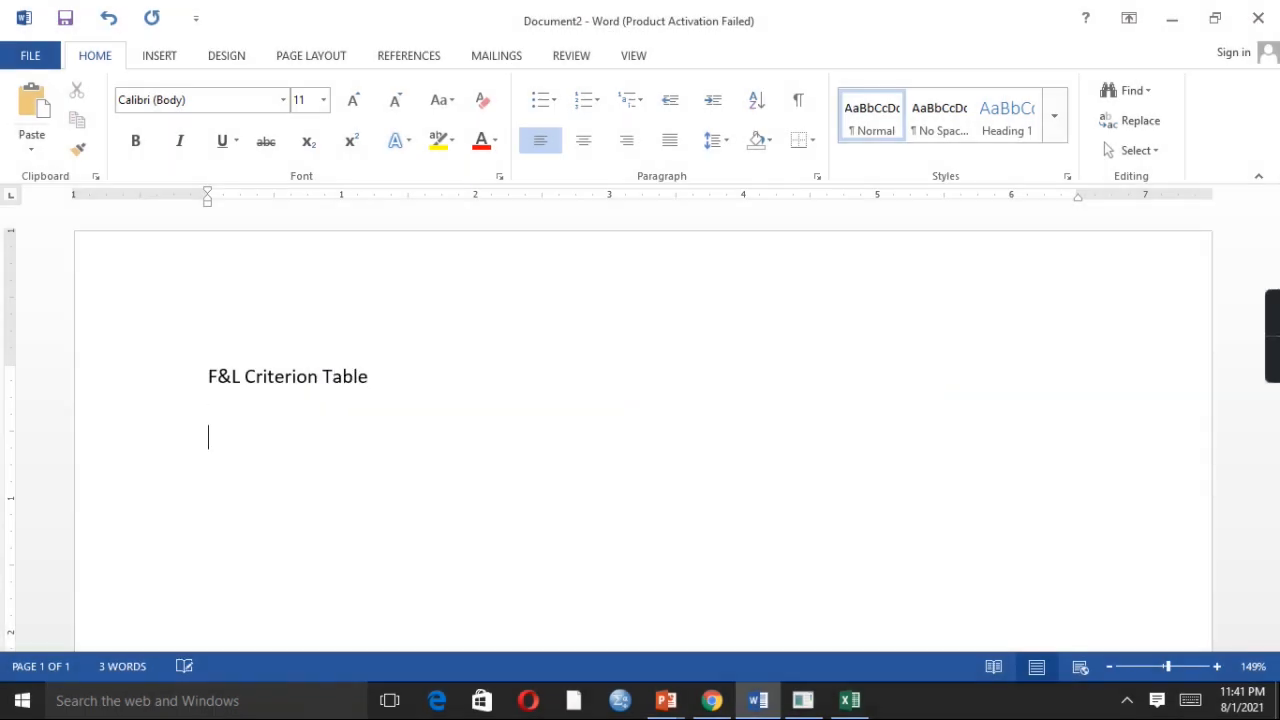
Step: Paste the copied table below the heading and centre the text of its cells
key("ctrl+v")
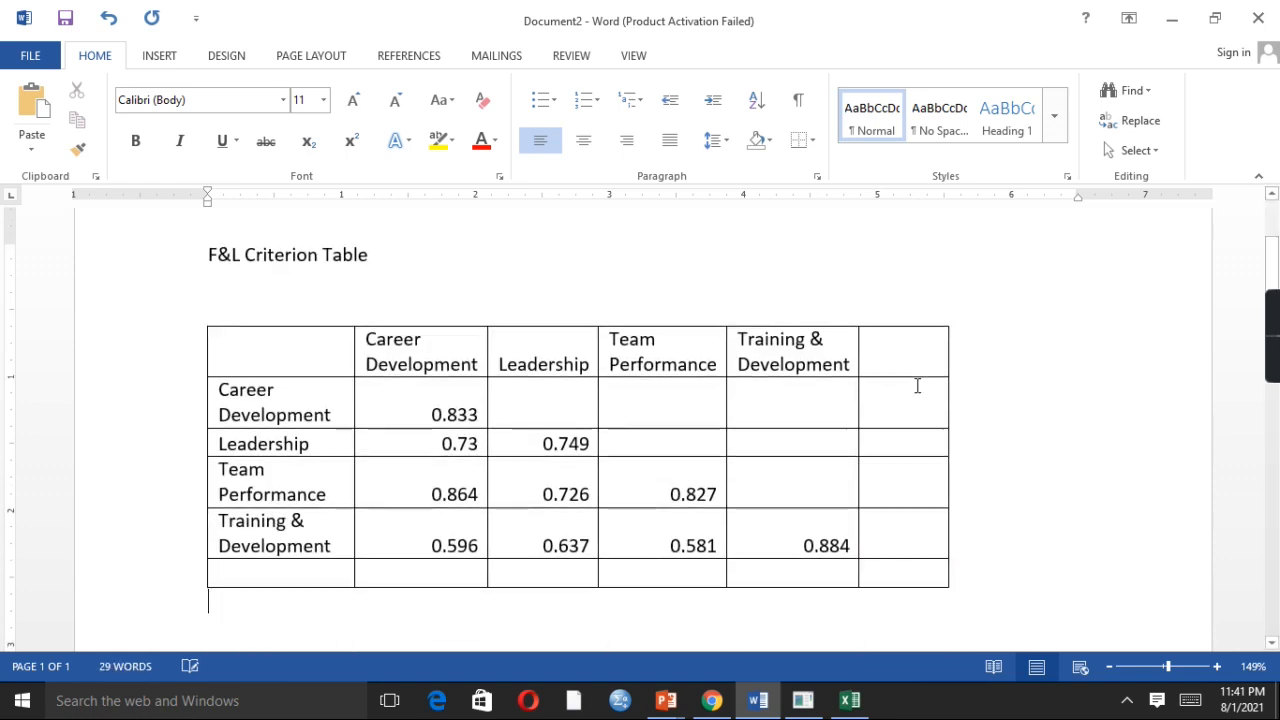
left_click_drag(251, 354, 835, 567)
key("ctrl+e")
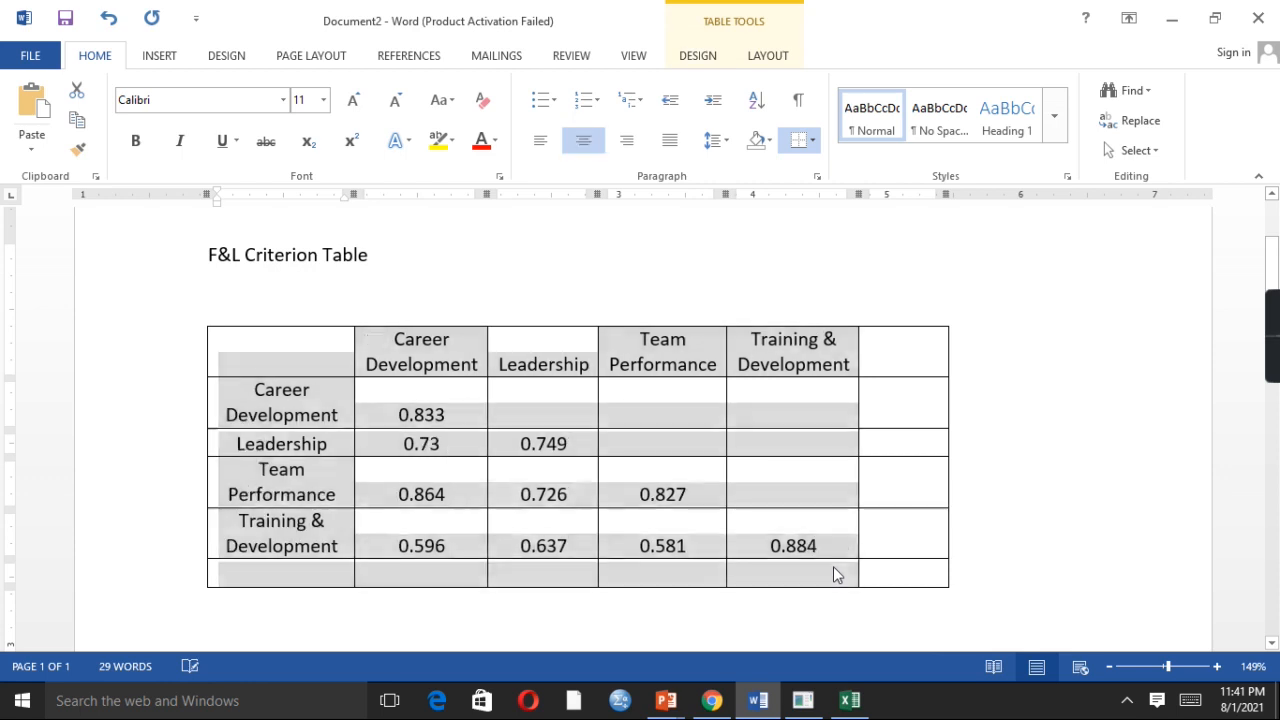
Step: Widen the table's construct-name column and delete the empty column after Training & Development
left_click(540, 418)
left_click_drag(352, 350, 424, 363)
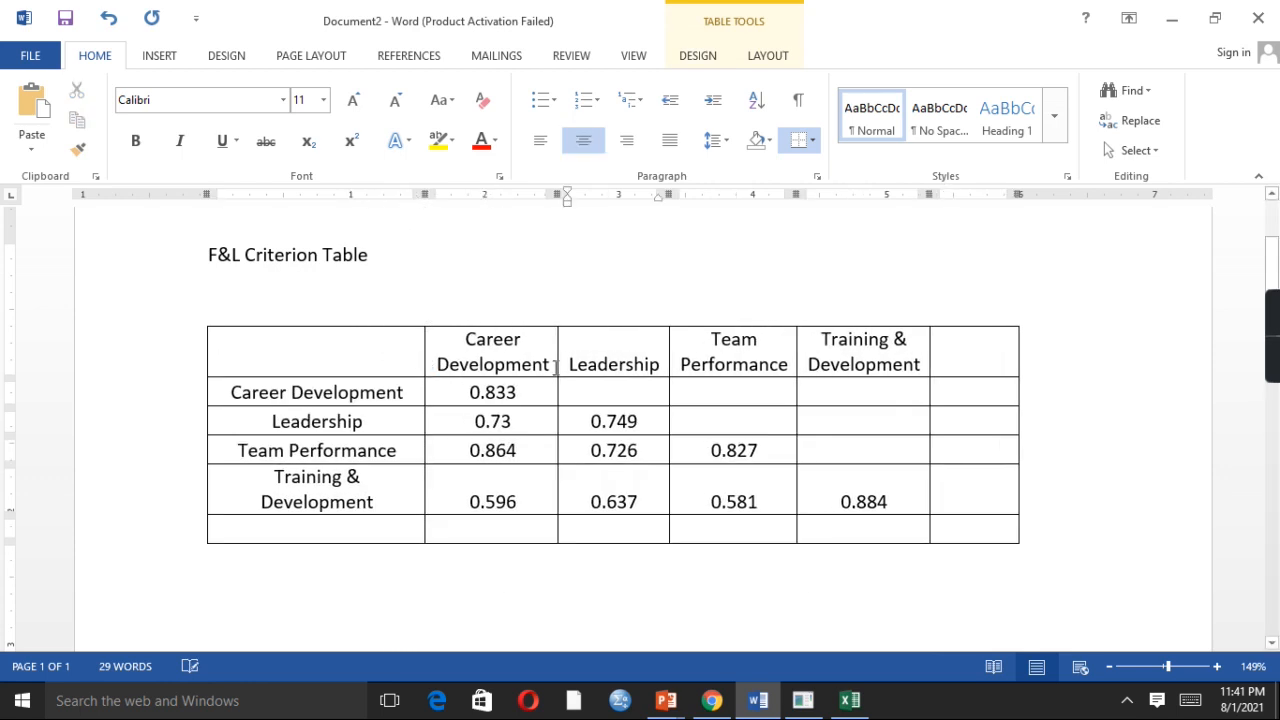
left_click(960, 323)
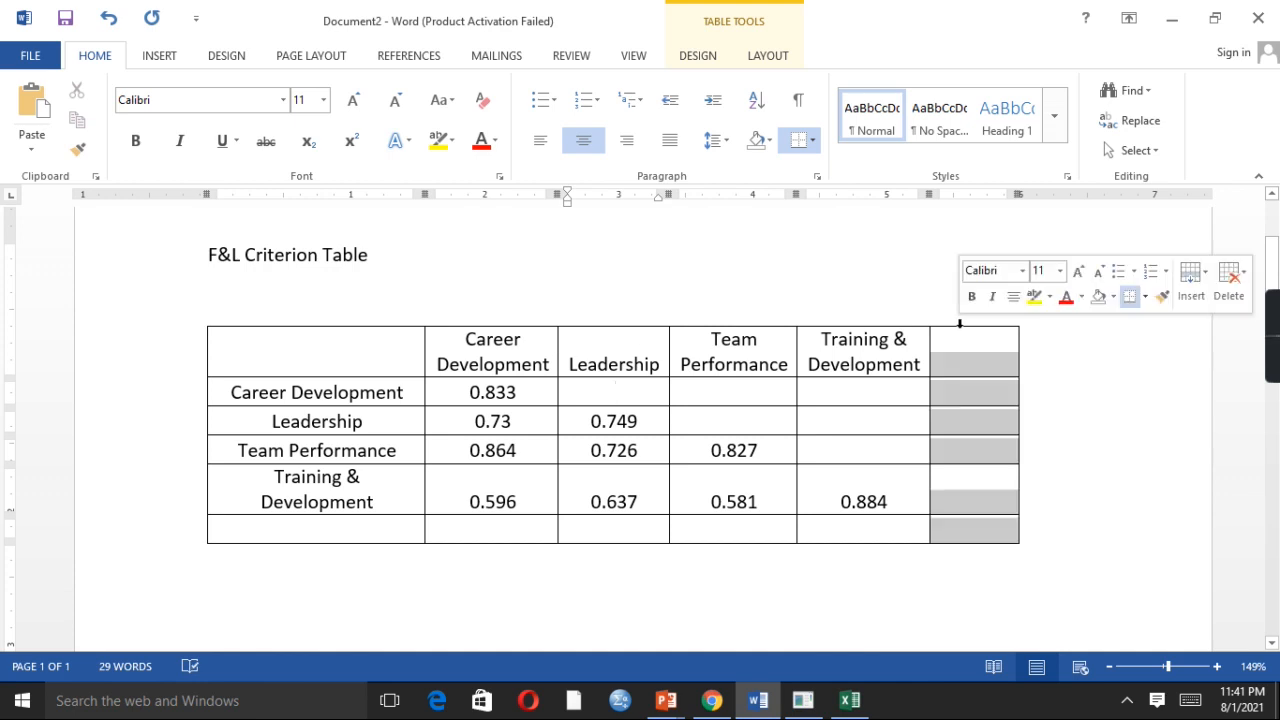
left_click(1230, 280)
left_click(1234, 353)
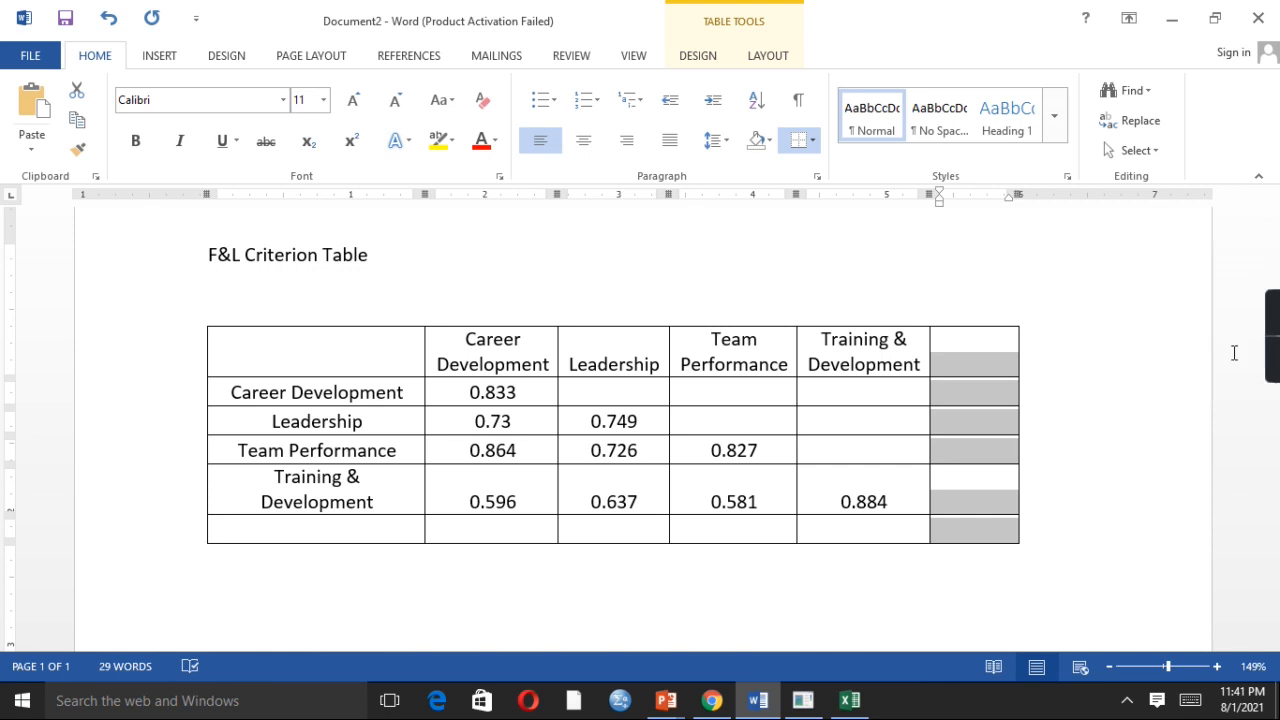
Step: Delete the empty last row of the F&L criterion table
left_click_drag(228, 537, 837, 542)
right_click(837, 542)
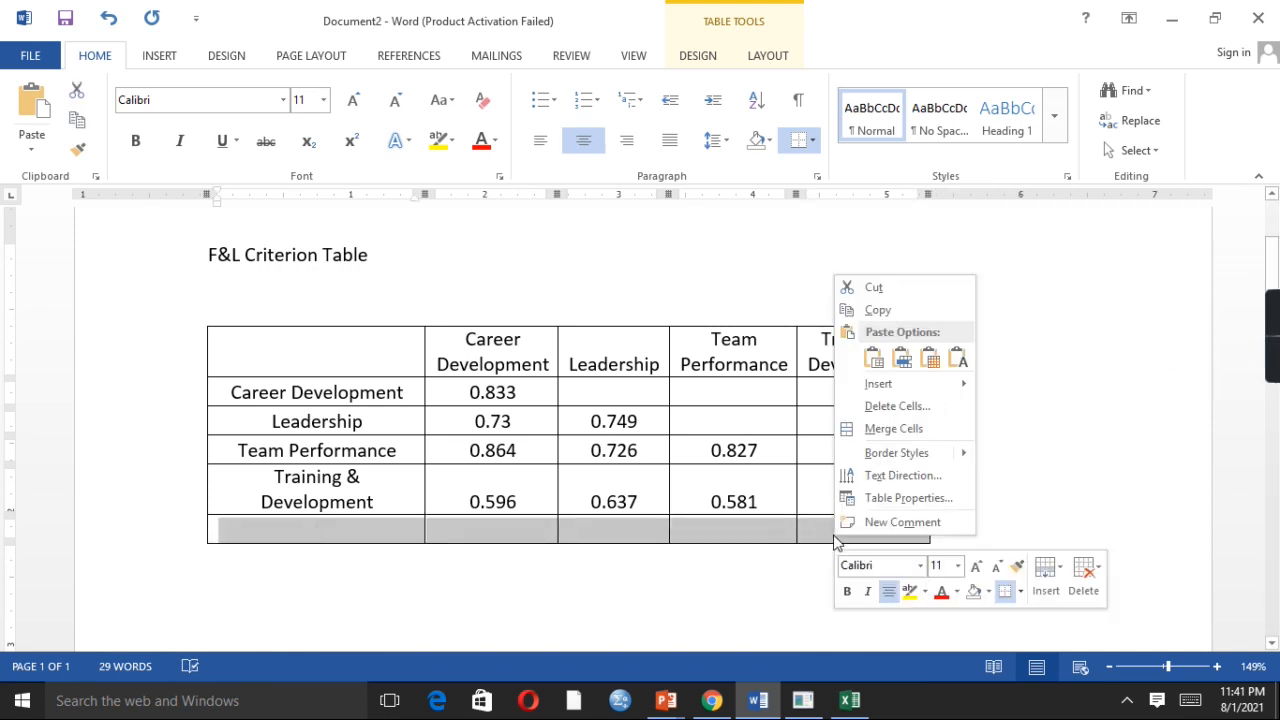
left_click(897, 406)
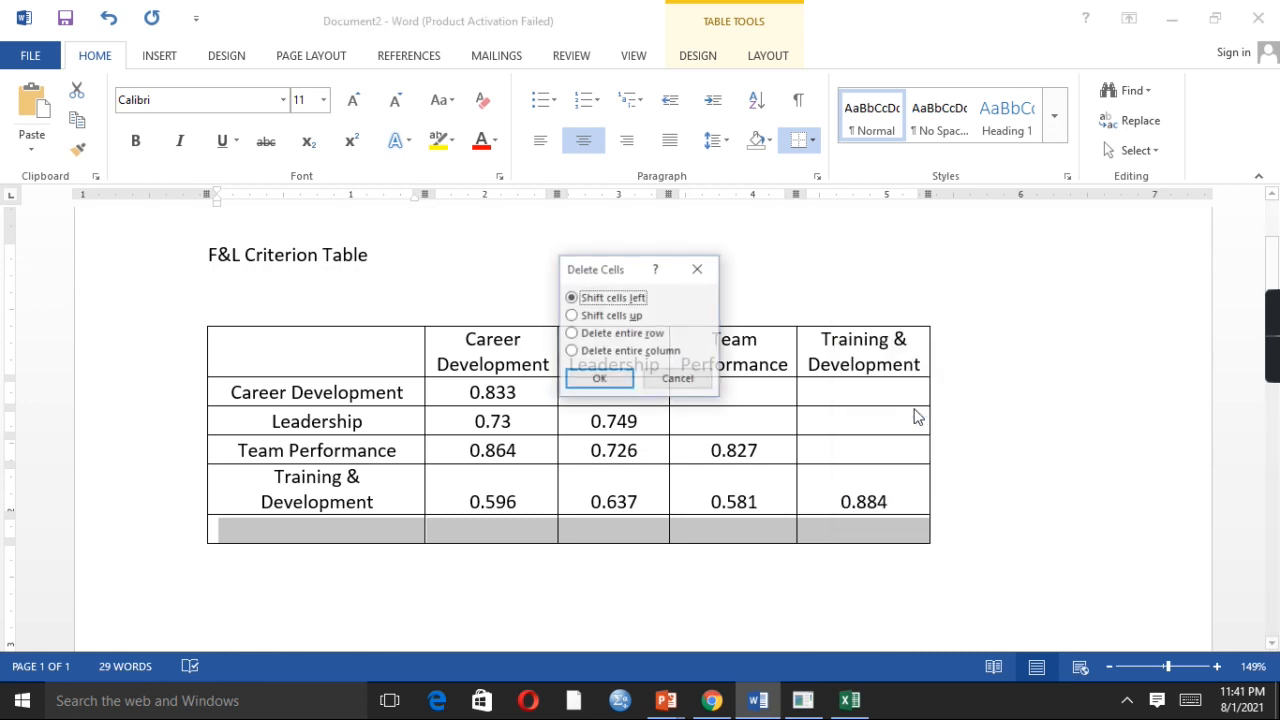
left_click(640, 340)
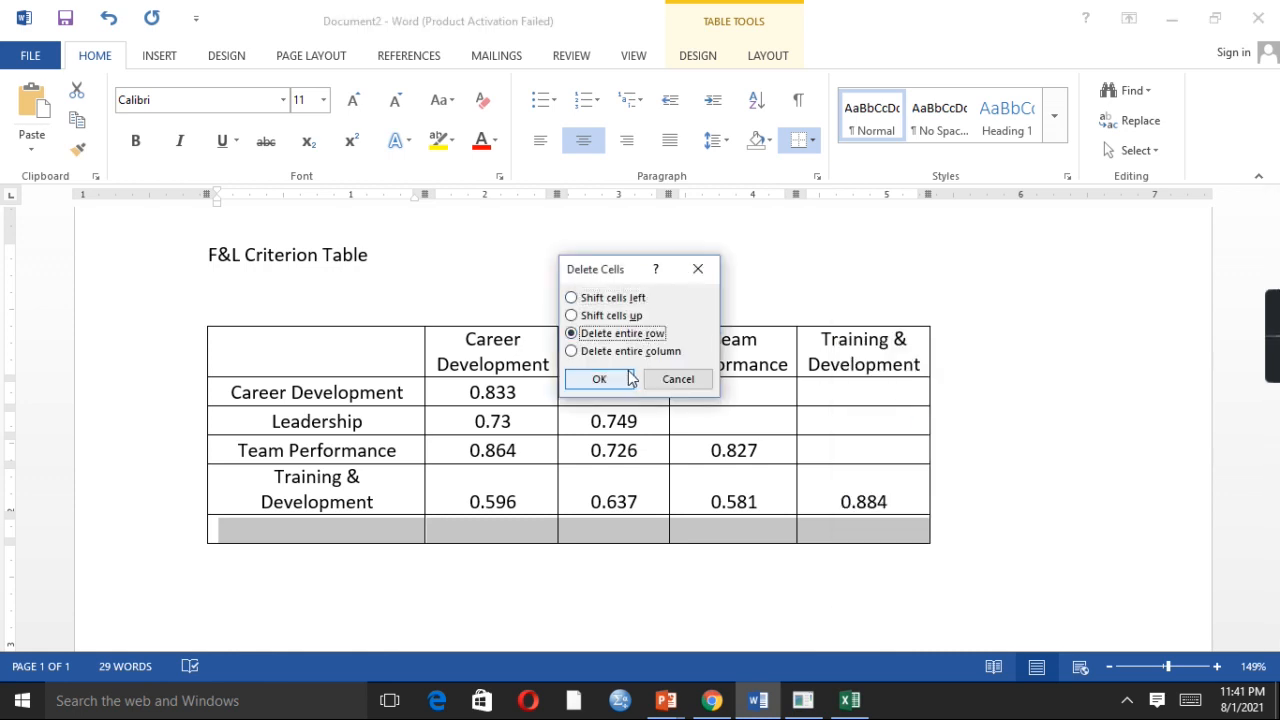
left_click(587, 375)
Step: AutoFit the whole F&L criterion table to the window width
left_click_drag(241, 350, 860, 500)
right_click(862, 500)
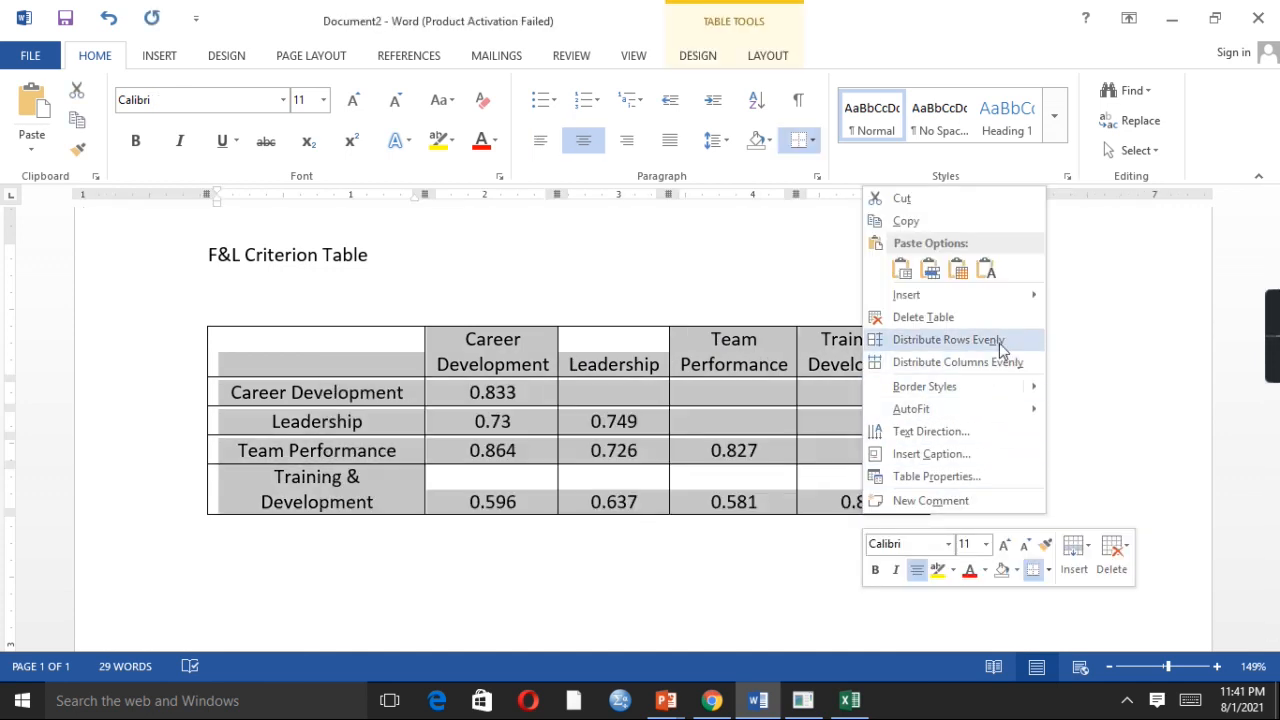
mouse_move(993, 409)
left_click(1107, 416)
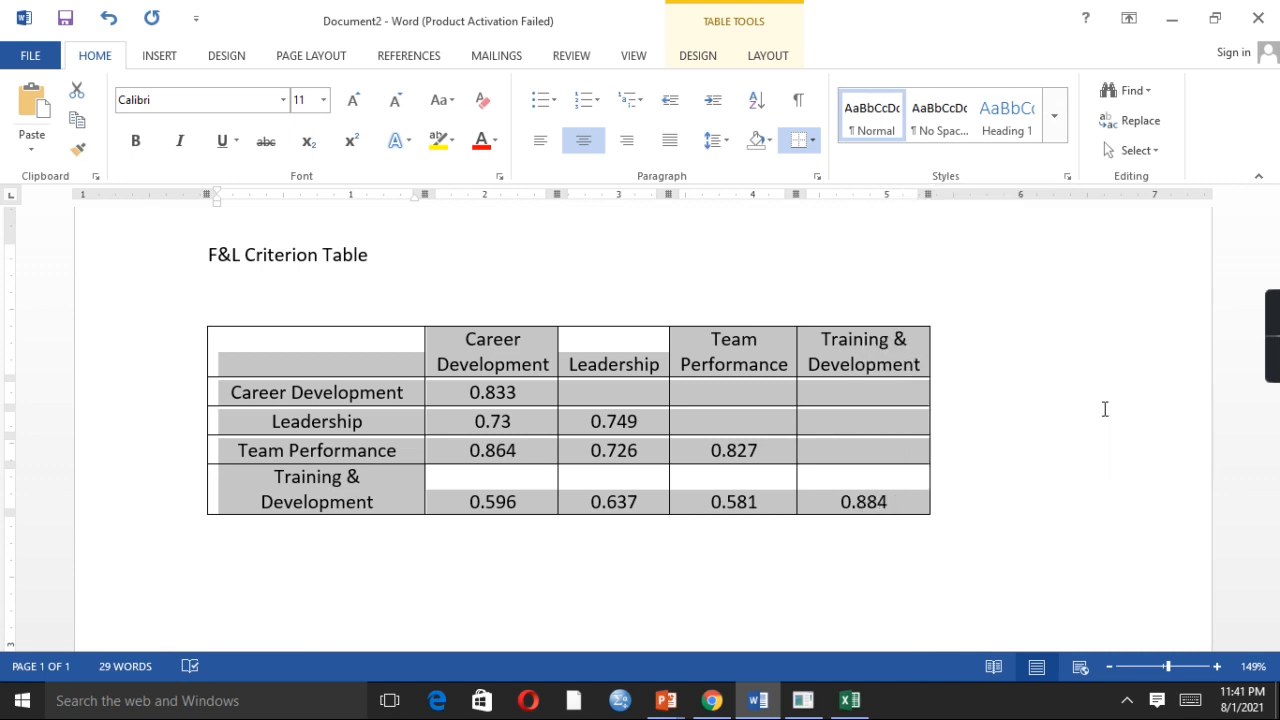
left_click_drag(700, 345, 735, 342)
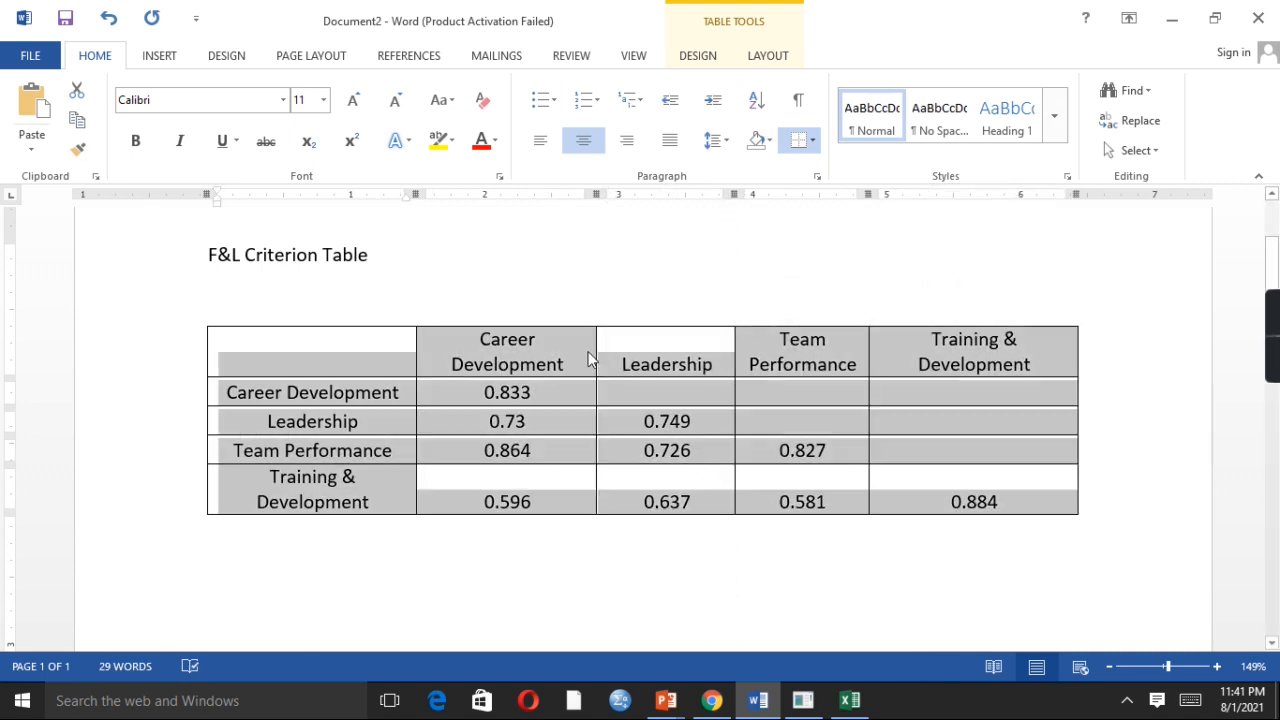
left_click(628, 341)
Step: Remove all borders from the F&L criterion table
left_click_drag(263, 354, 1013, 467)
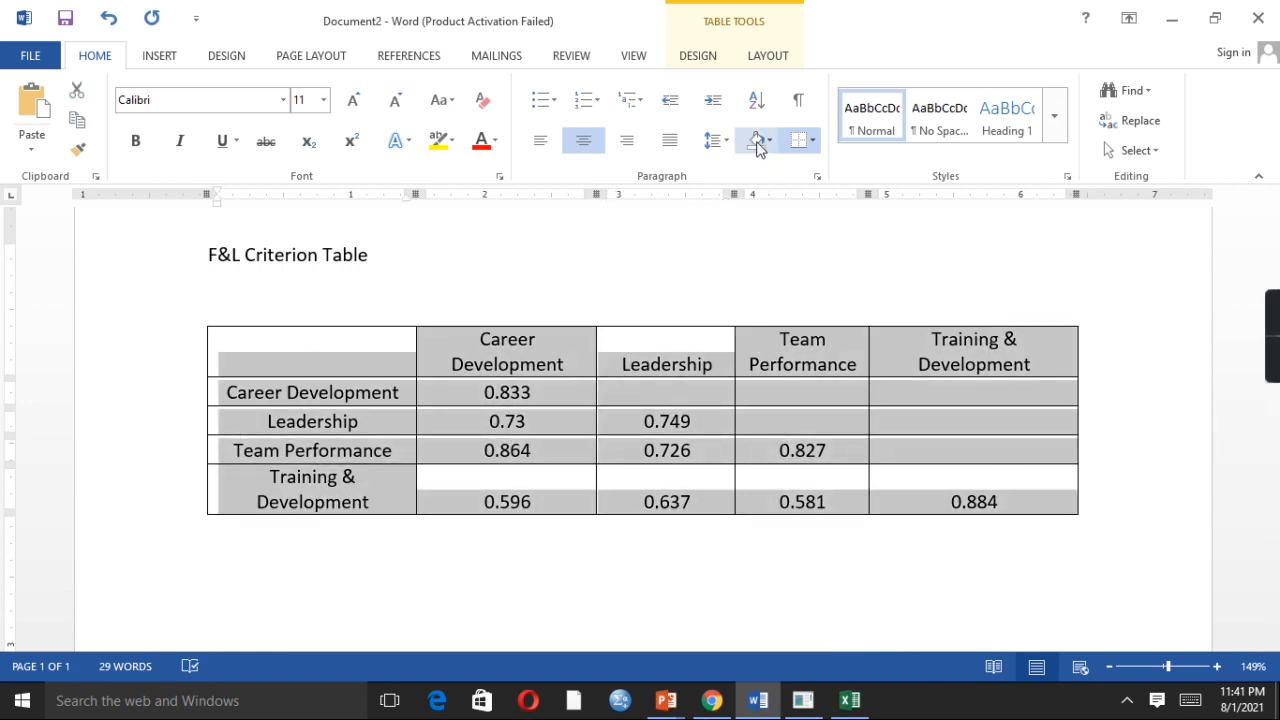
left_click(812, 142)
left_click(813, 143)
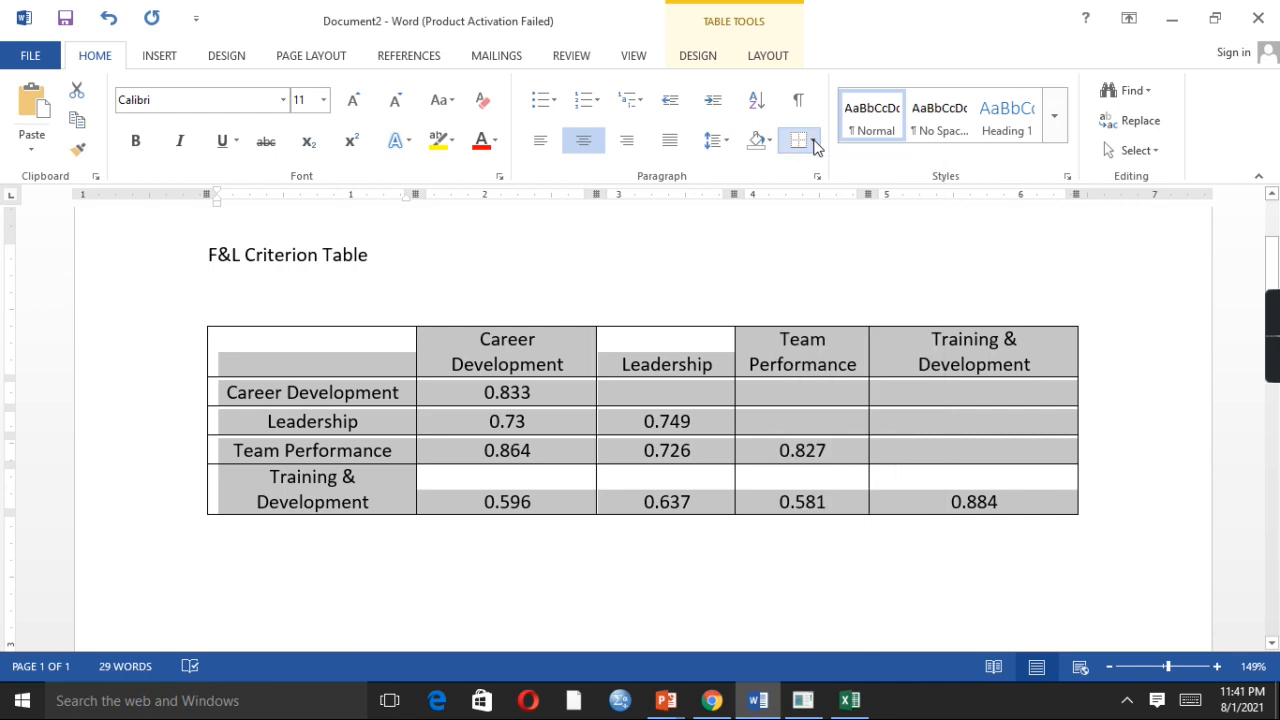
left_click(813, 142)
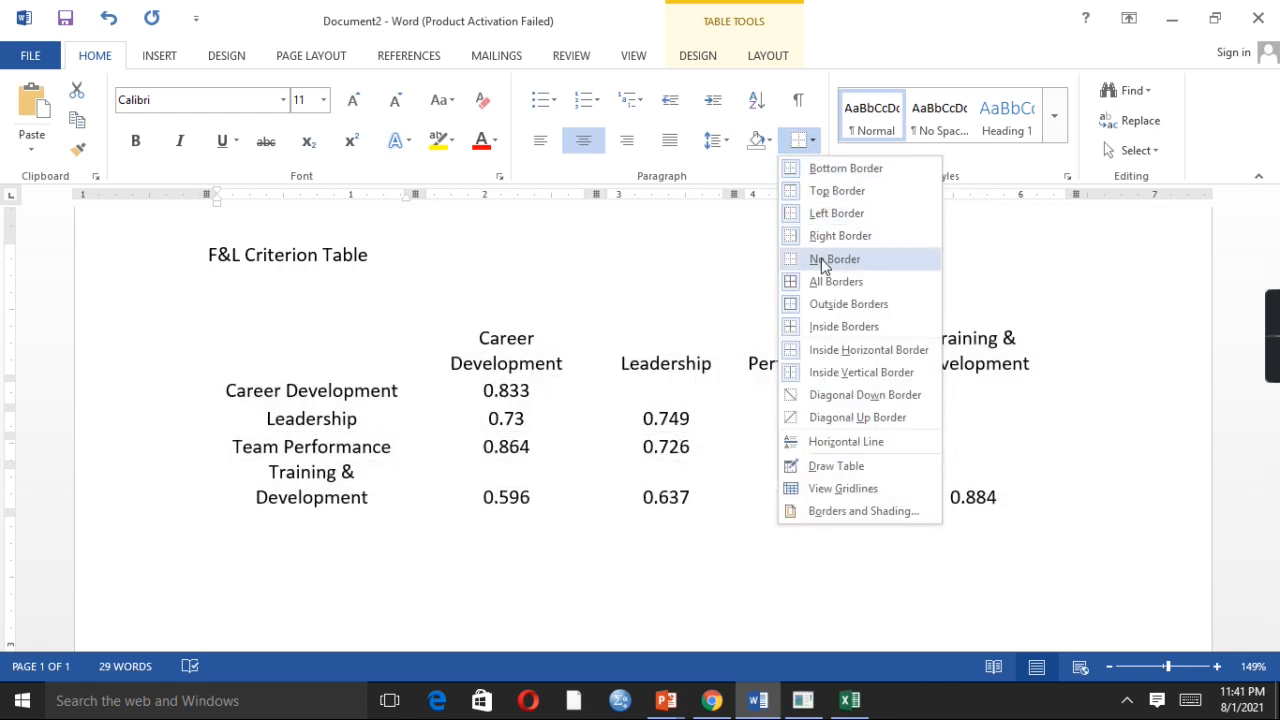
left_click(823, 262)
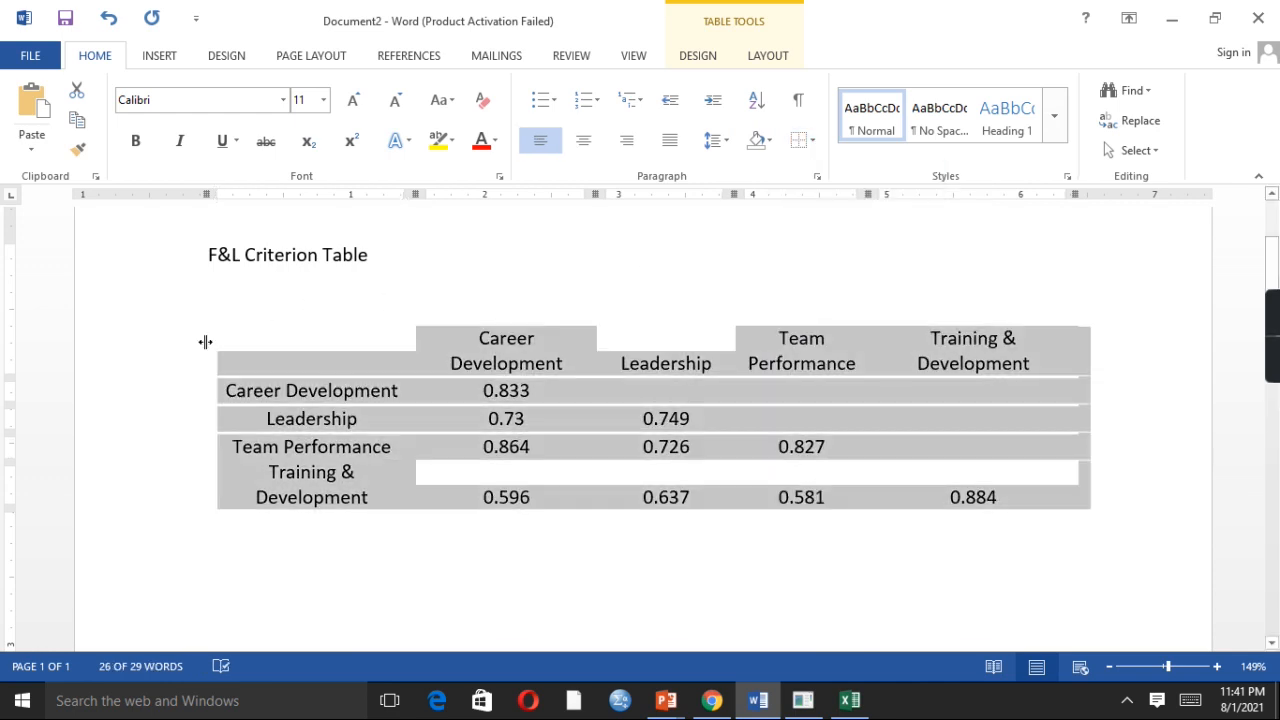
Step: Add a top and a bottom border to the header row of the F&L criterion table
left_click(249, 347)
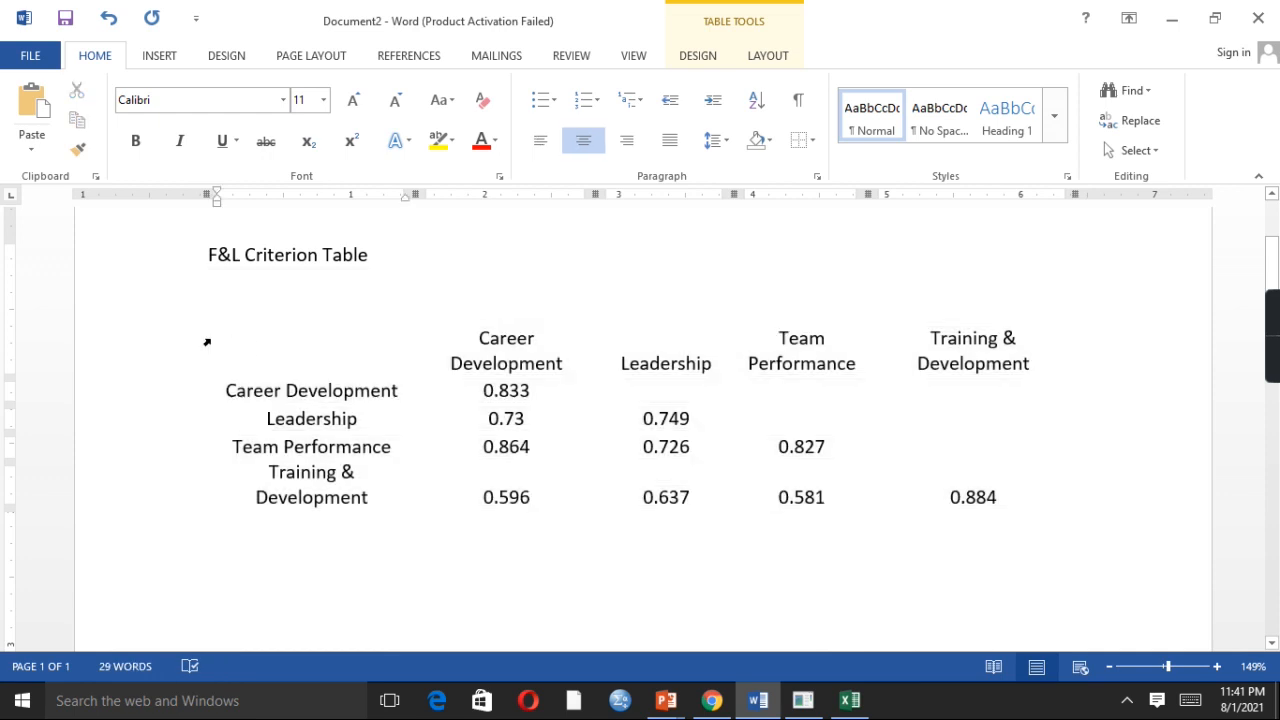
left_click(207, 342)
key("shift+Right")
key("shift+Right")
key("shift+Right")
key("shift+Right")
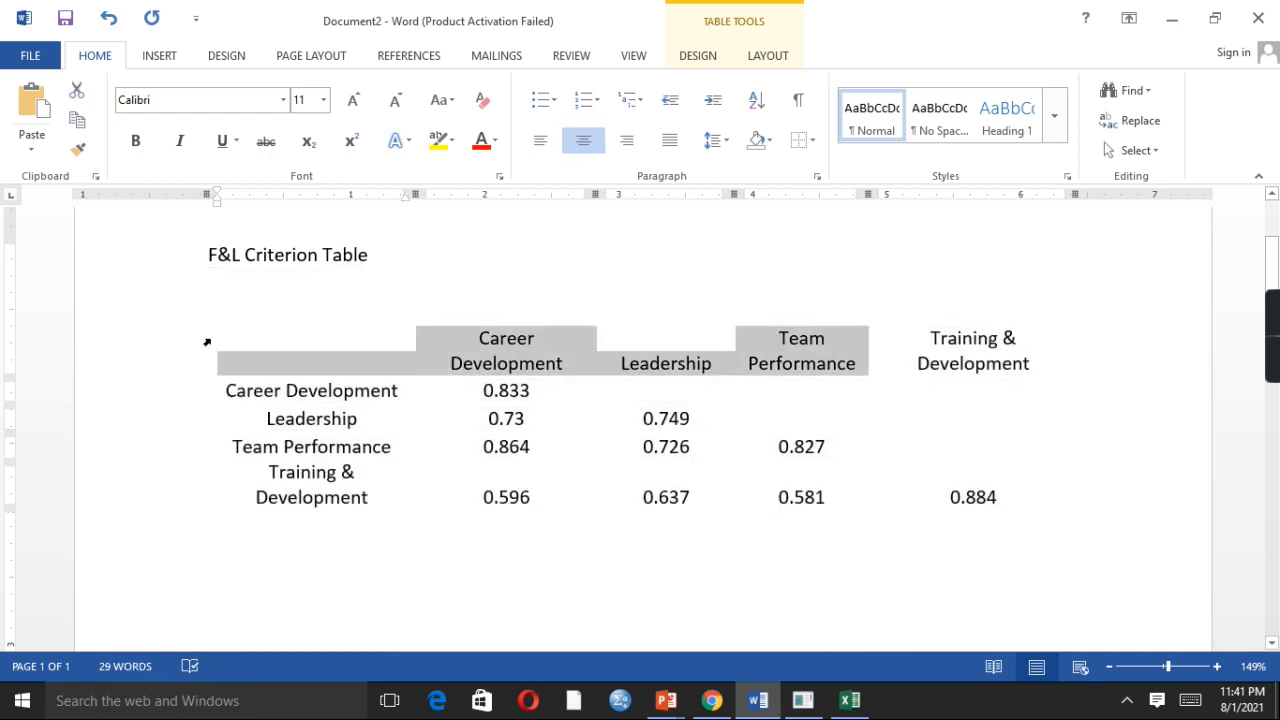
left_click(812, 143)
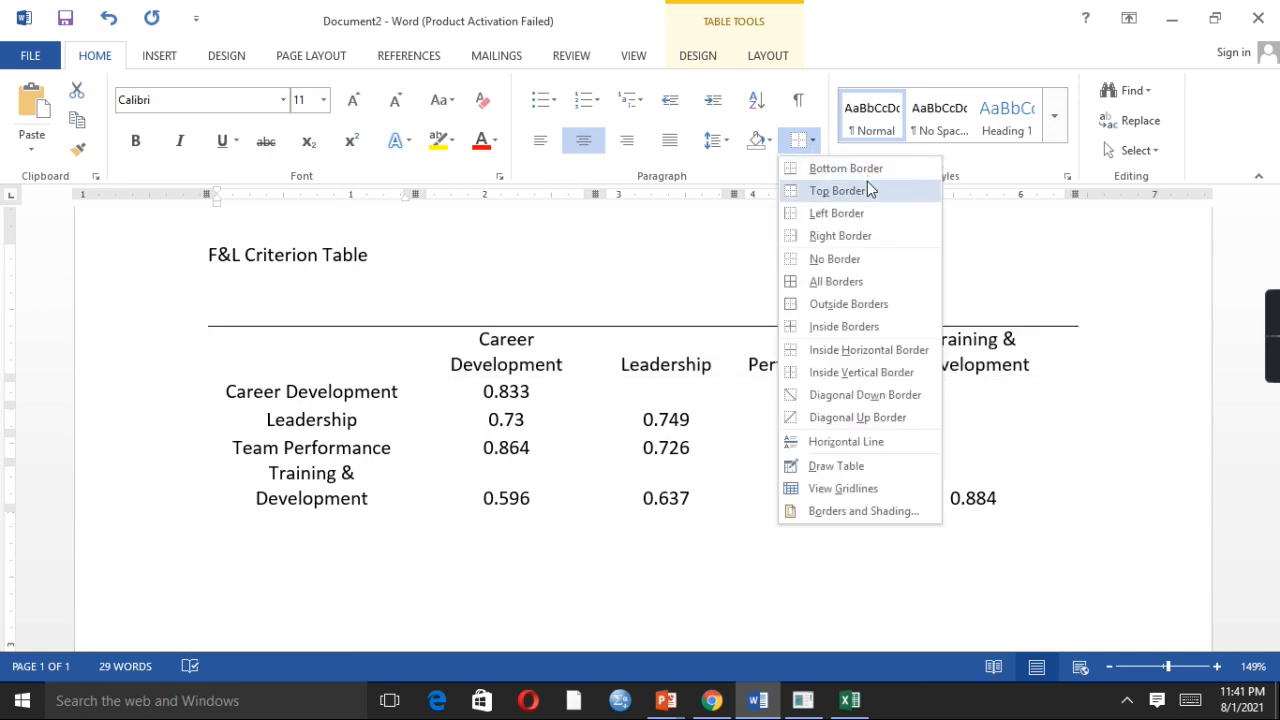
left_click(867, 186)
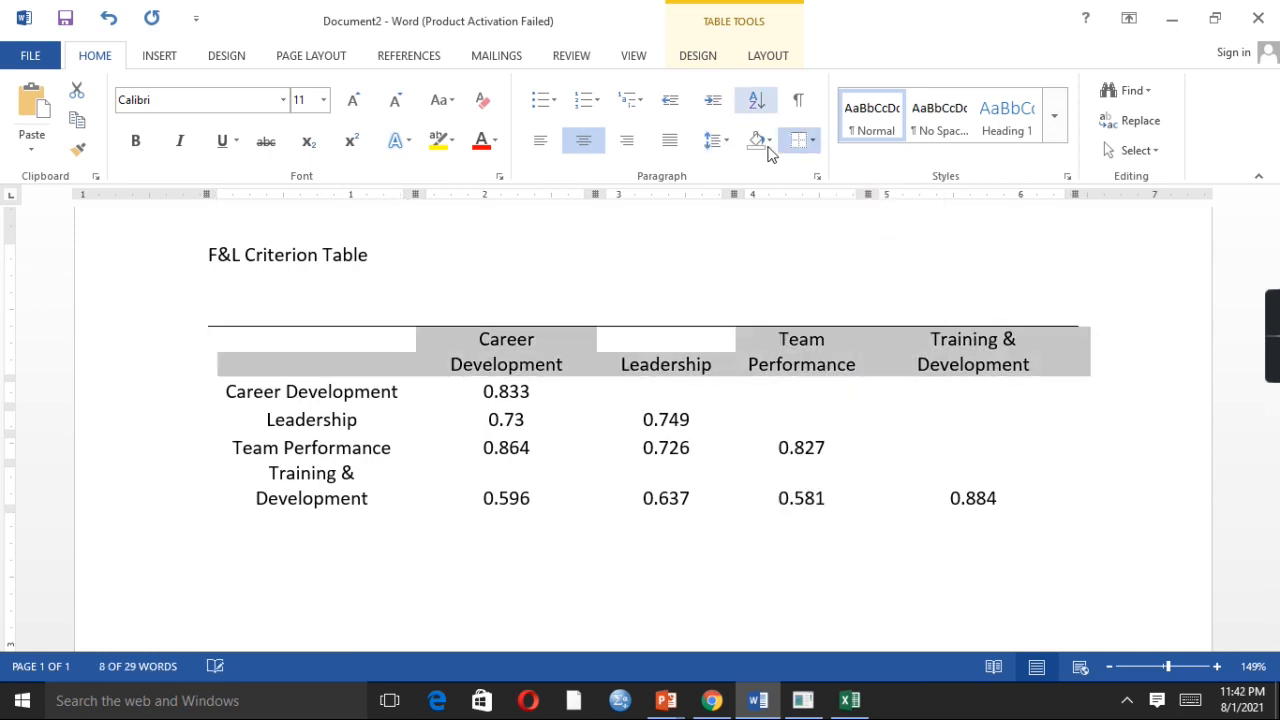
left_click(810, 141)
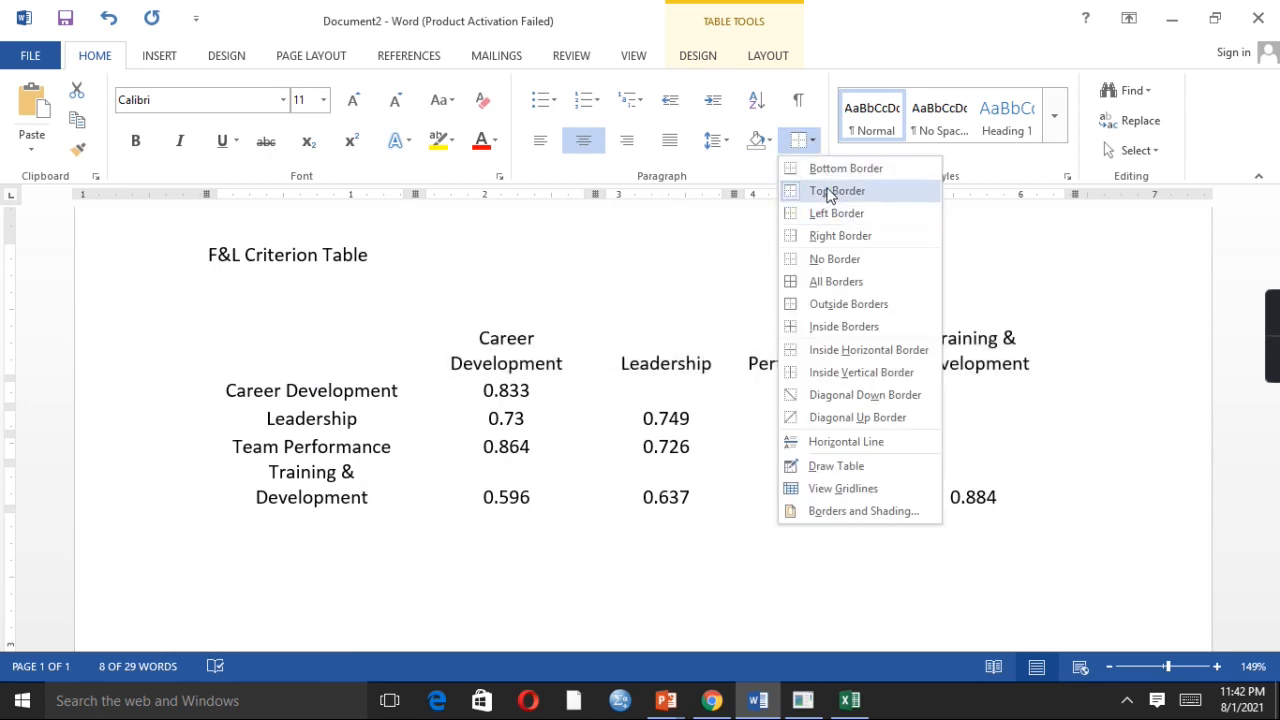
left_click(831, 172)
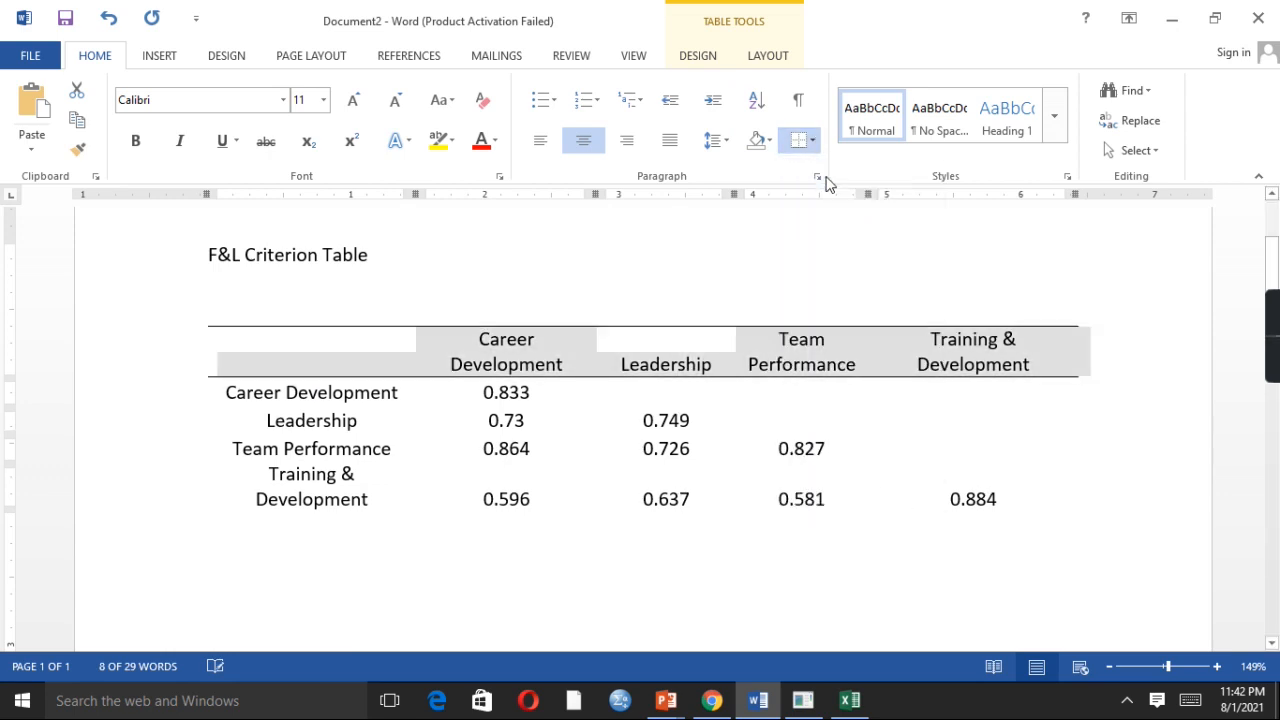
Step: Add a bottom border under the table's last row, Training & Development
left_click(183, 508)
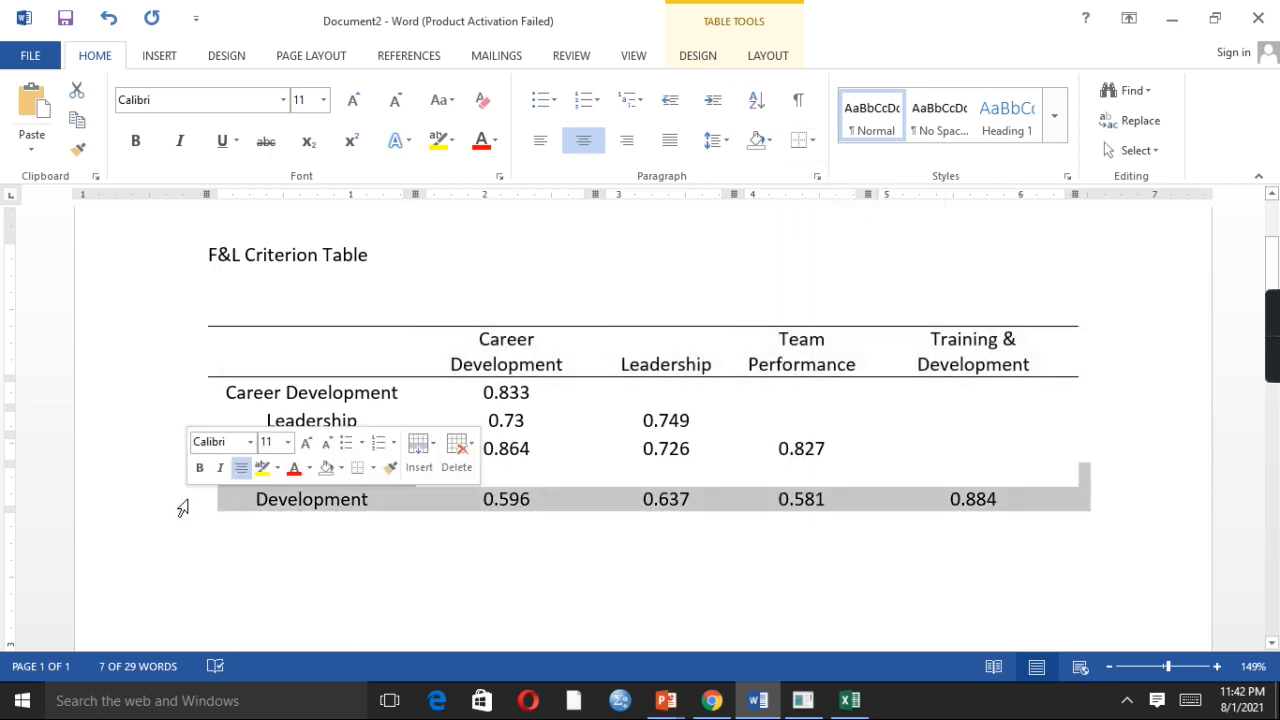
left_click(812, 141)
left_click(848, 171)
left_click(1049, 500)
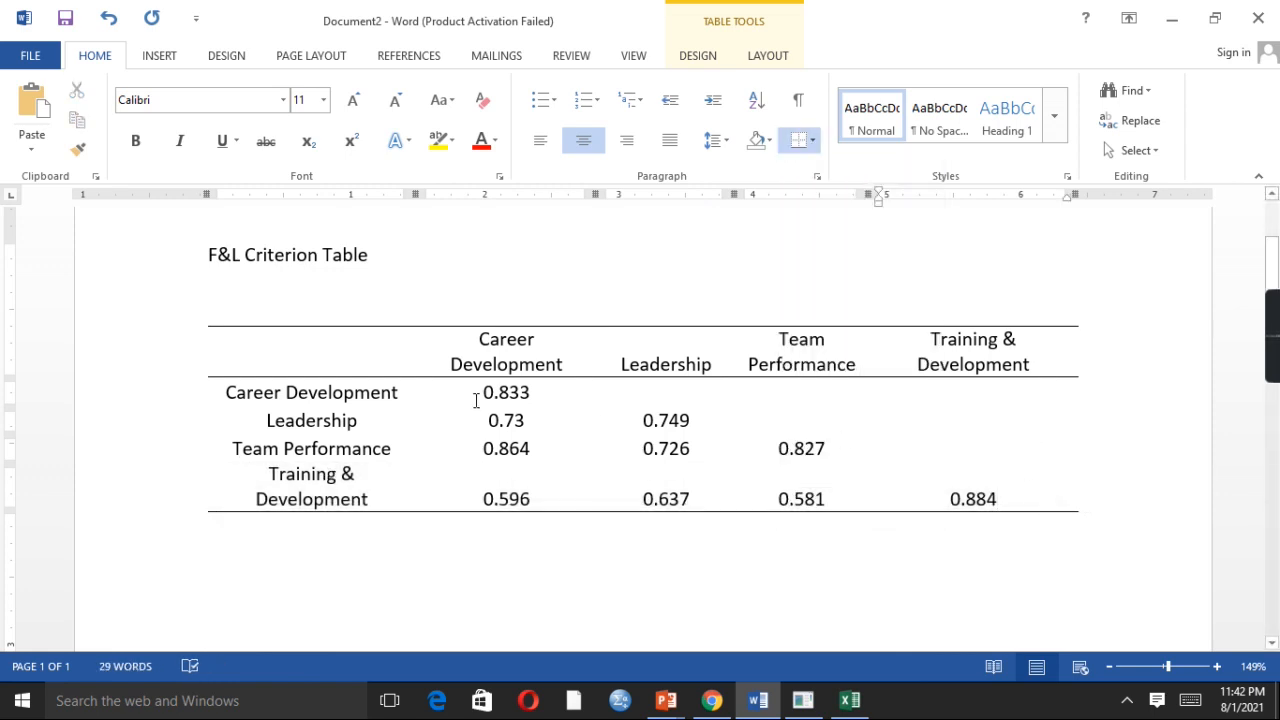
Step: Set the Leadership value in the Career Development column to three decimals, 0.730
left_click(528, 418)
type("0")
left_click(712, 595)
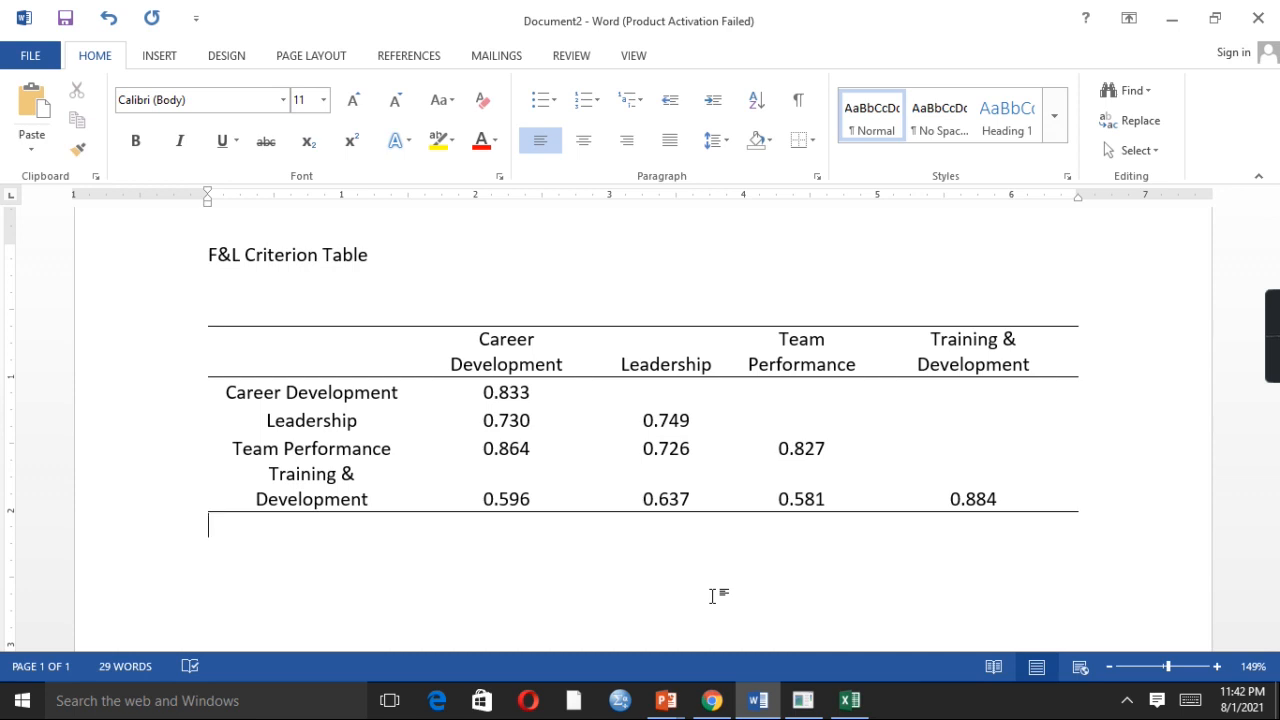
Step: Switch to SmartPLS and copy the Cross Loadings results in Excel format
scroll(640, 420, "down", 3)
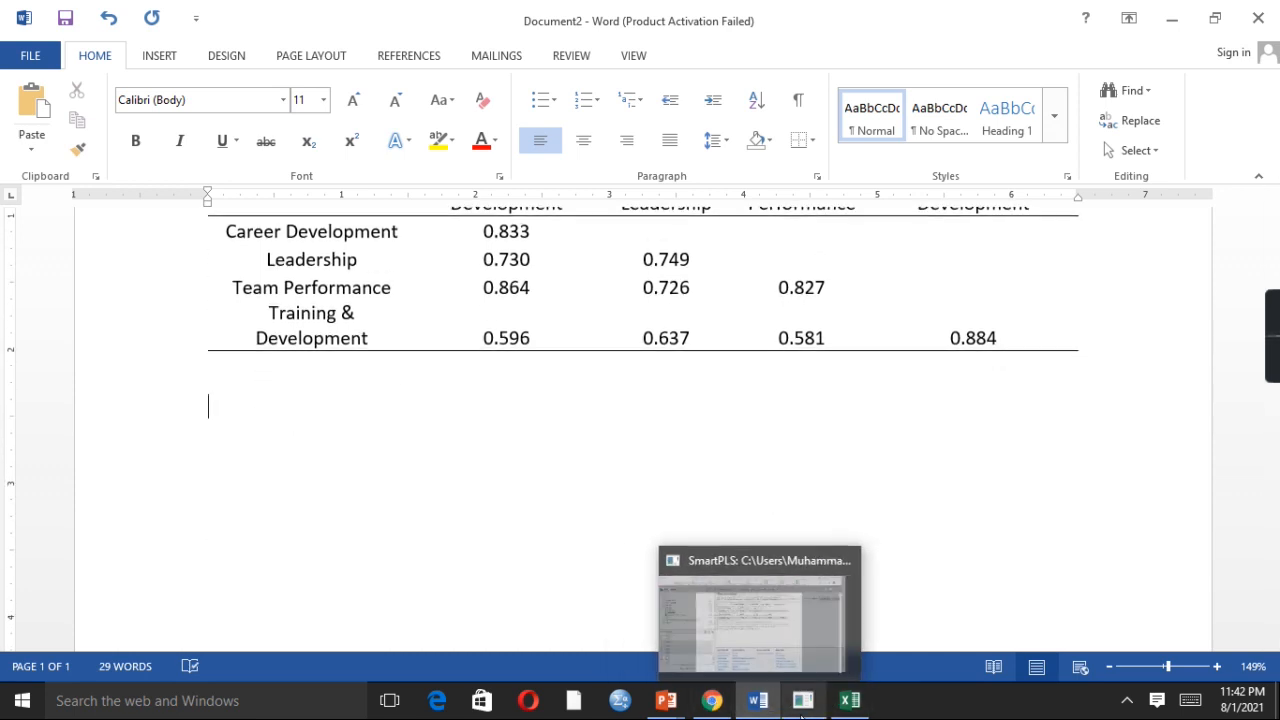
left_click(802, 705)
left_click(620, 184)
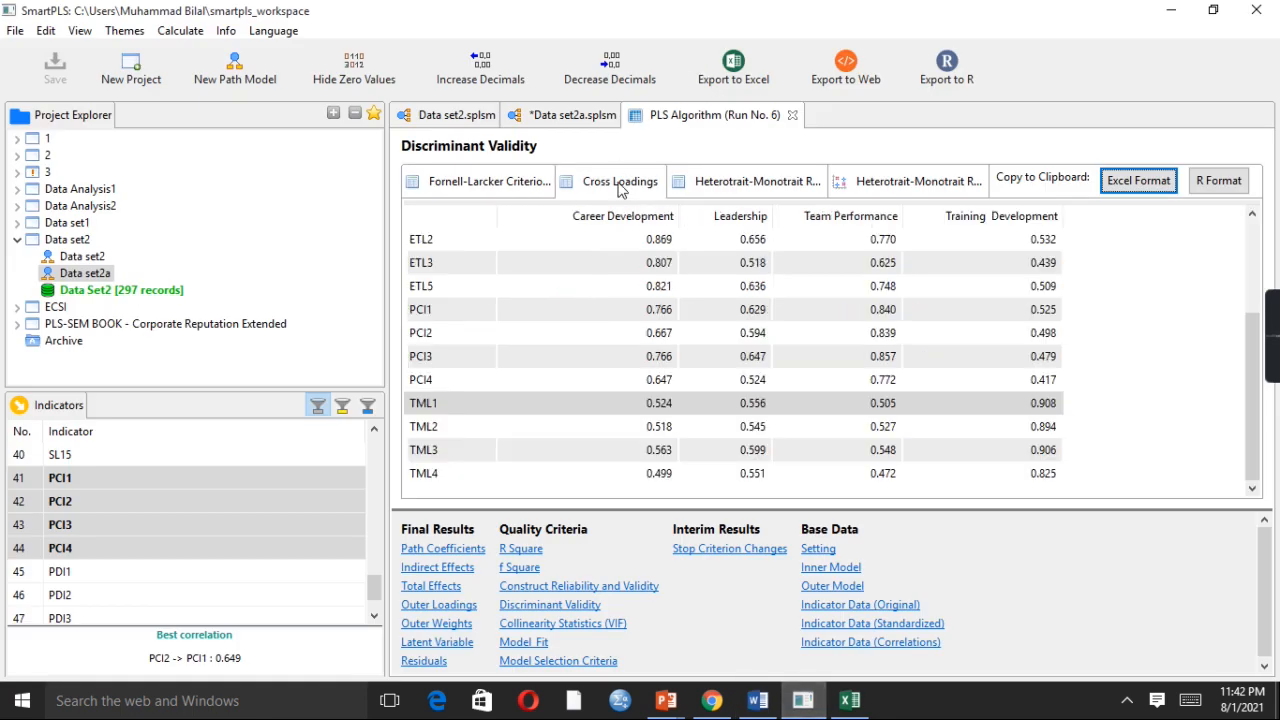
left_click(1155, 196)
Step: Paste the cross loadings at cell N6 of the Excel sheet and apply all borders to them
left_click(850, 700)
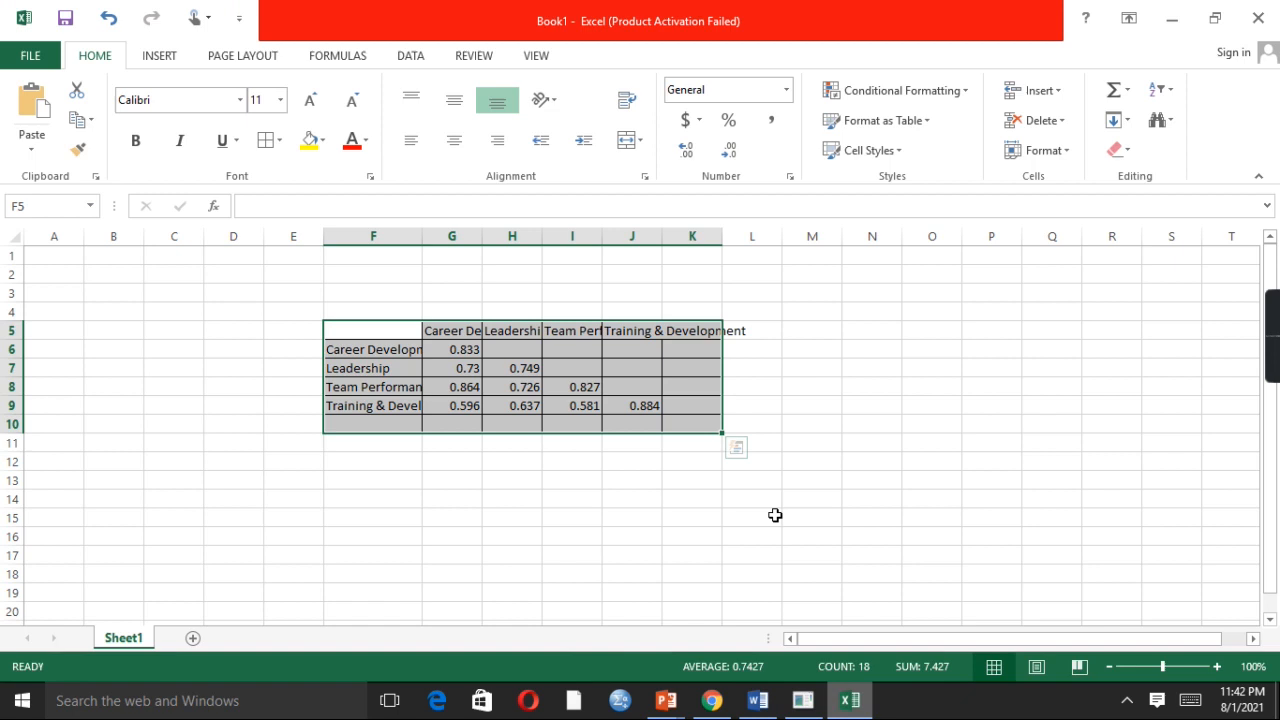
left_click(863, 356)
key("ctrl+v")
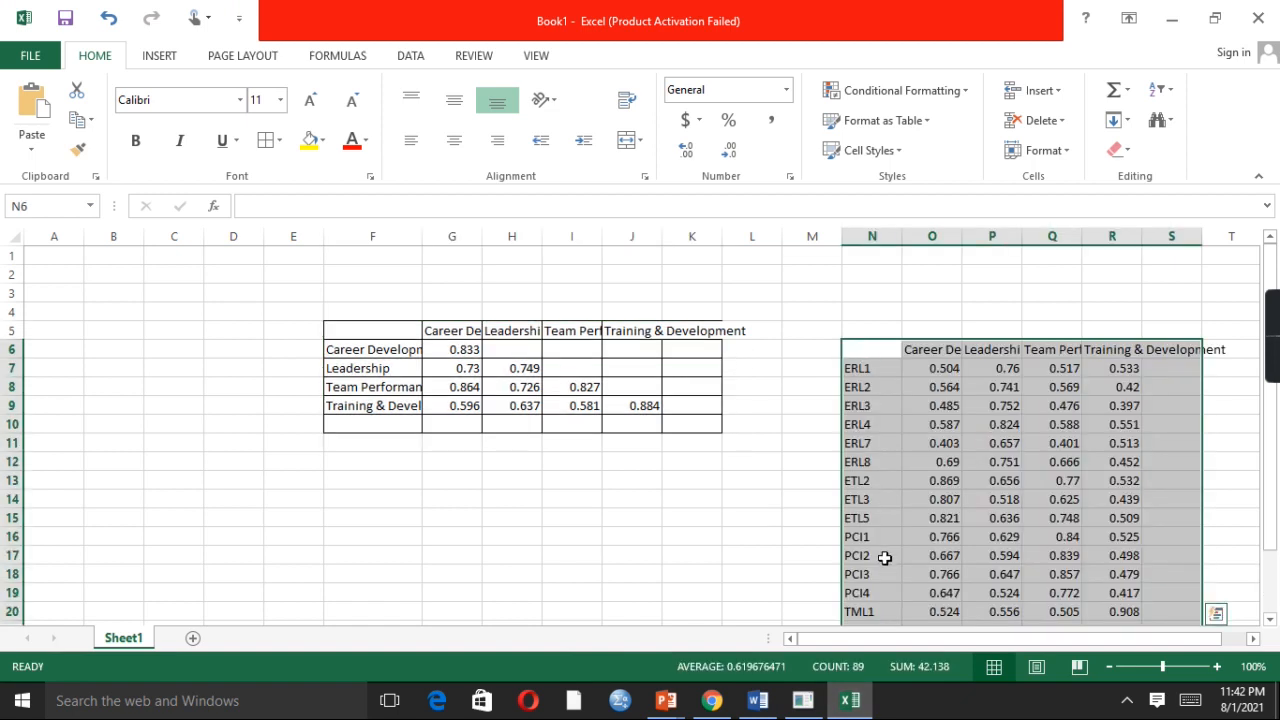
left_click(280, 148)
left_click(302, 307)
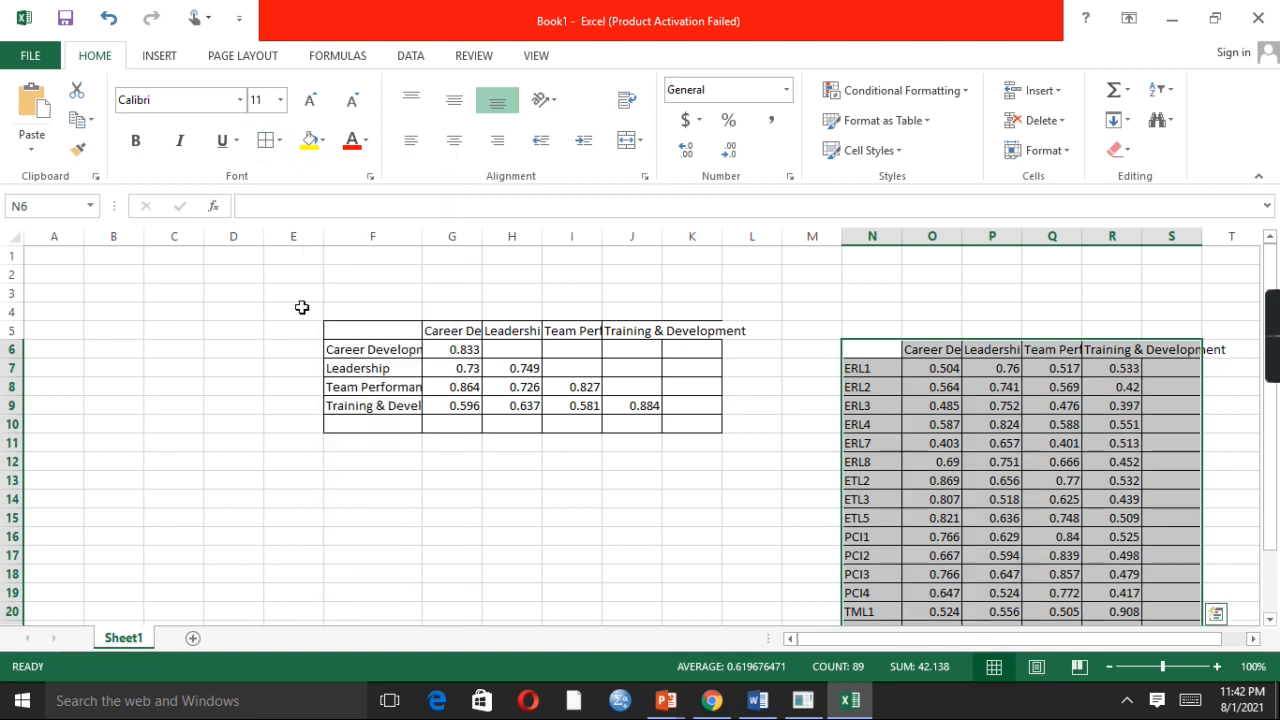
Step: Copy the bordered cross-loadings range and enter the heading "Cross Loading Analysis Table" below the first table in the Word document
key("ctrl+c")
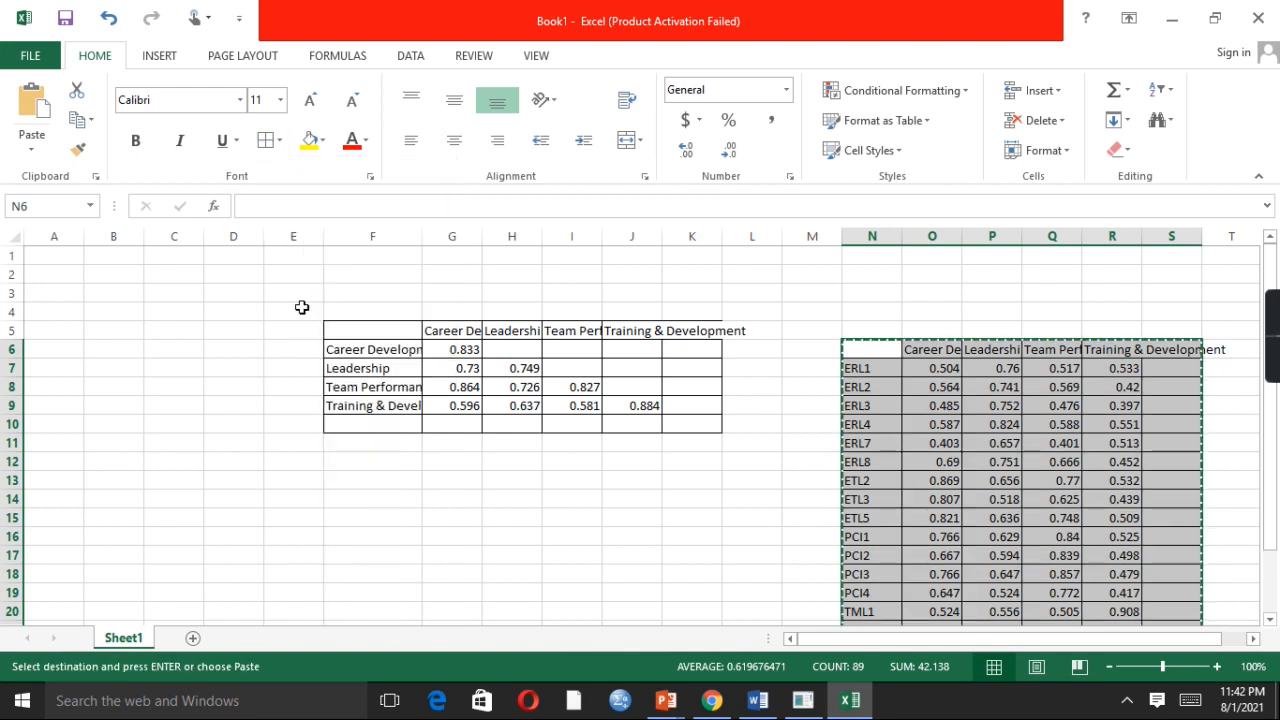
left_click(758, 700)
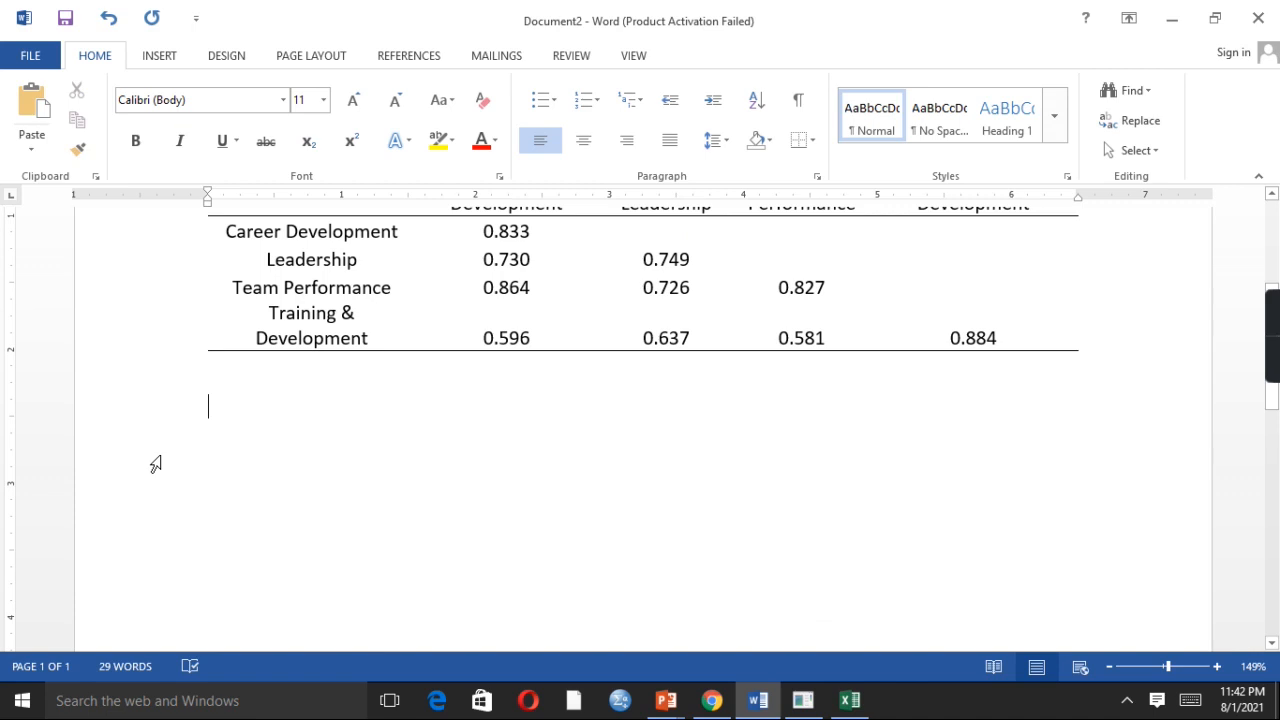
type("C")
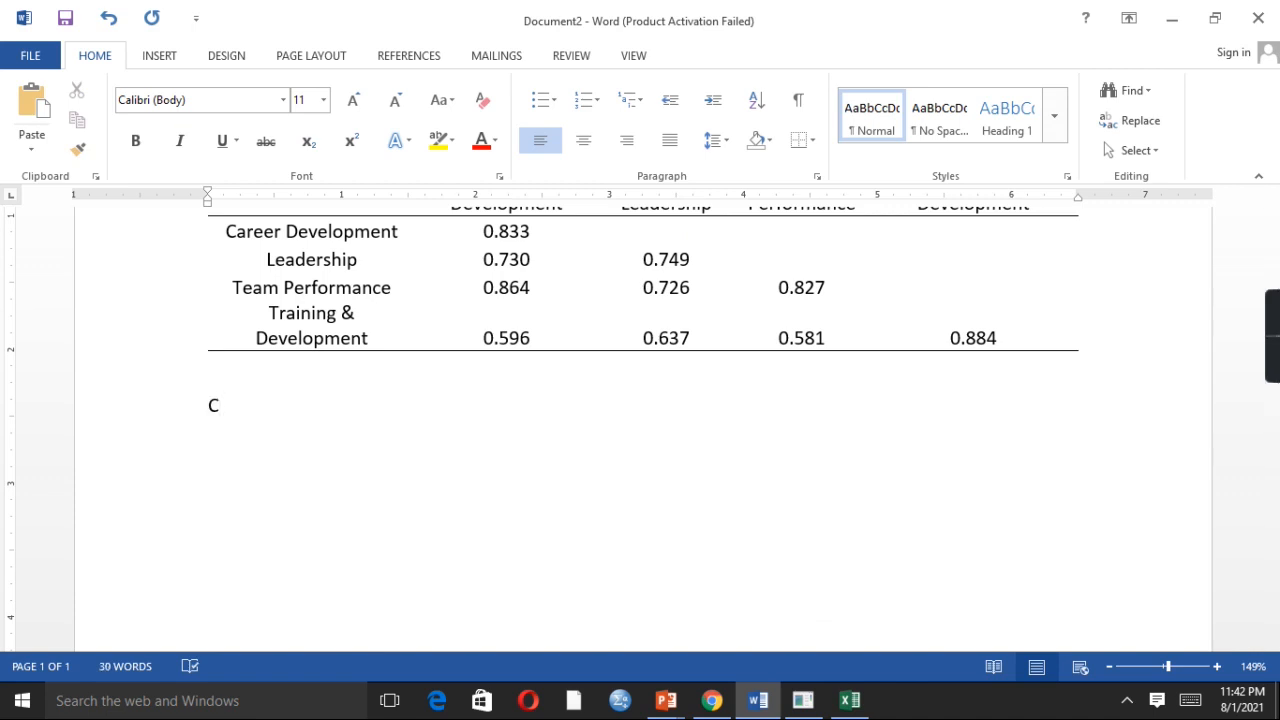
type("ross Loading Analysis Table")
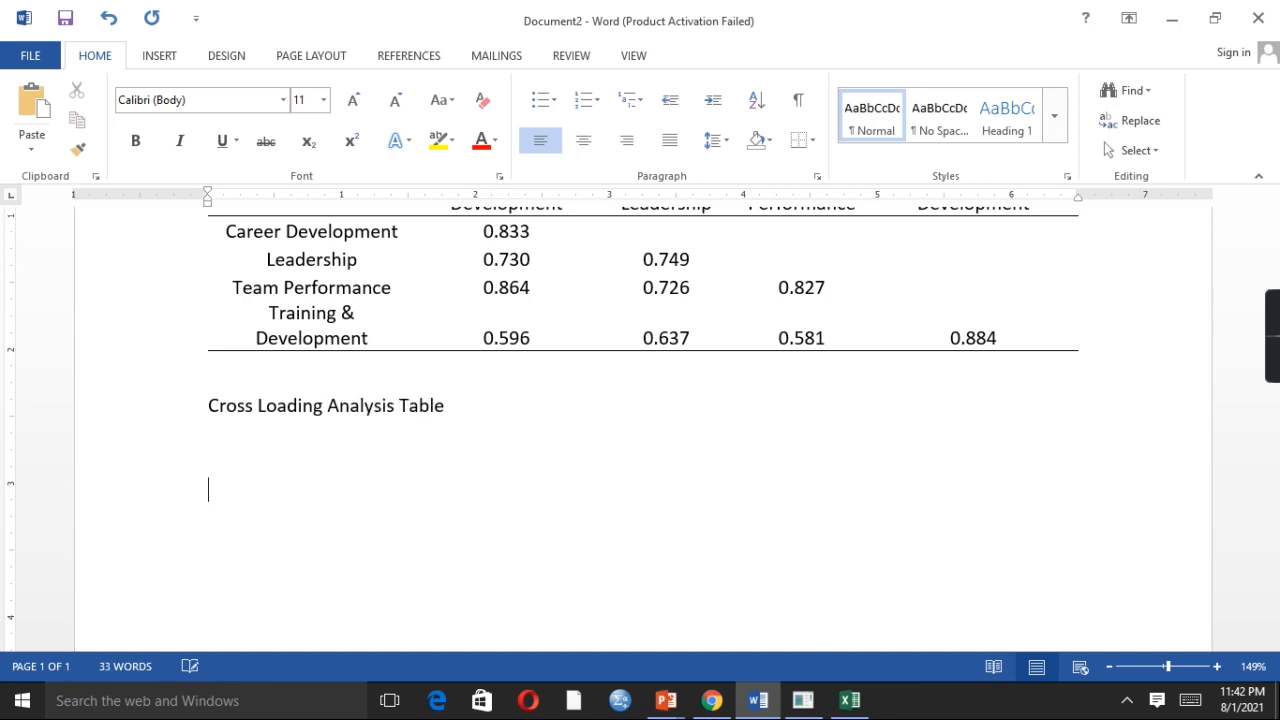
Step: Paste the cross-loadings table below its heading and right-align the text of all its cells
key("ctrl+v")
scroll(165, 463, "up", 4)
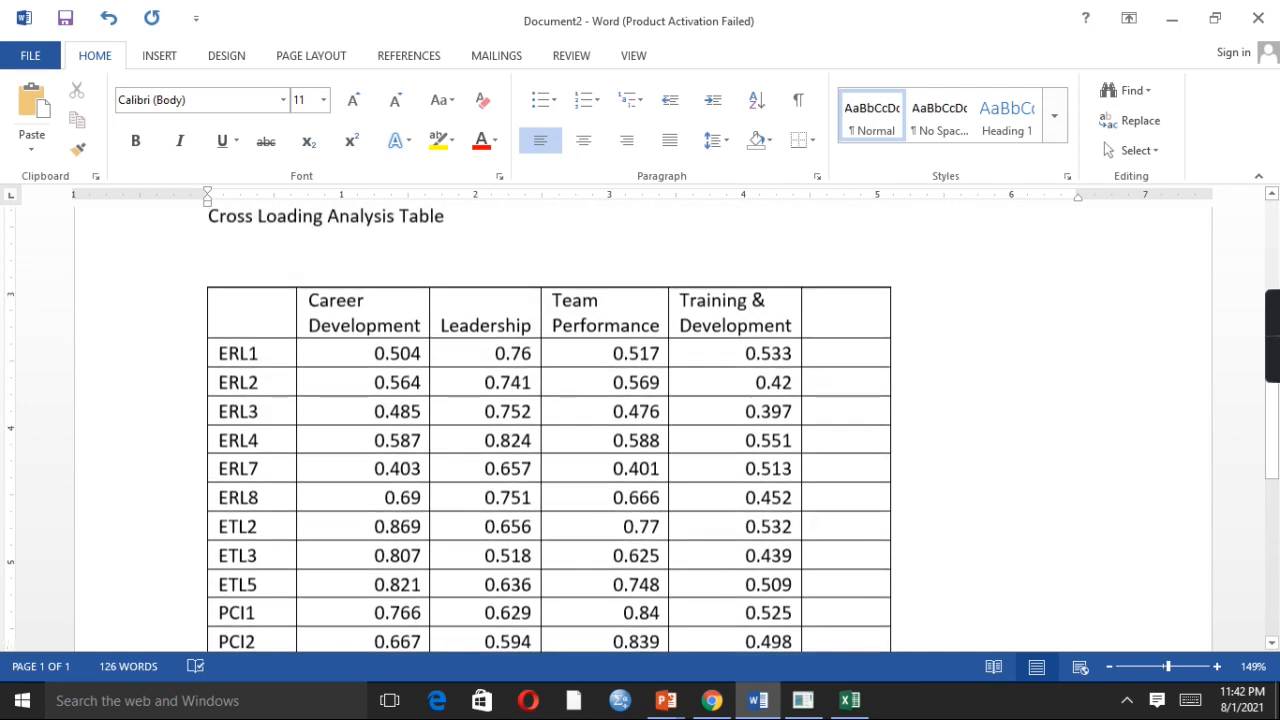
left_click_drag(229, 386, 847, 557)
key("ctrl+r")
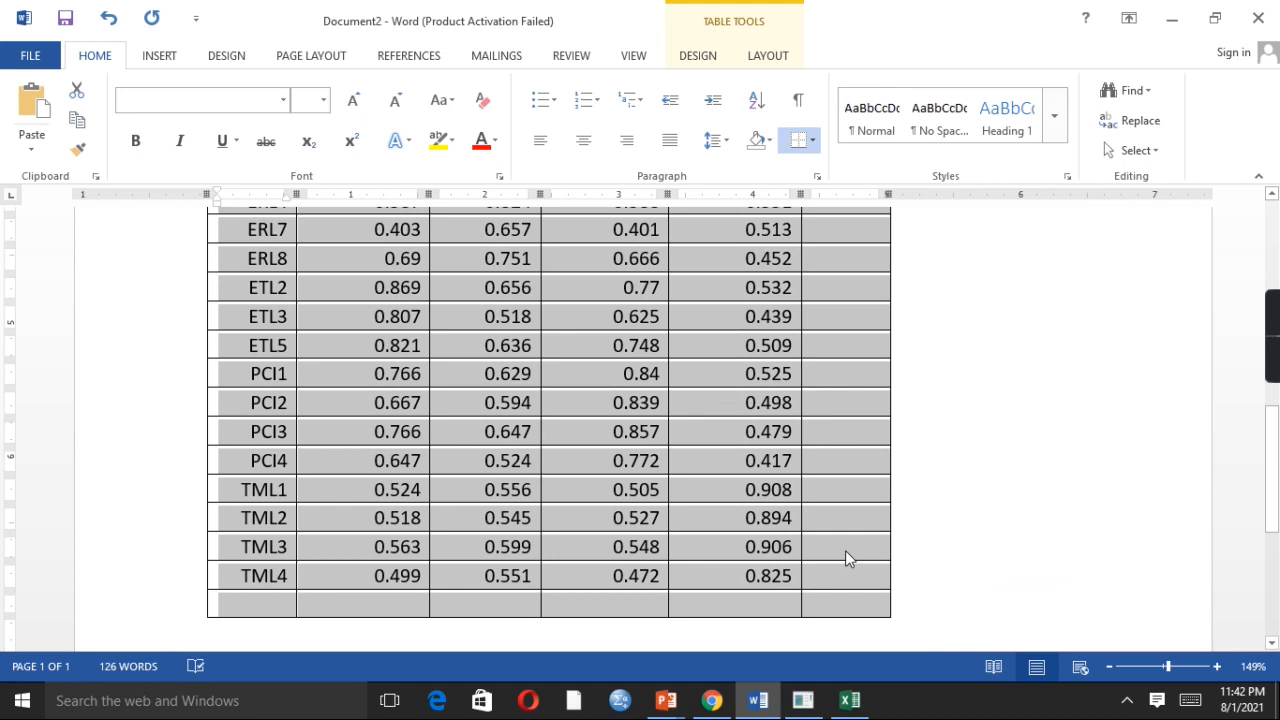
Step: AutoFit the cross-loadings table to the window width
right_click(845, 550)
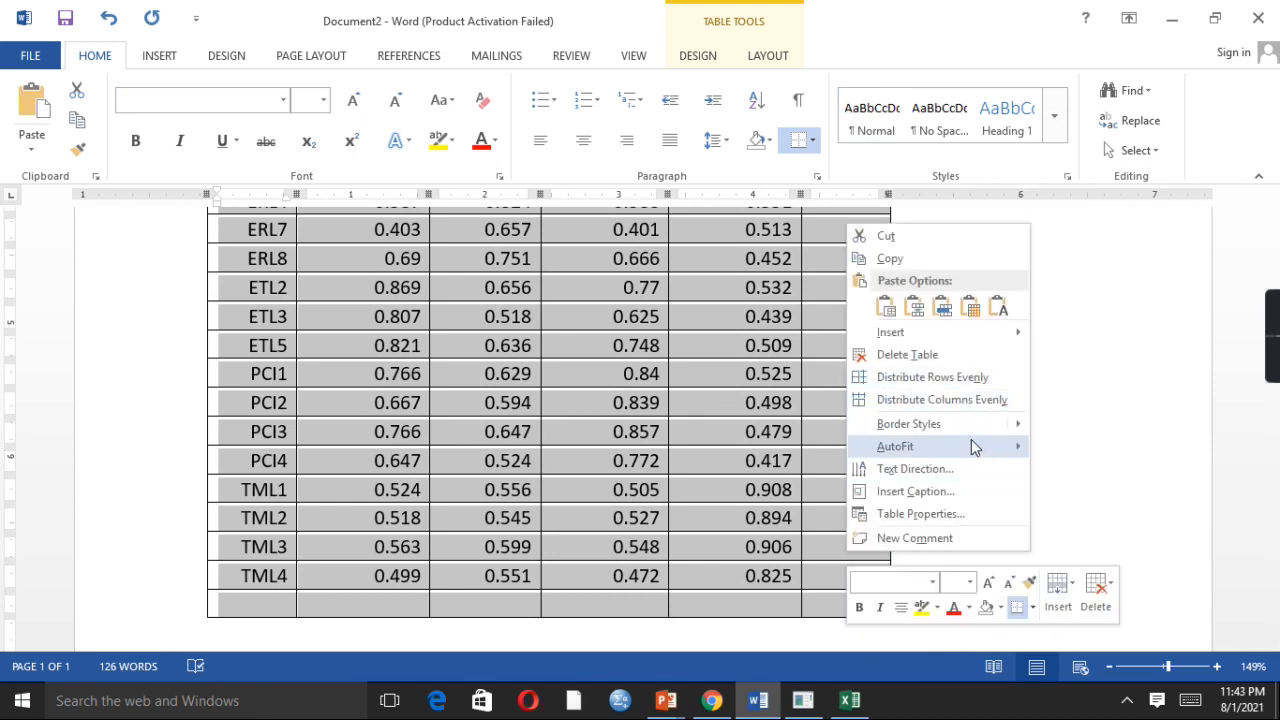
mouse_move(952, 447)
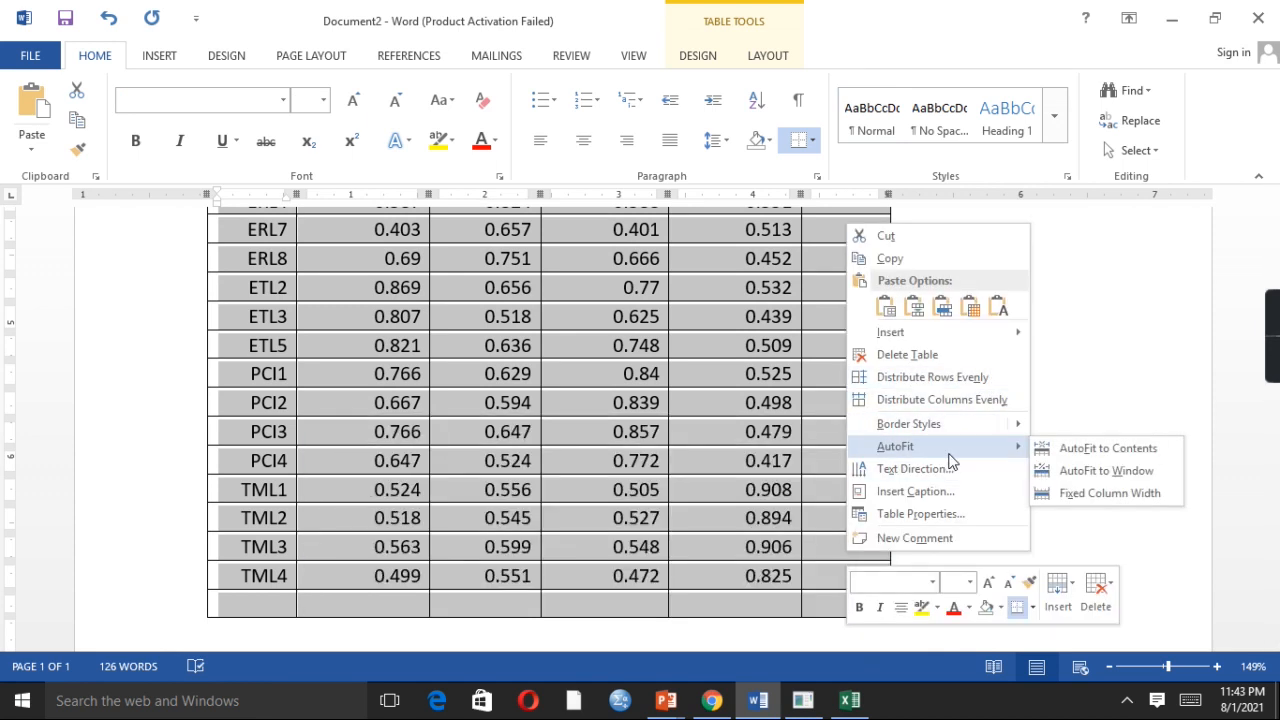
left_click(1099, 485)
scroll(1094, 486, "up", 5)
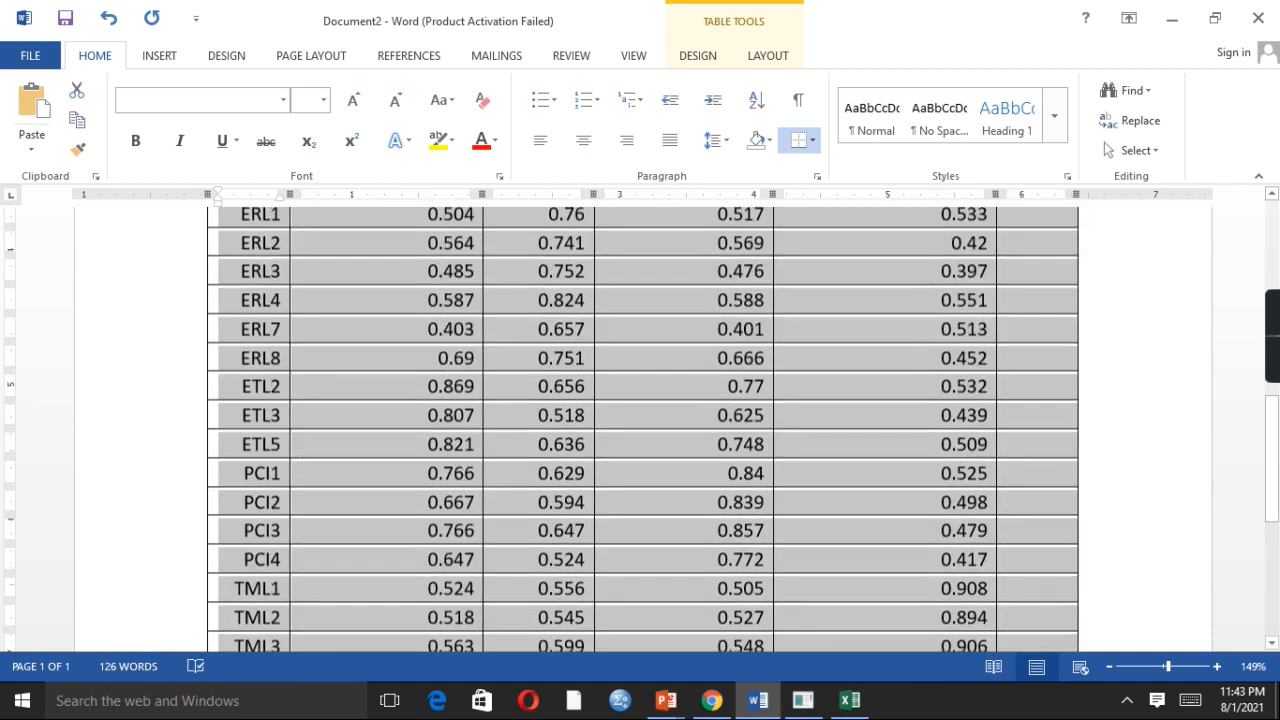
Step: Remove all borders from the entire cross-loadings table
left_click(229, 331)
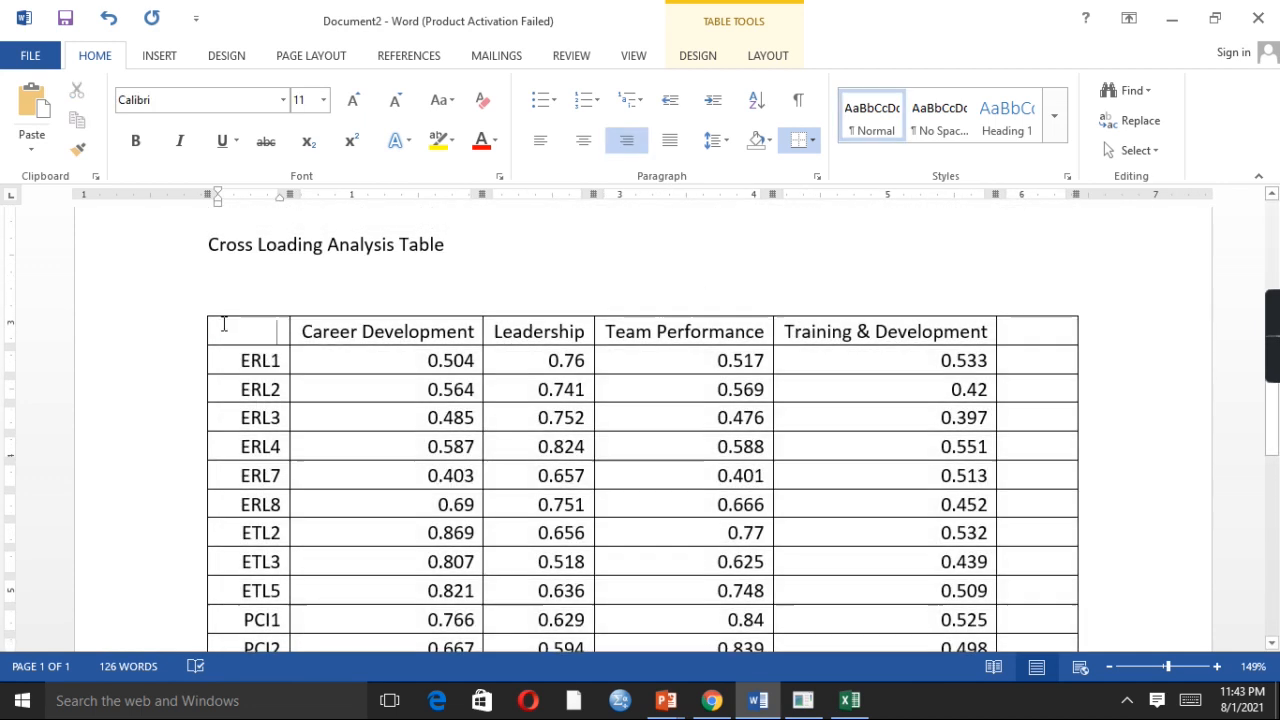
left_click_drag(223, 326, 1003, 449)
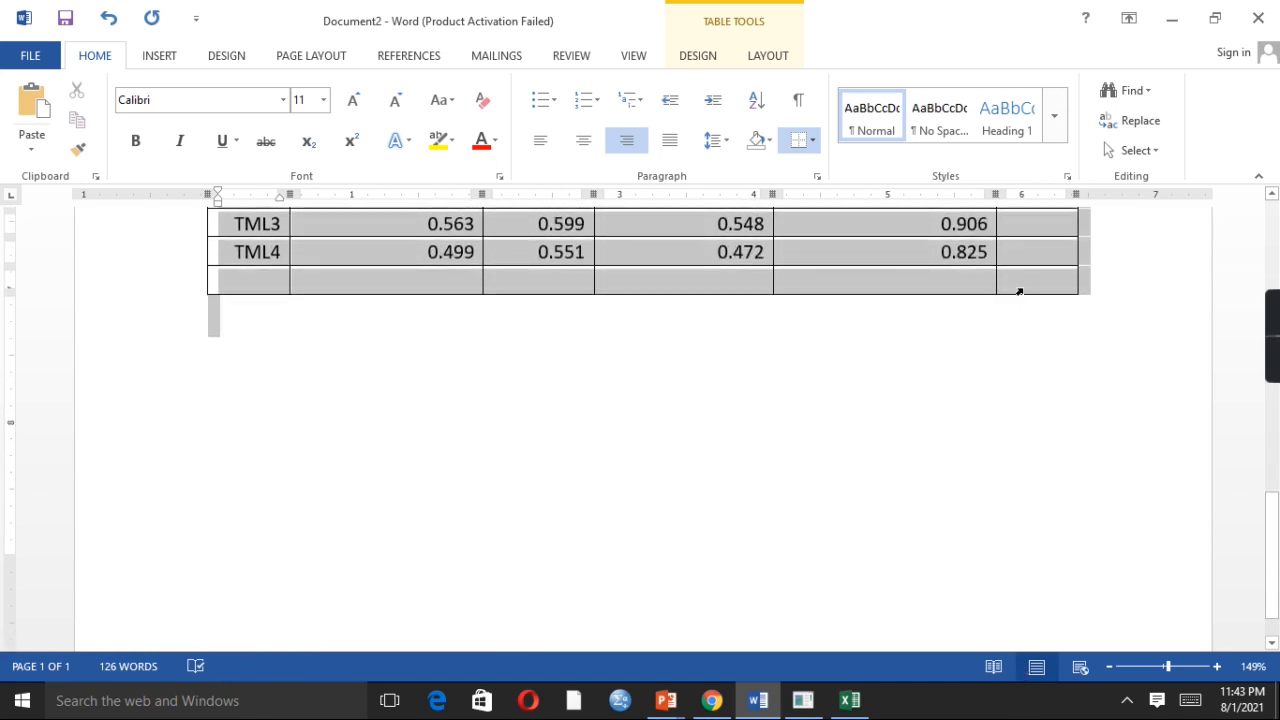
left_click_drag(1019, 291, 1017, 286)
left_click(816, 139)
left_click(825, 268)
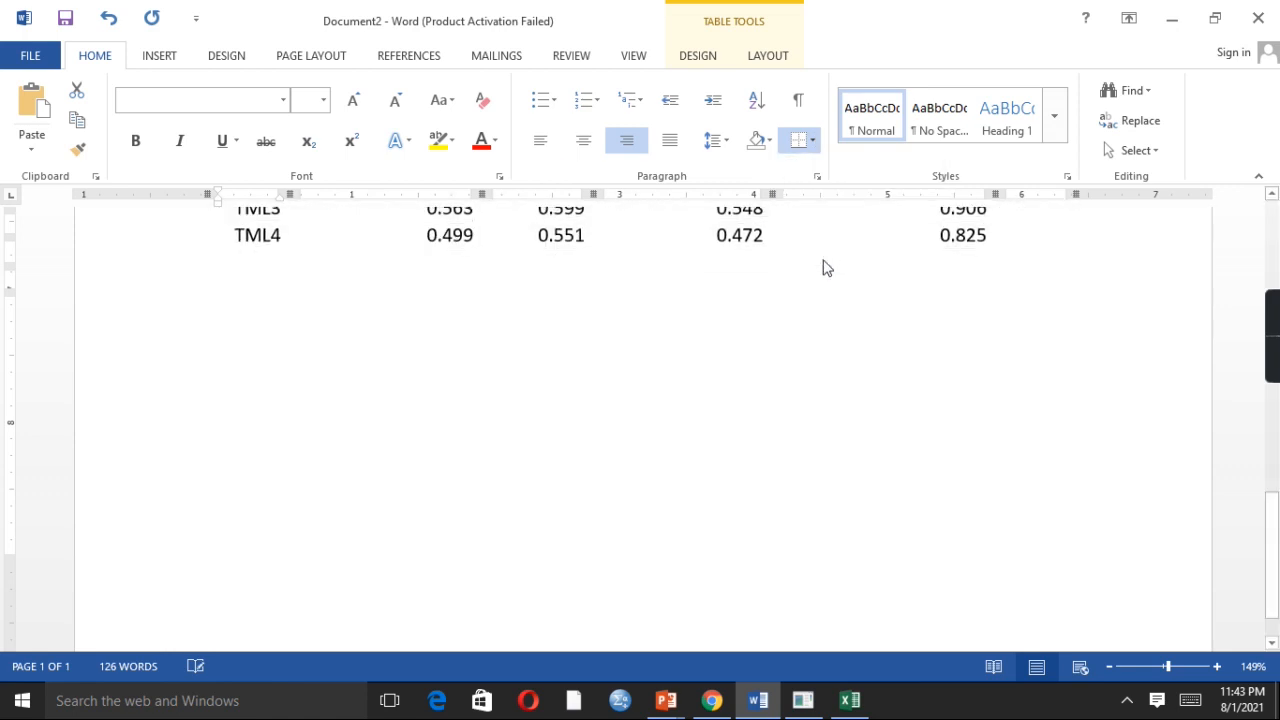
Step: Add a top border and a bottom border to the header row of the cross-loadings table
scroll(826, 268, "up", 8)
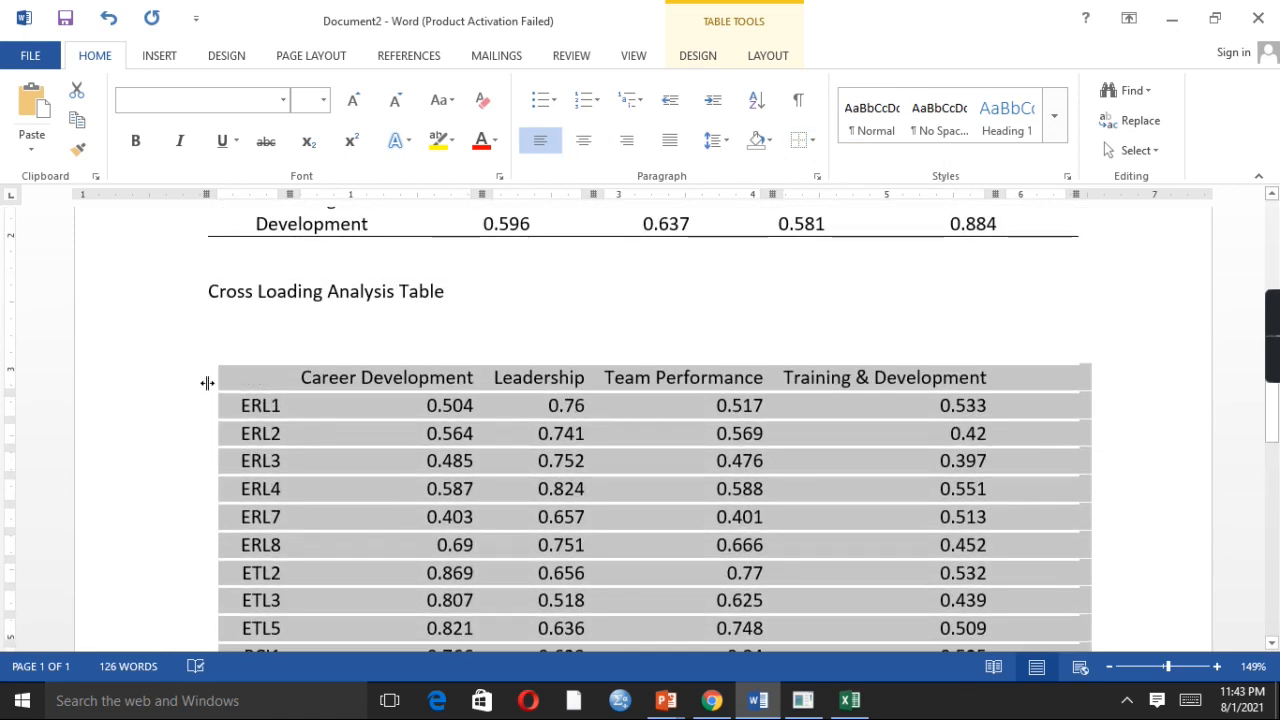
left_click(206, 379)
left_click(229, 372)
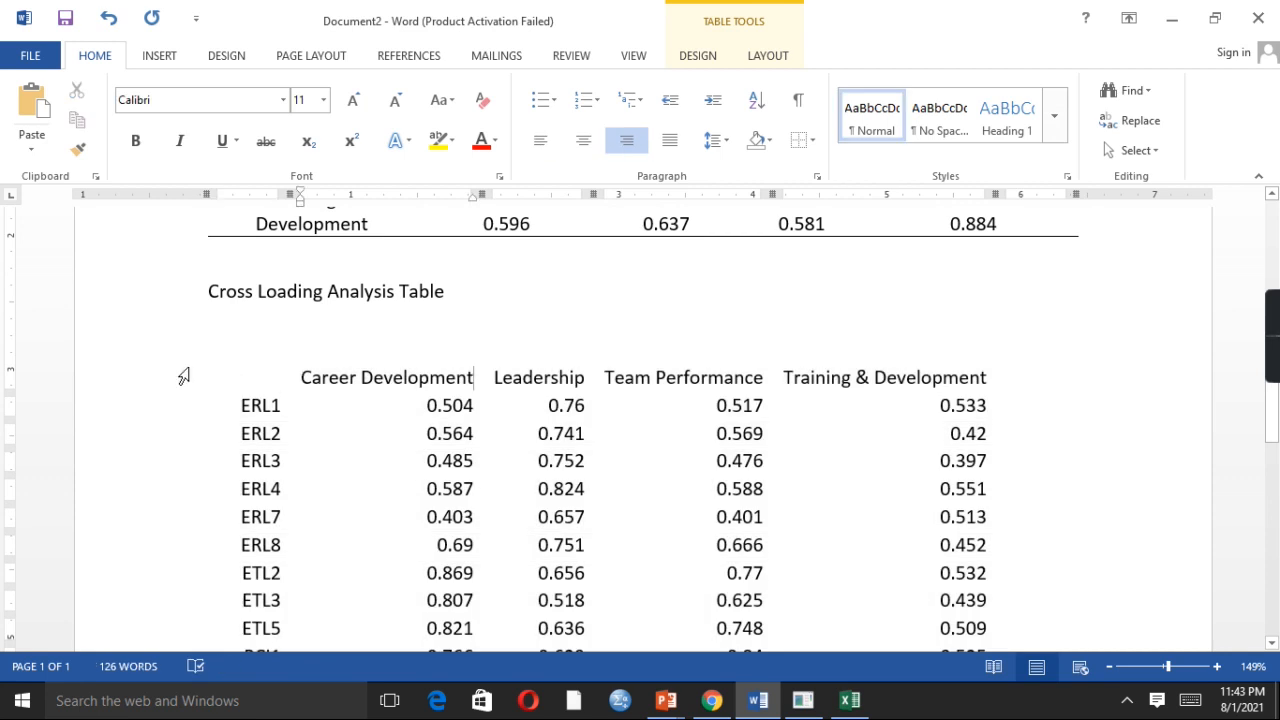
left_click(182, 374)
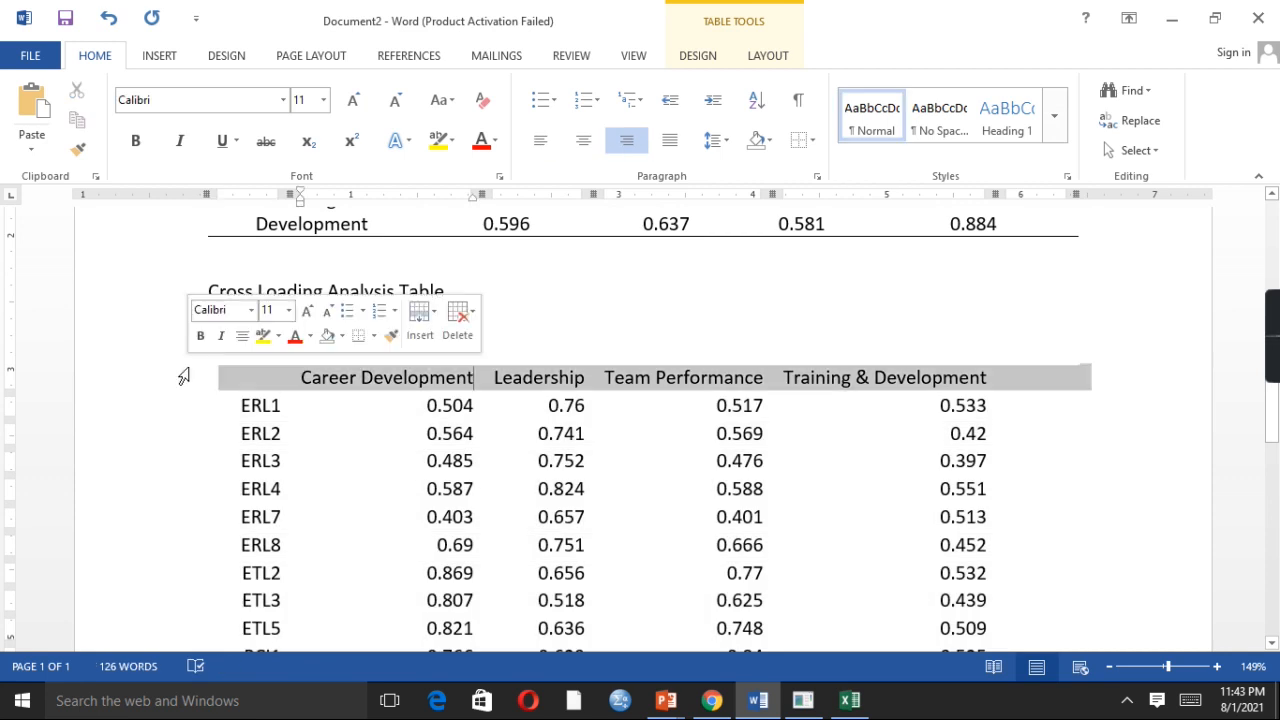
left_click(811, 140)
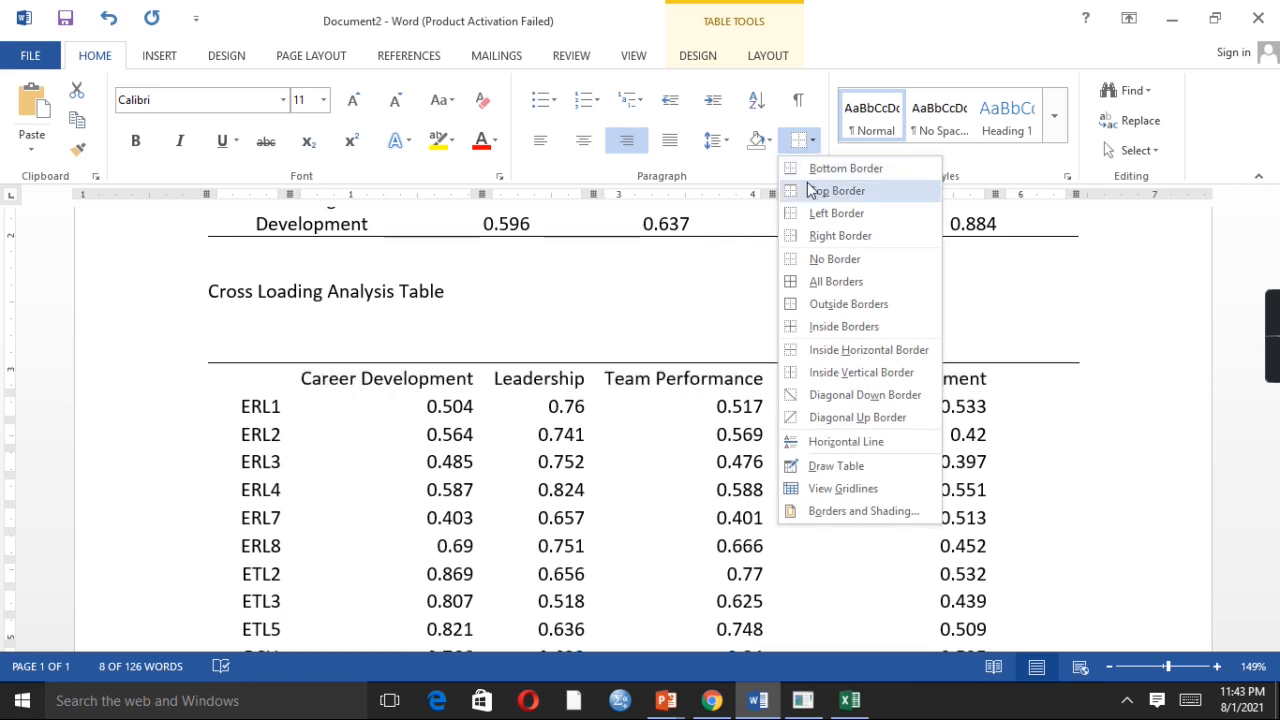
left_click(820, 190)
left_click(814, 145)
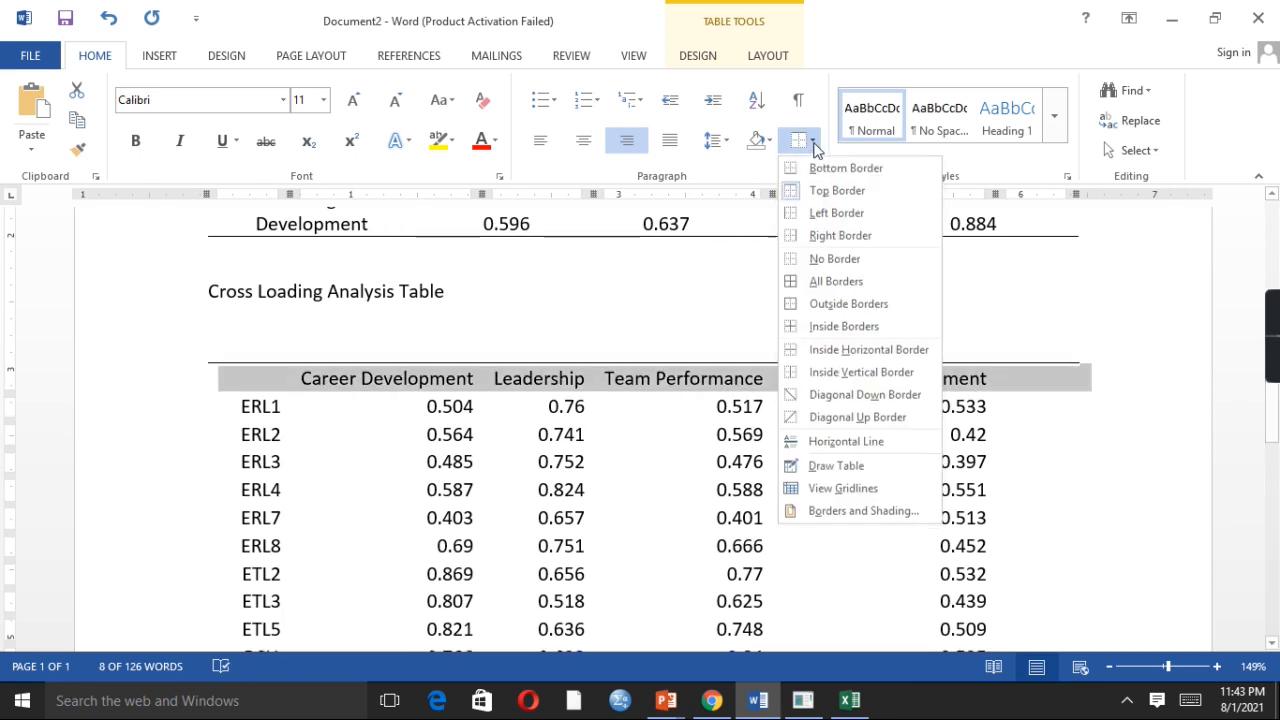
left_click(822, 172)
Step: Add a bottom border to the TML4 row, the last data row of the cross-loadings table
scroll(640, 420, "down", 5)
scroll(155, 280, "down", 2)
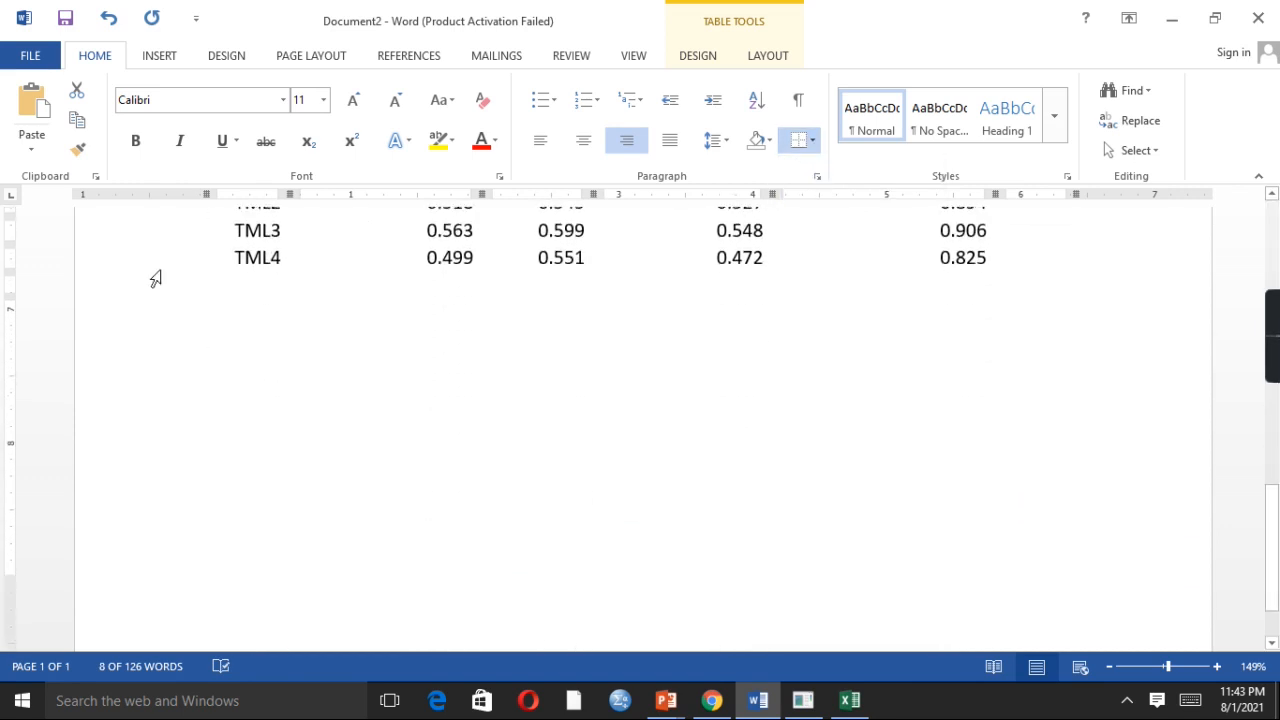
left_click(157, 262)
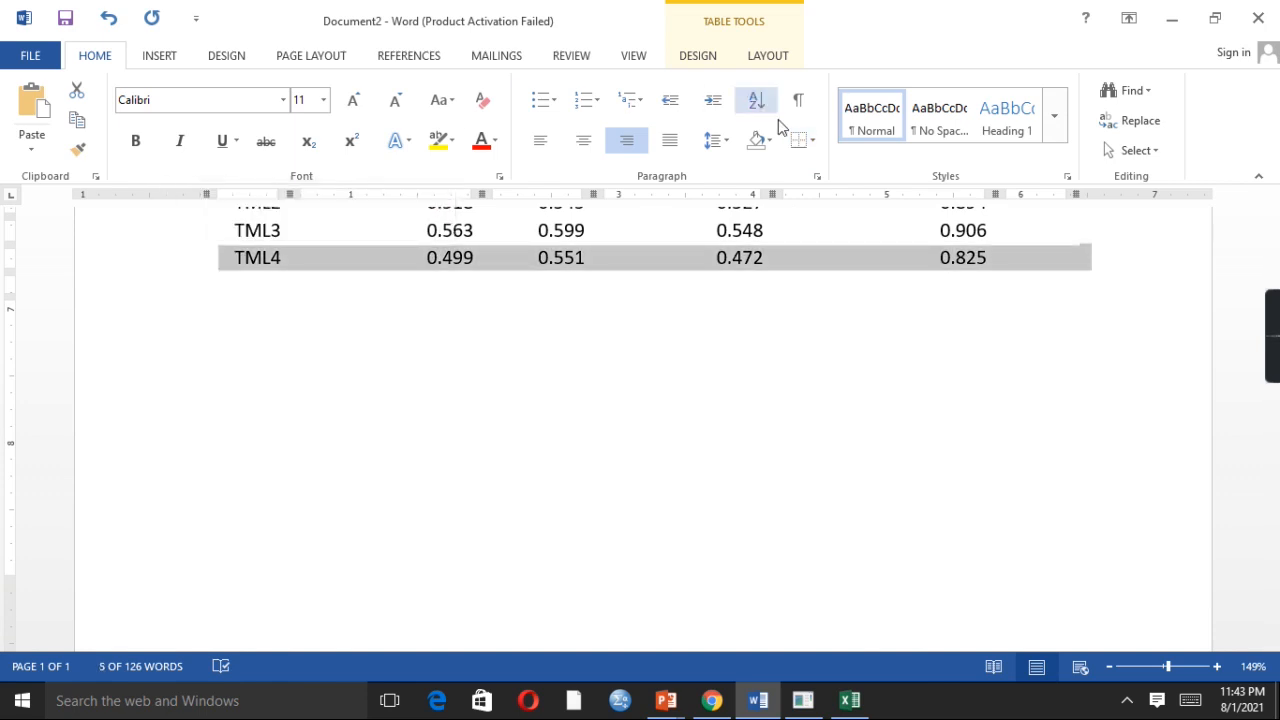
left_click(814, 142)
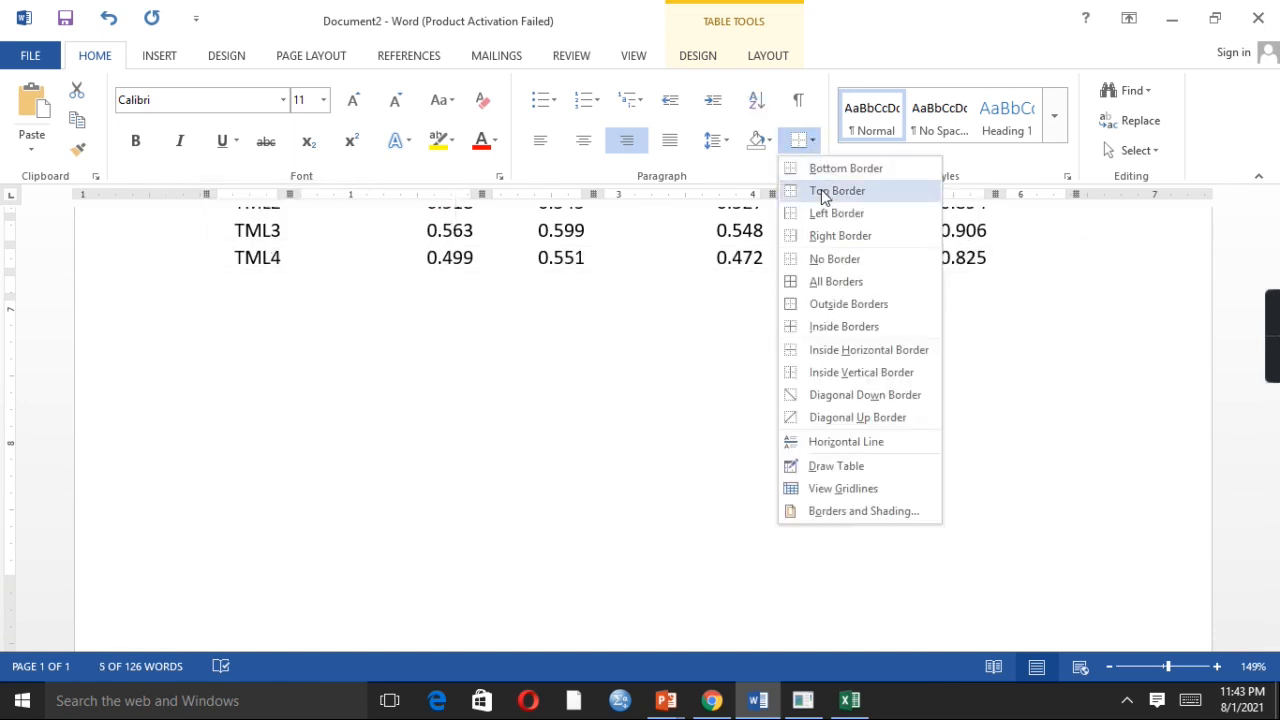
left_click(822, 170)
left_click(639, 440)
Step: Delete the empty line between the "Cross Loading Analysis Table" heading and its table
scroll(620, 420, "up", 5)
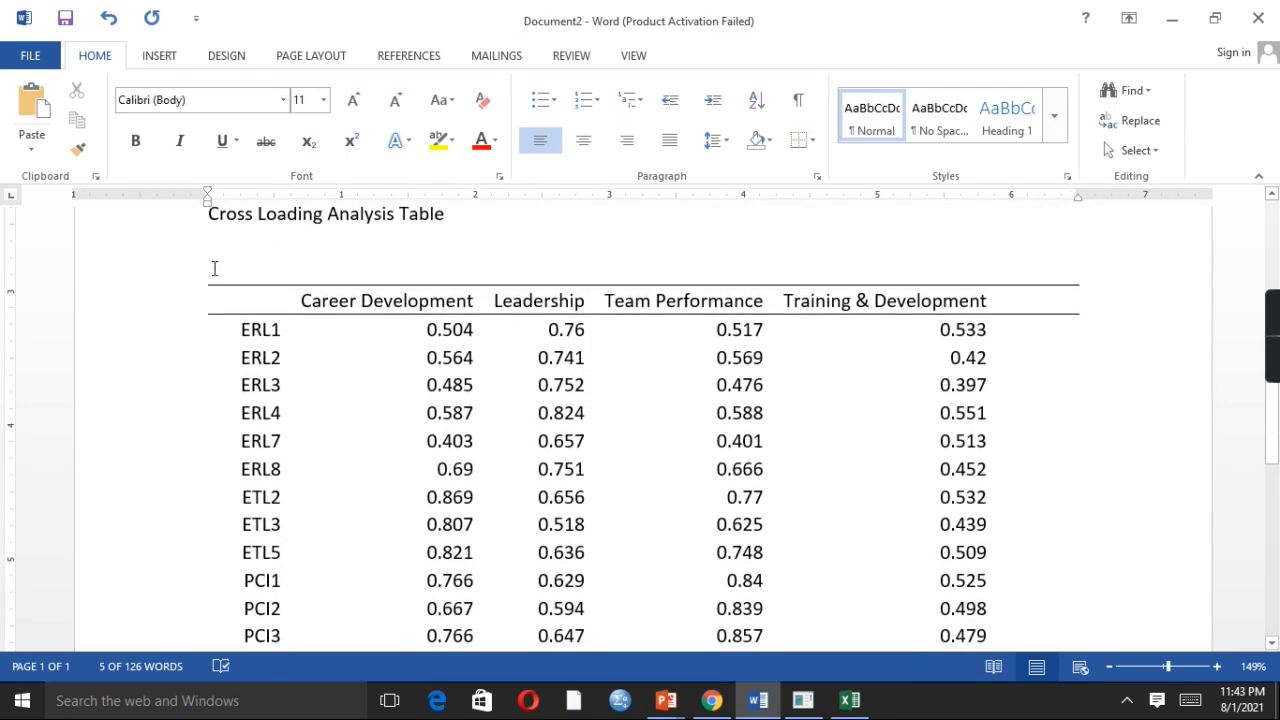
left_click(223, 277)
key("Delete")
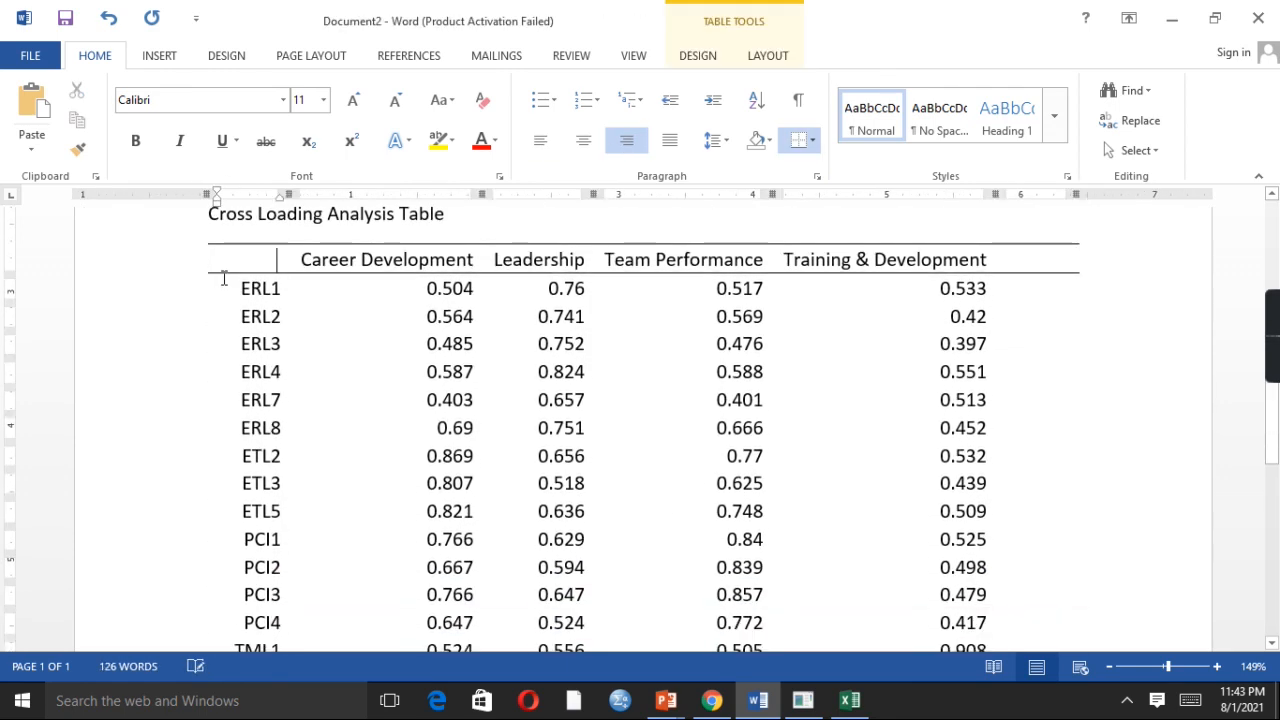
Step: Begin an interpretation line under the "F&L Criterion Table" heading reading "The results showed that F&L Criterion model the model"
scroll(375, 446, "down", 3)
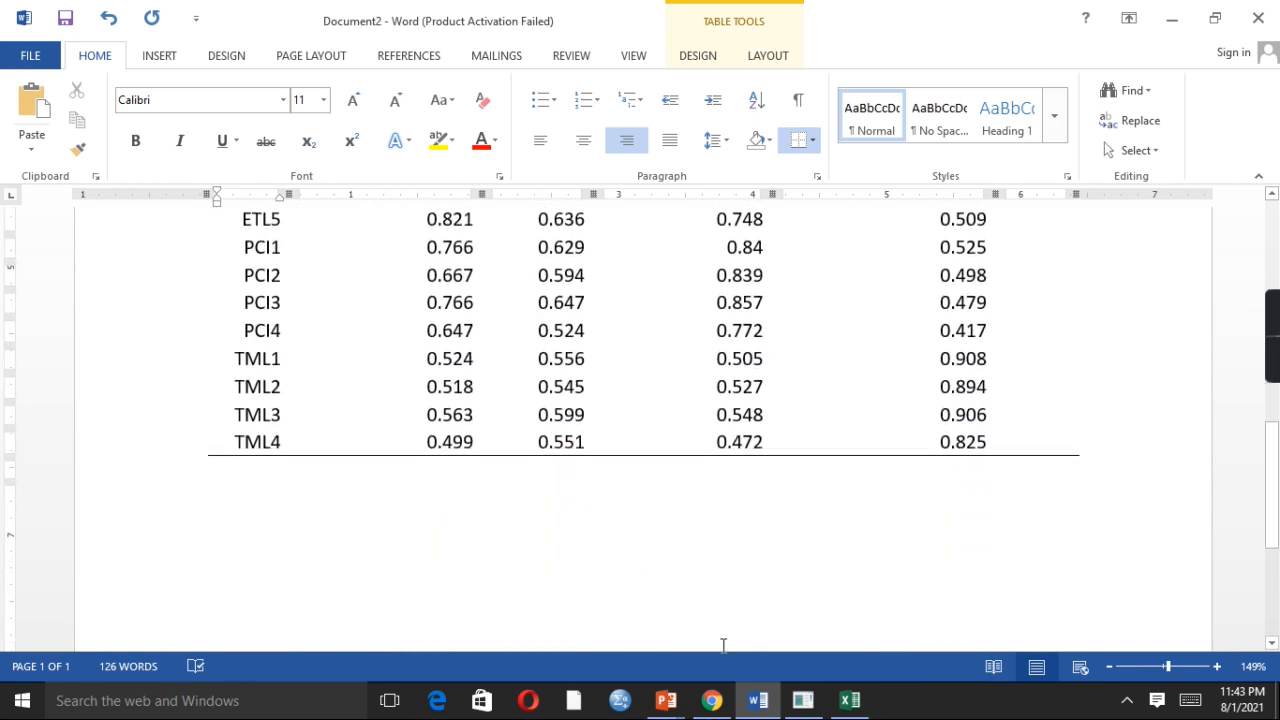
scroll(763, 514, "up", 5)
scroll(643, 430, "up", 5)
scroll(640, 430, "up", 1)
scroll(640, 430, "down", 2)
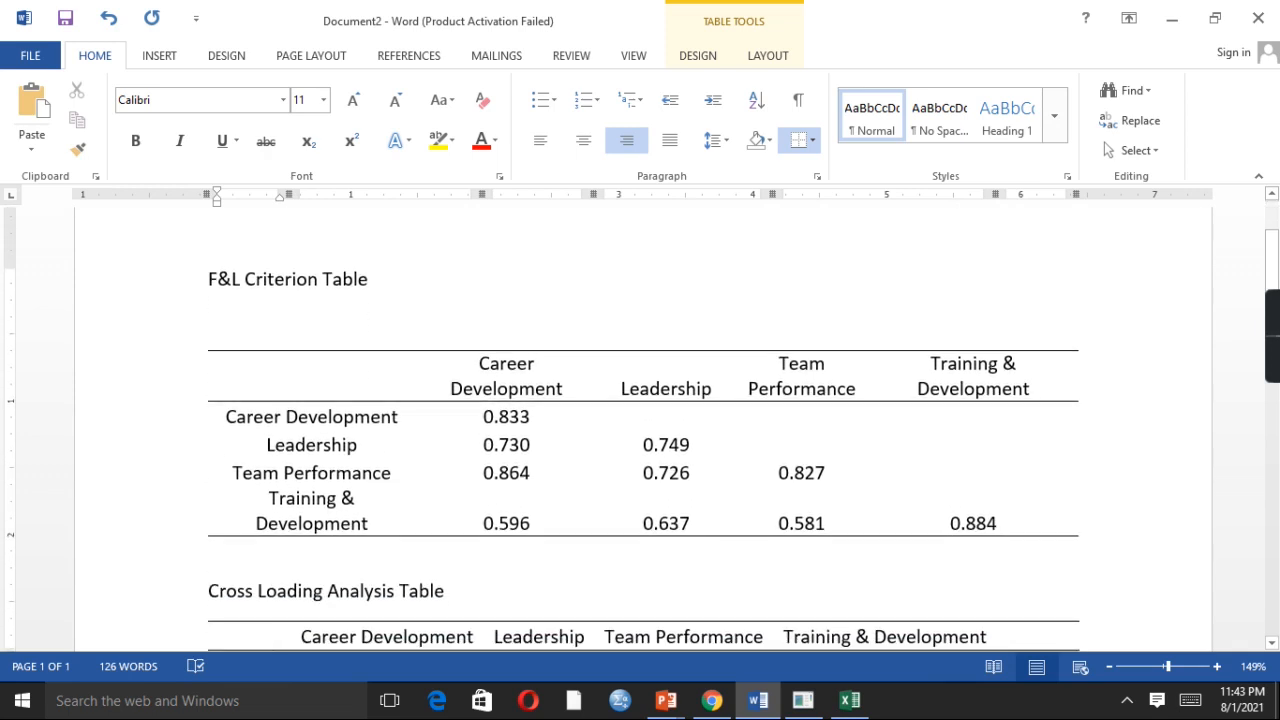
scroll(640, 430, "down", 1)
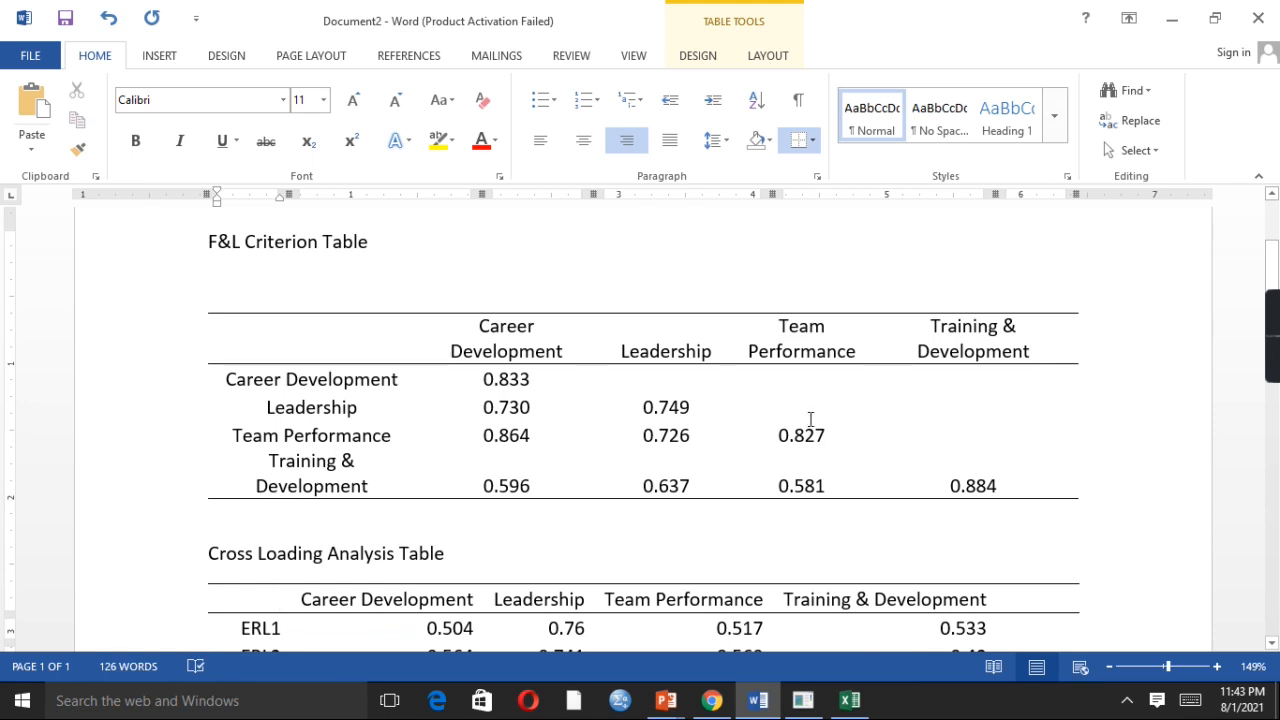
left_click(453, 513)
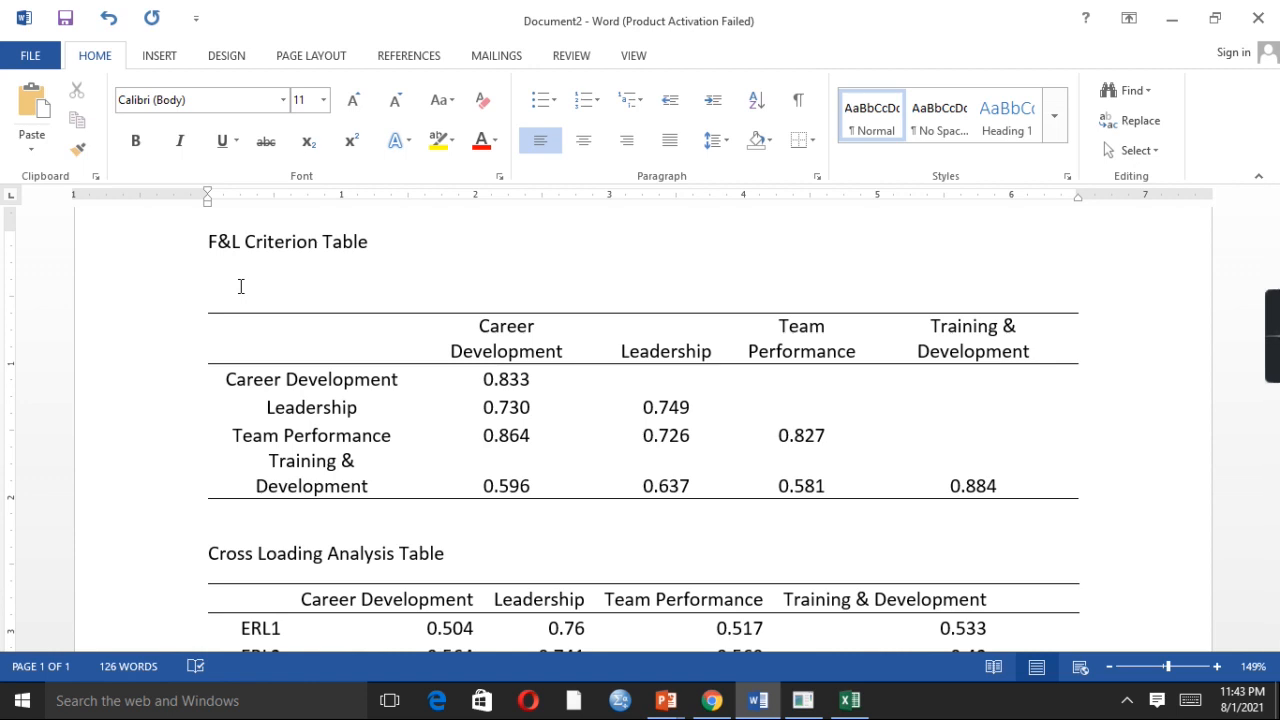
type("The results showed that")
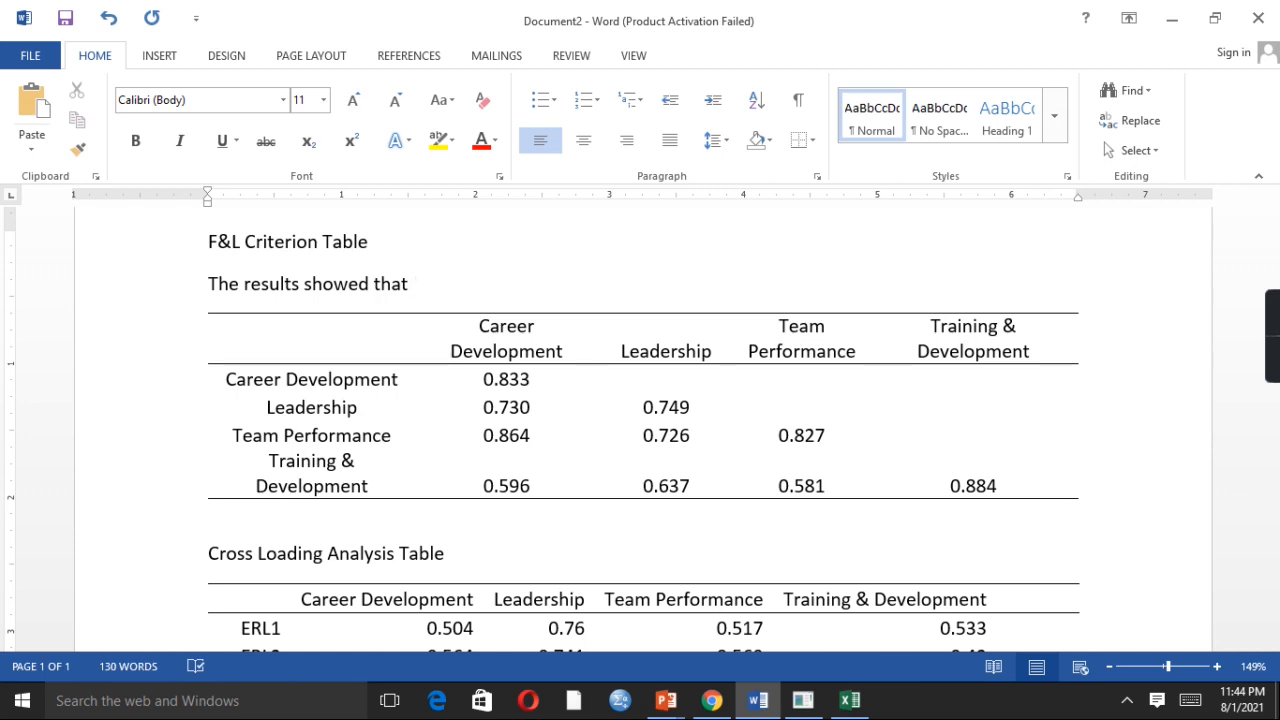
type("F&L Criteriion")
key("BackSpace")
key("BackSpace")
key("BackSpace")
key("BackSpace")
type("ion model the model")
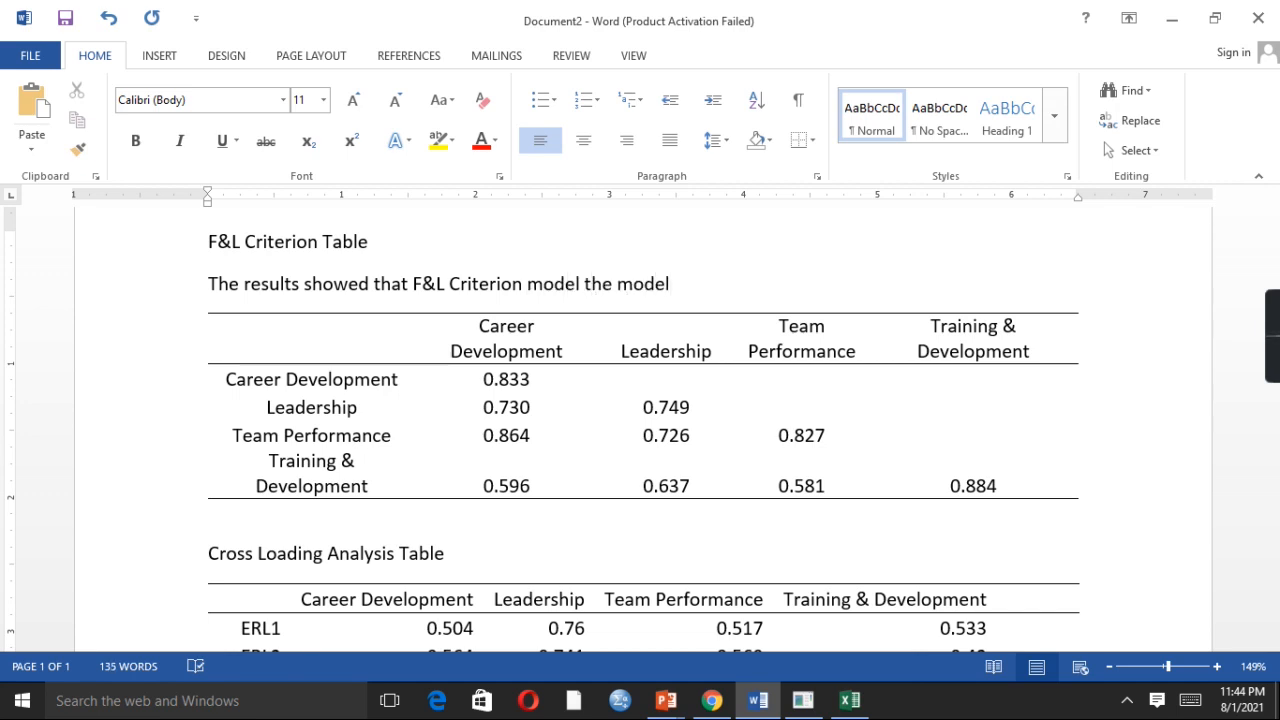
Step: Complete the interpretation sentence with "establishing discriminant validity because the values are lies within the acceptable limit."
type(" establishing")
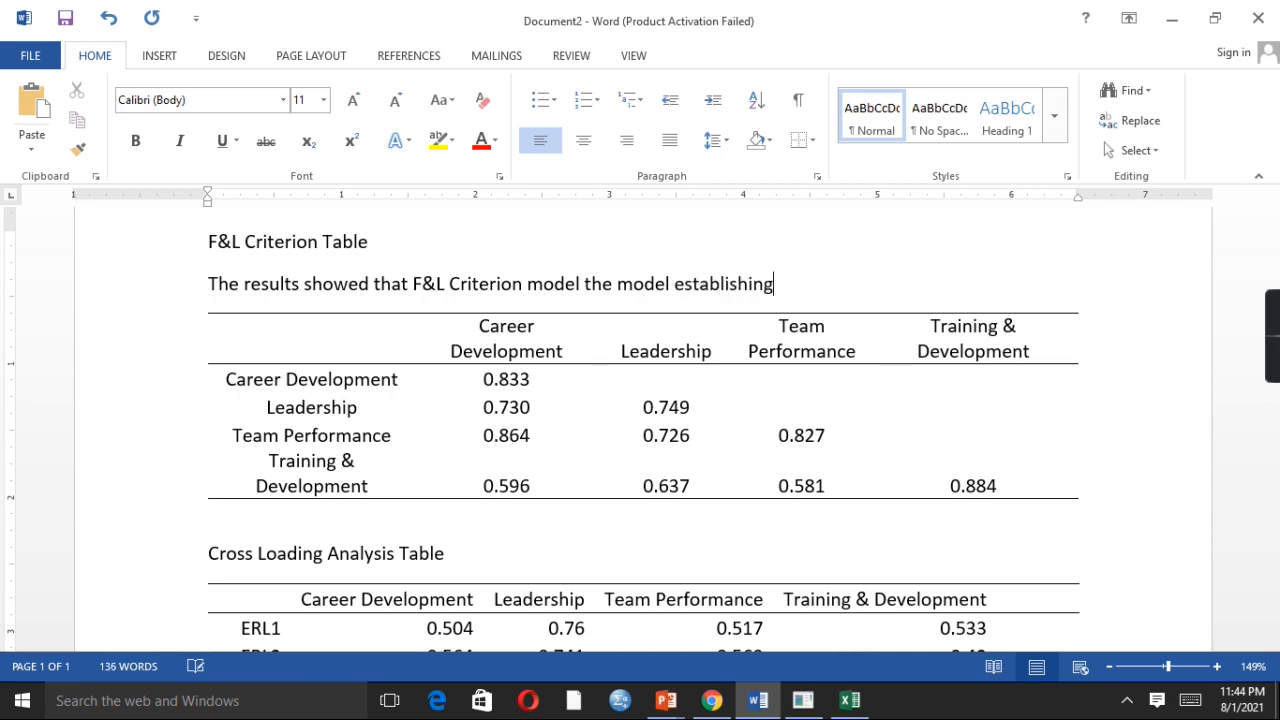
type(" discriminant validi")
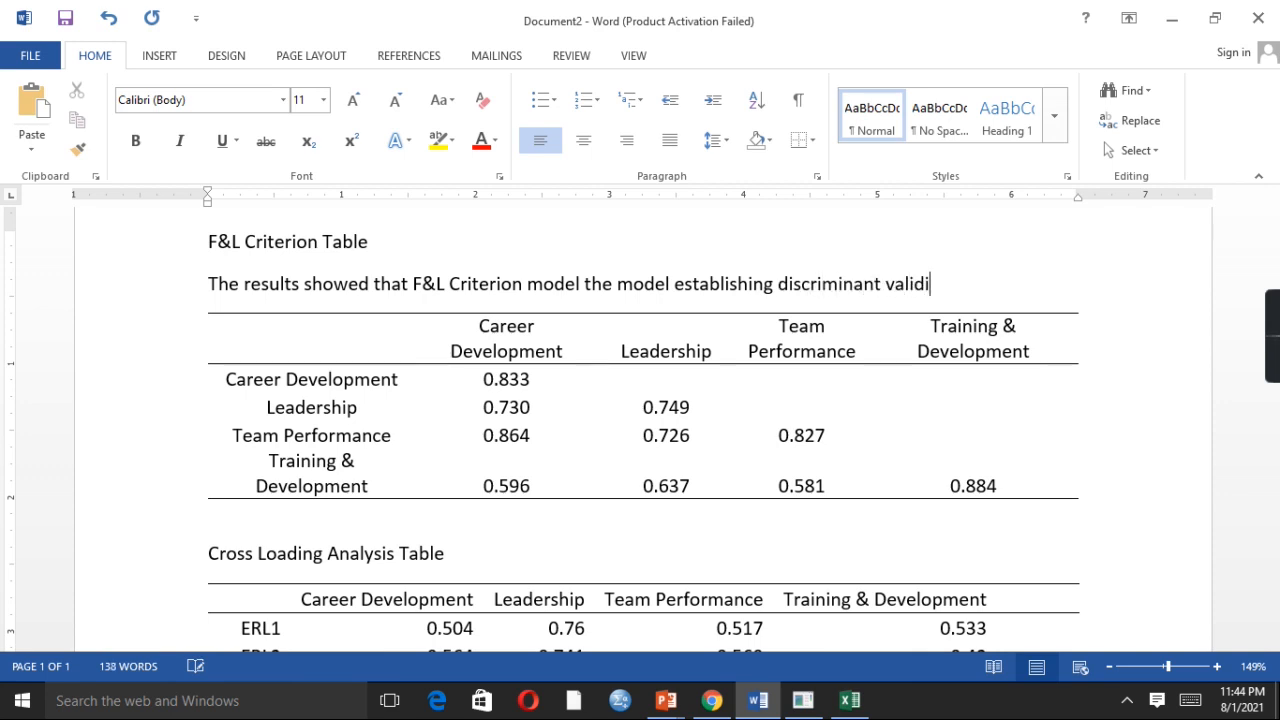
type("ty because the")
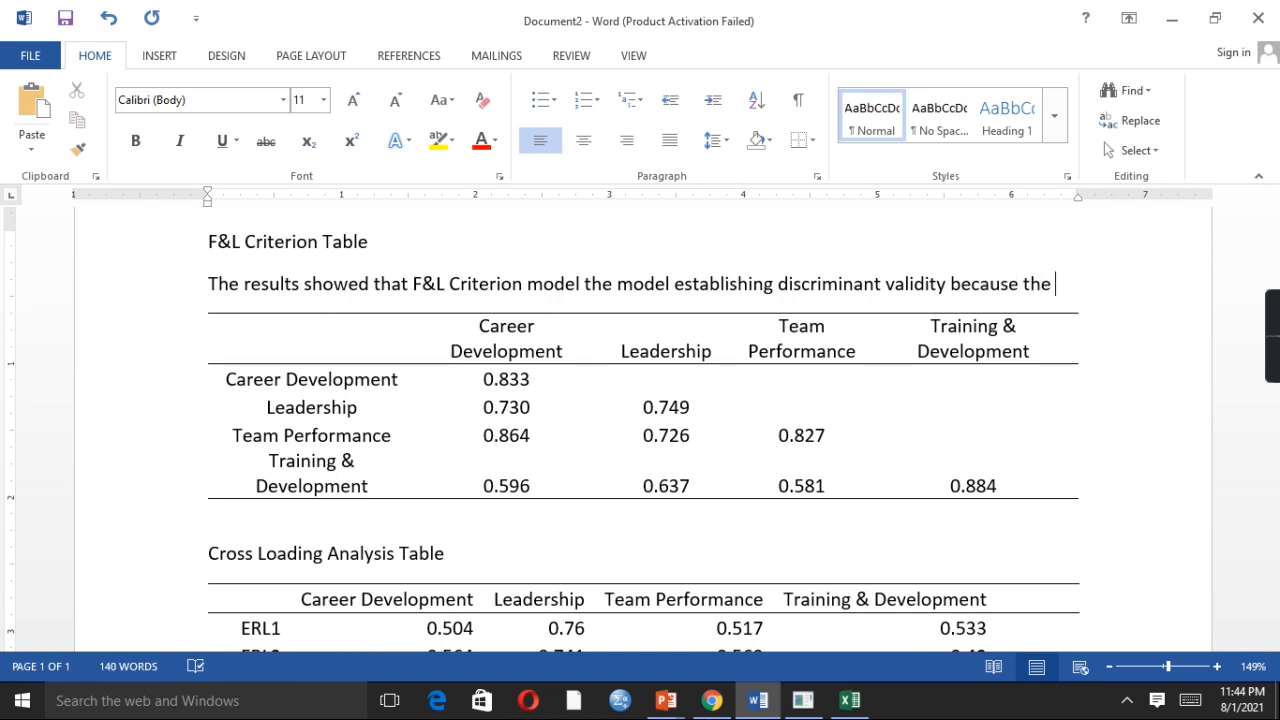
type(" values are")
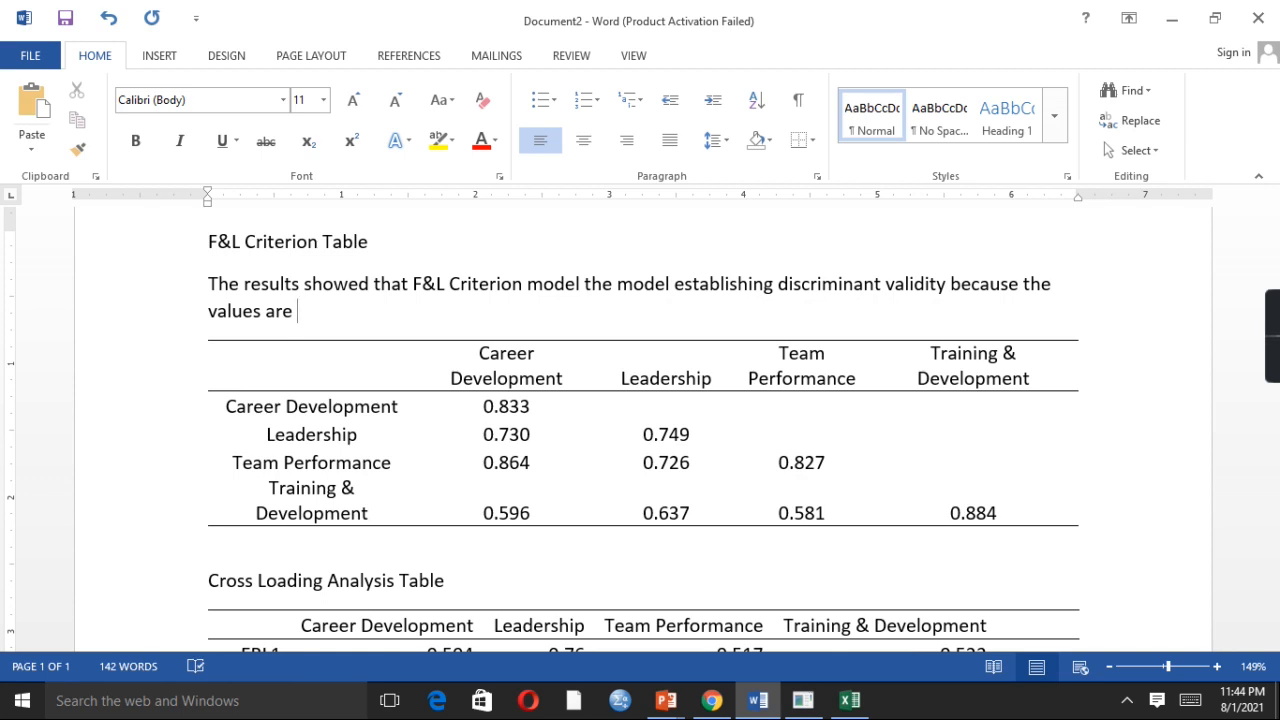
type("lies within th e")
key("BackSpace")
key("BackSpace")
type("e acceptable limit.")
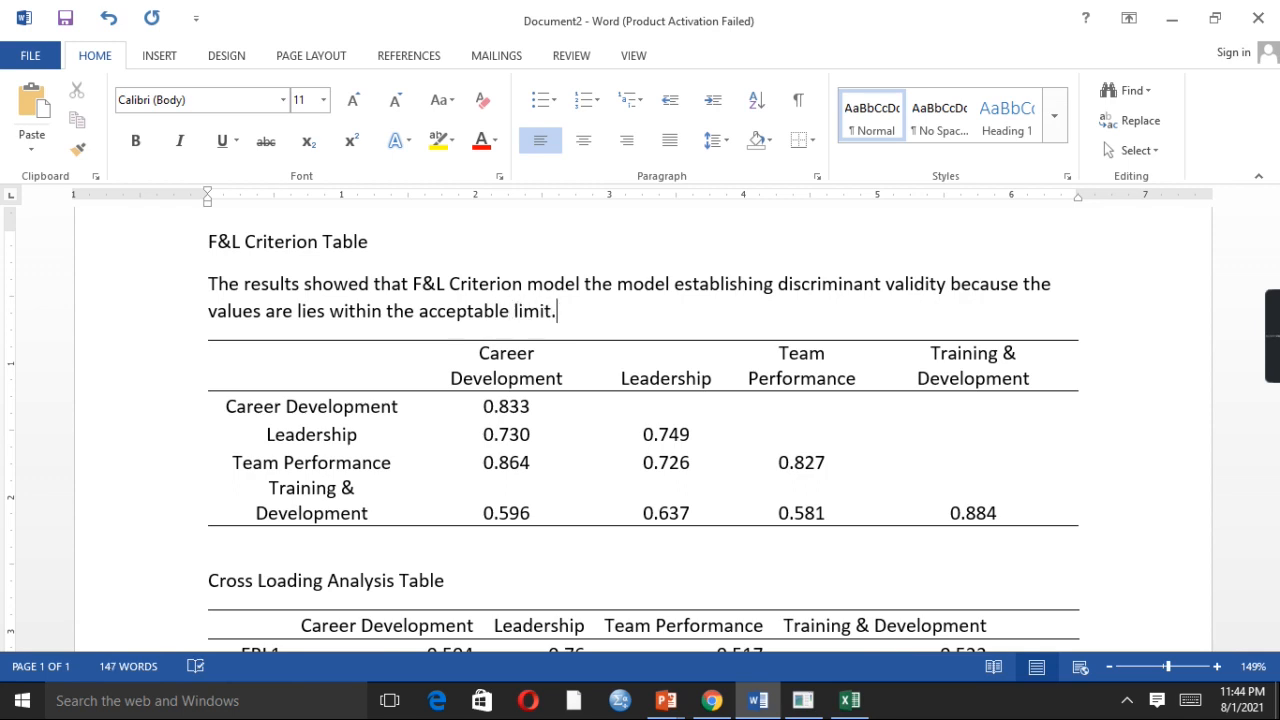
Step: Add the concluding sentence "Thus this study established discriminant validity" to the F&L Criterion paragraph
type(" Thru")
key("BackSpace")
key("BackSpace")
key("BackSpace")
type("us this stud")
type("y")
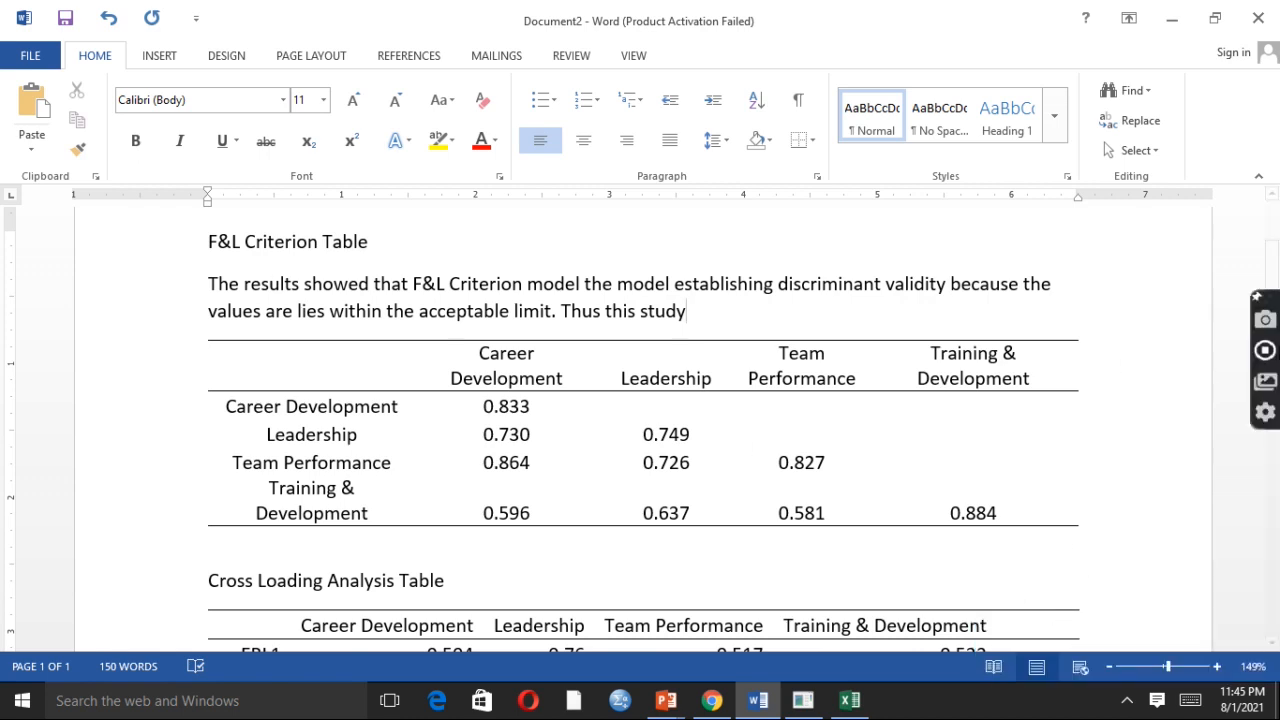
type("es")
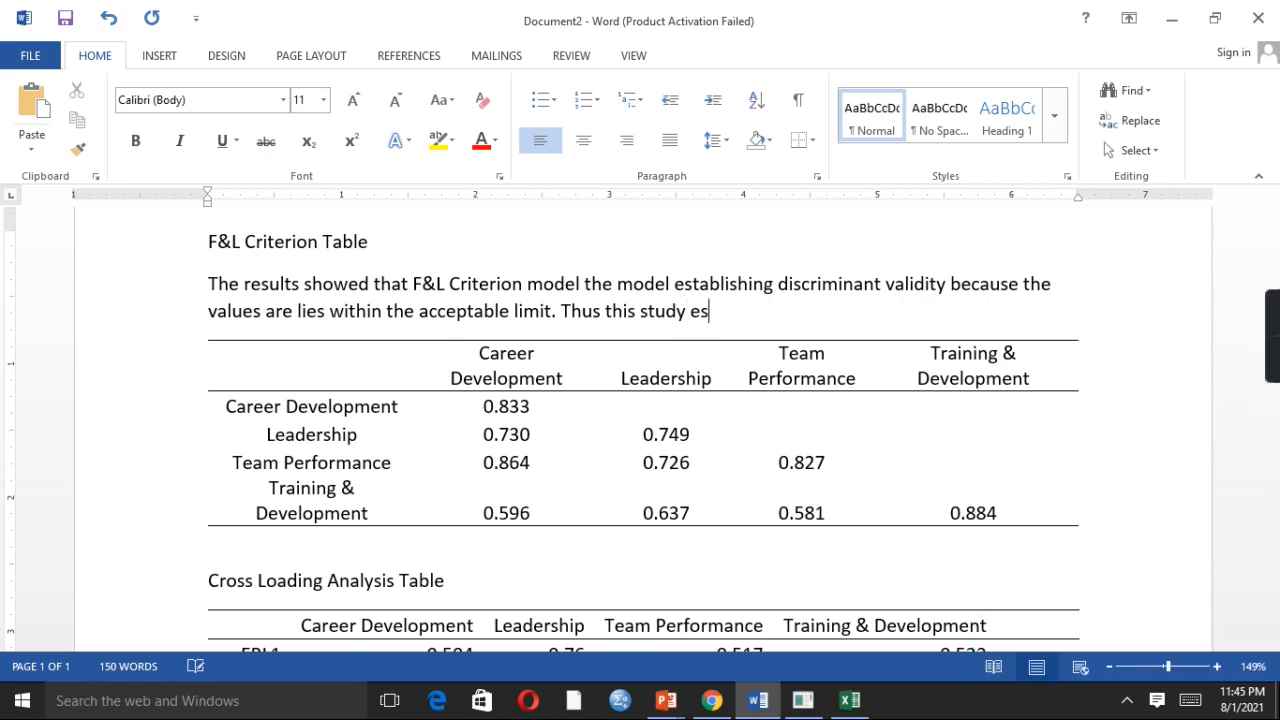
type("tablished discr")
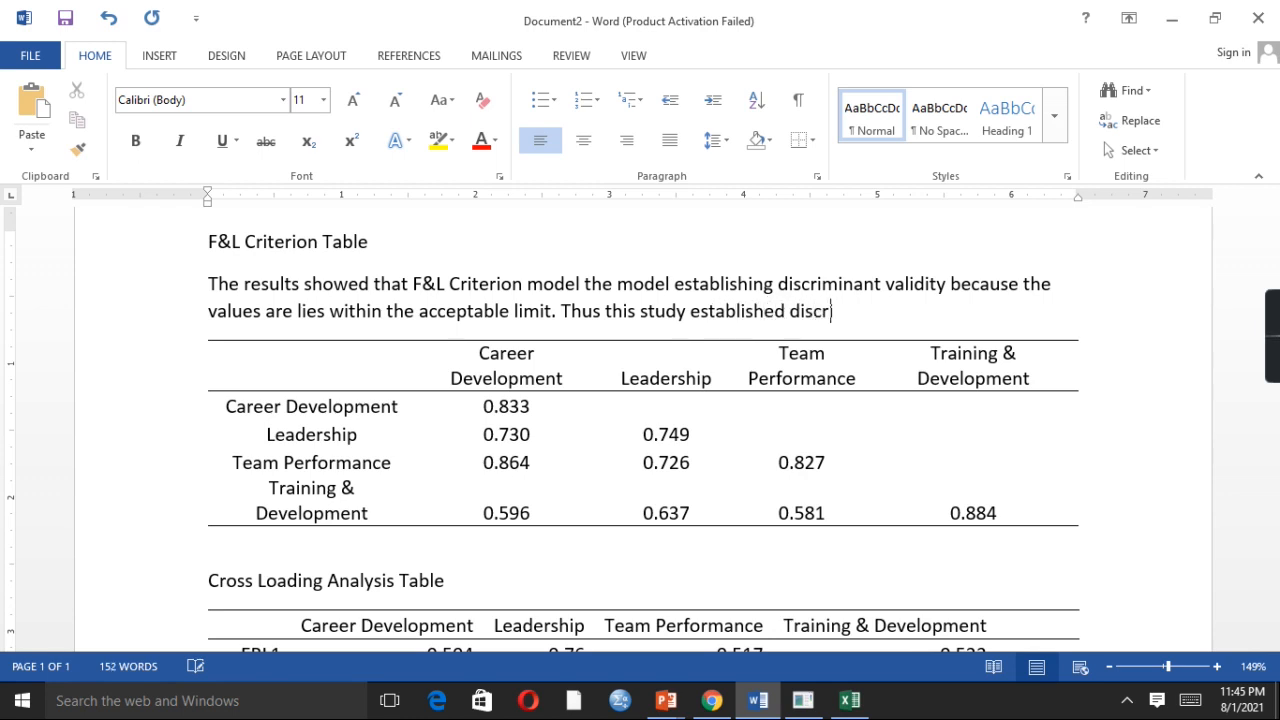
type("iminant validity")
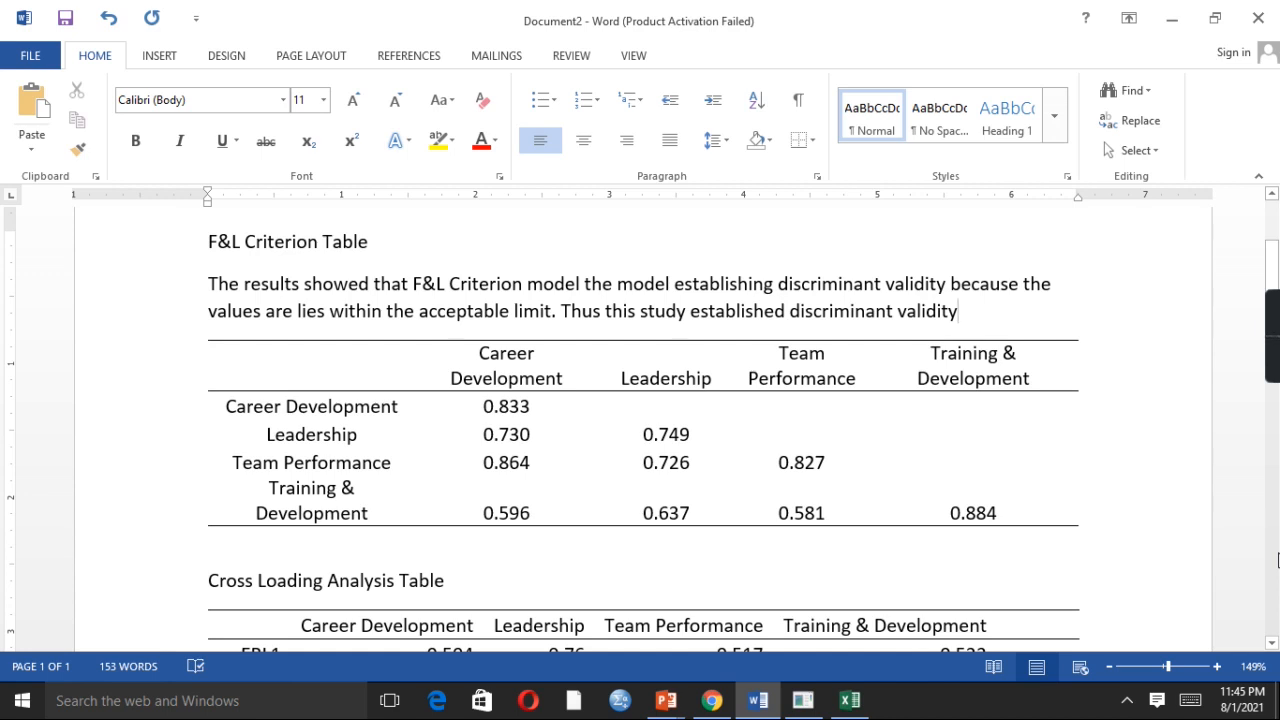
mouse_move(1272, 350)
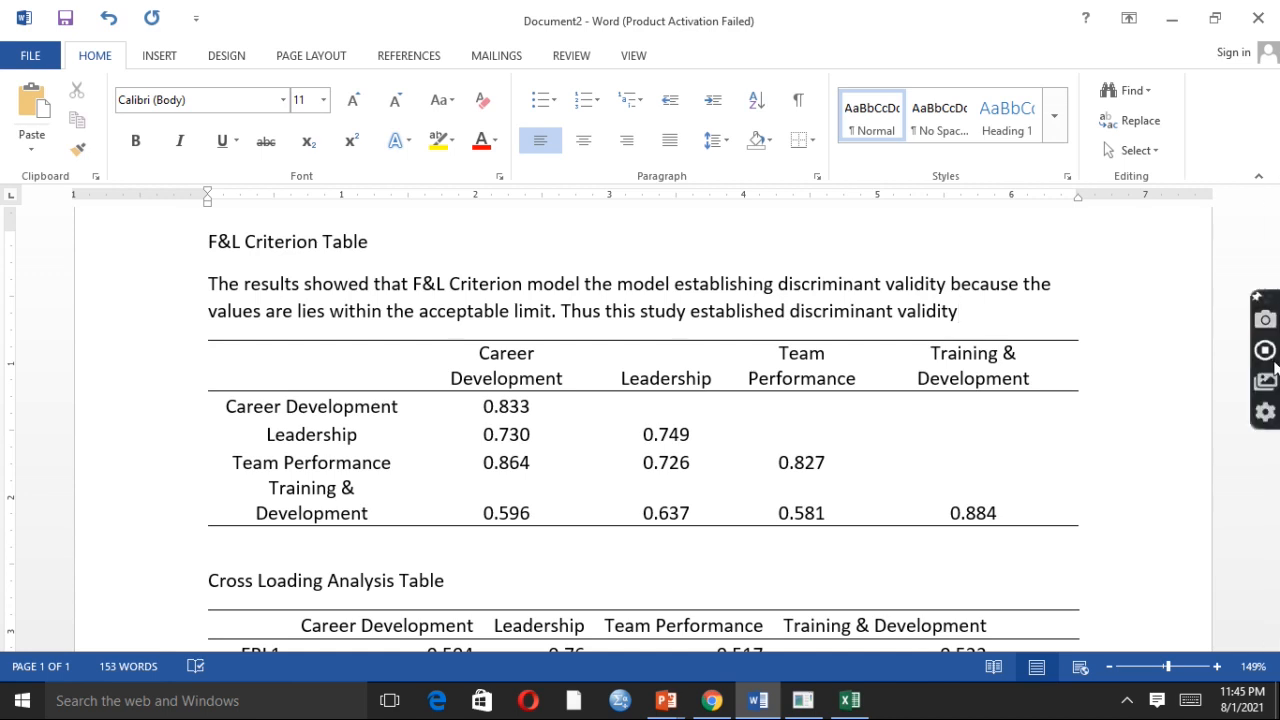